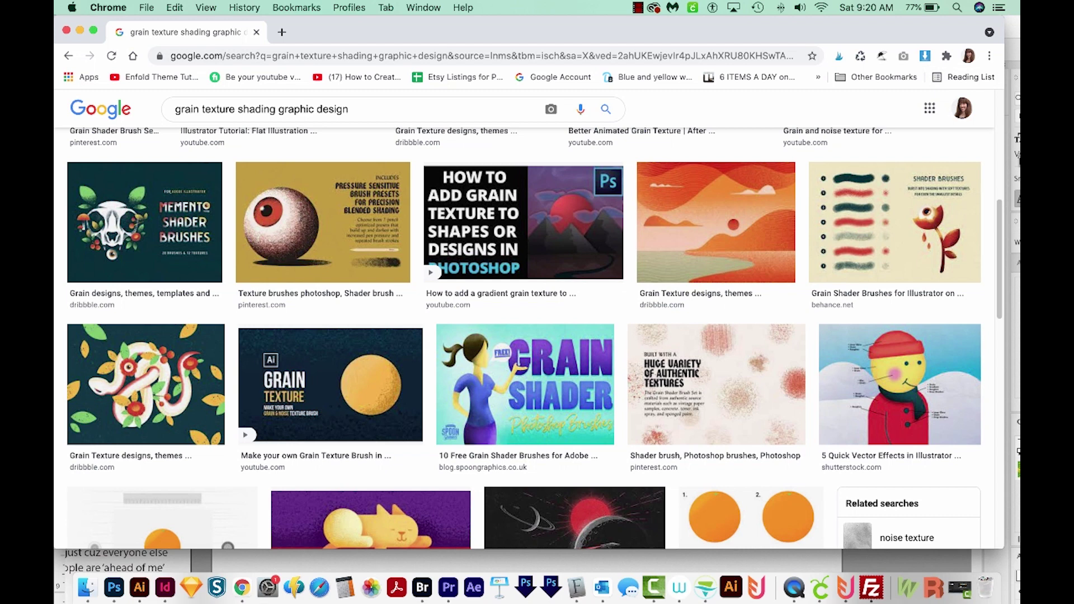
mouse_move(884, 357)
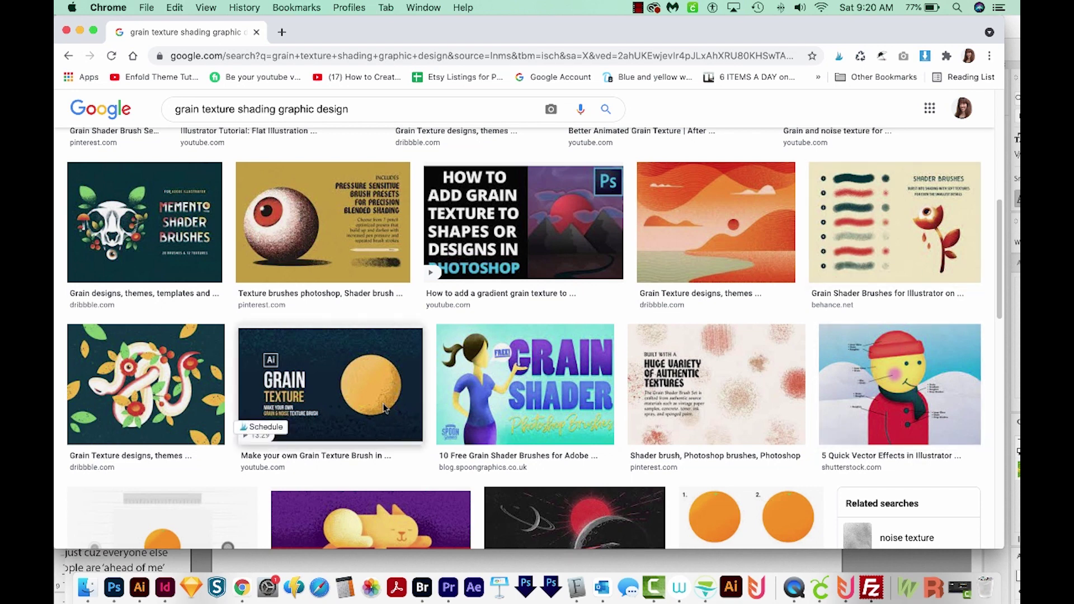
scroll(570, 409, down, 1)
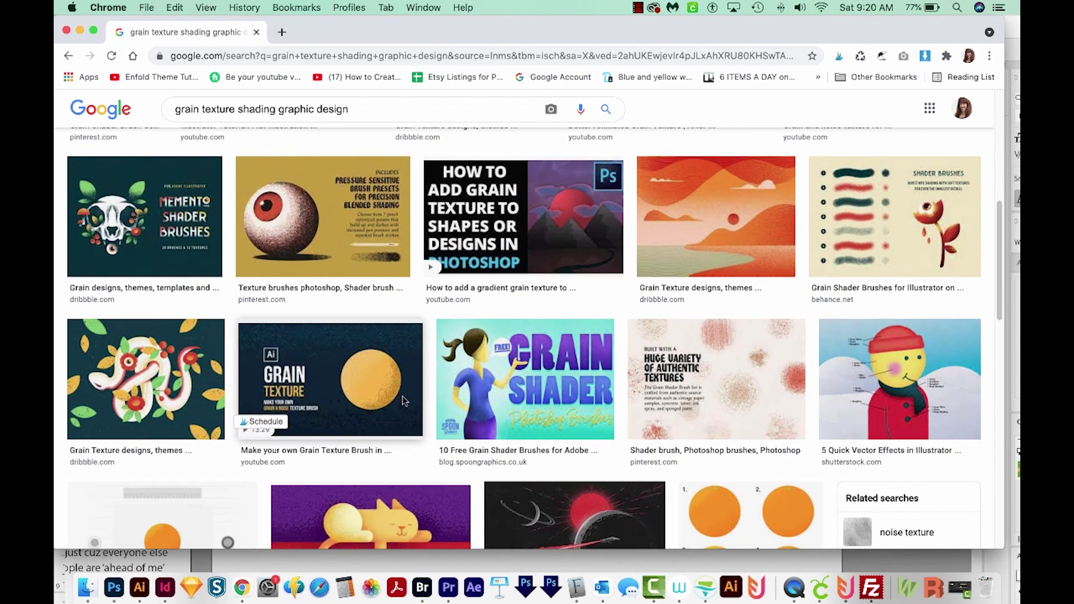
- Switch to Illustrator and create a new print document from the Letter preset, 612 x 792 pt
click(139, 587)
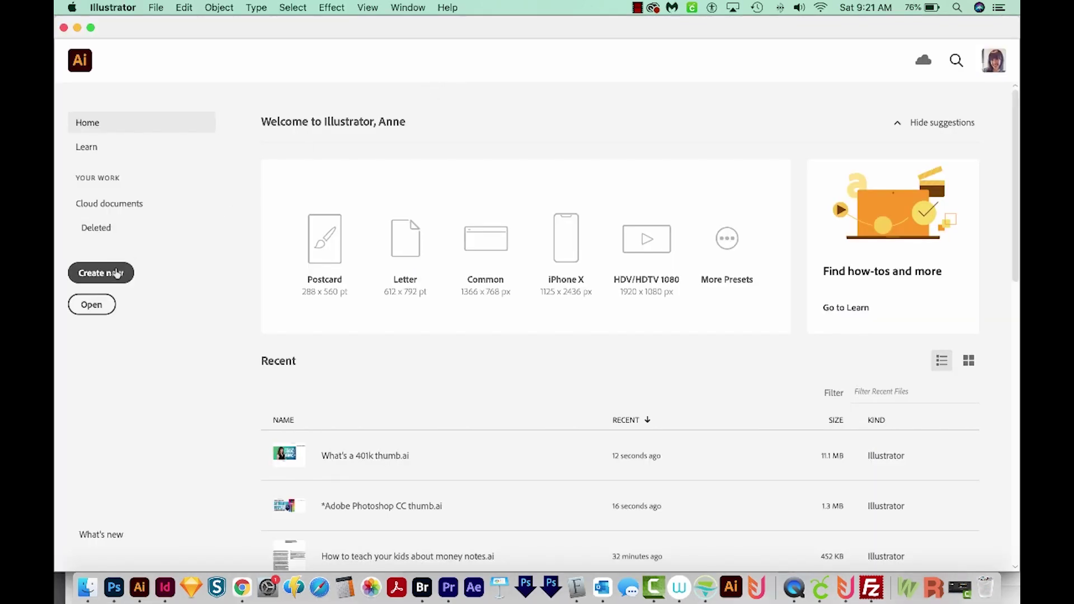
click(113, 277)
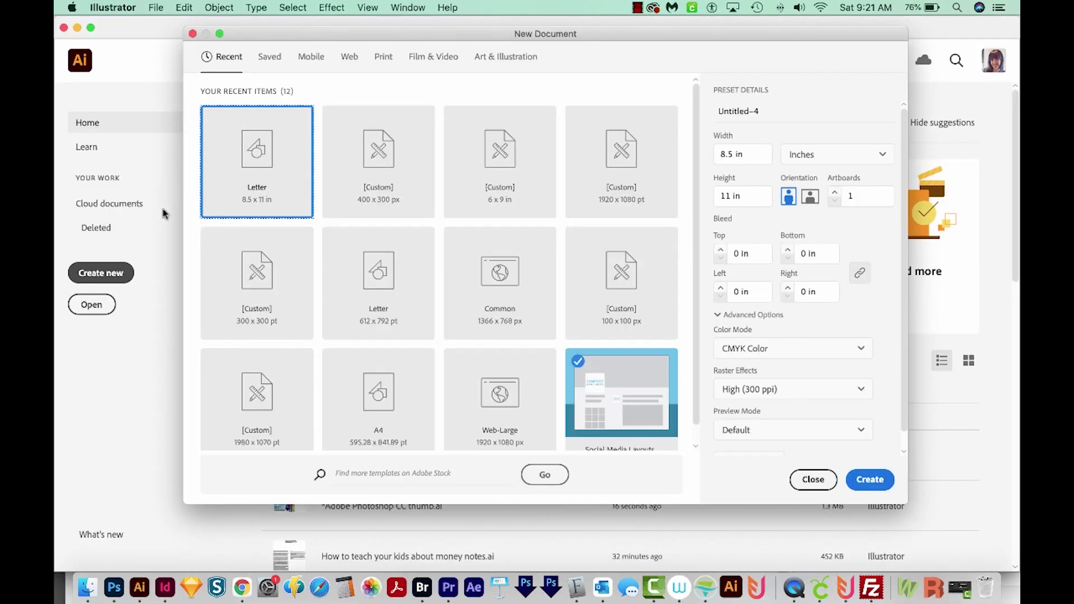
click(383, 58)
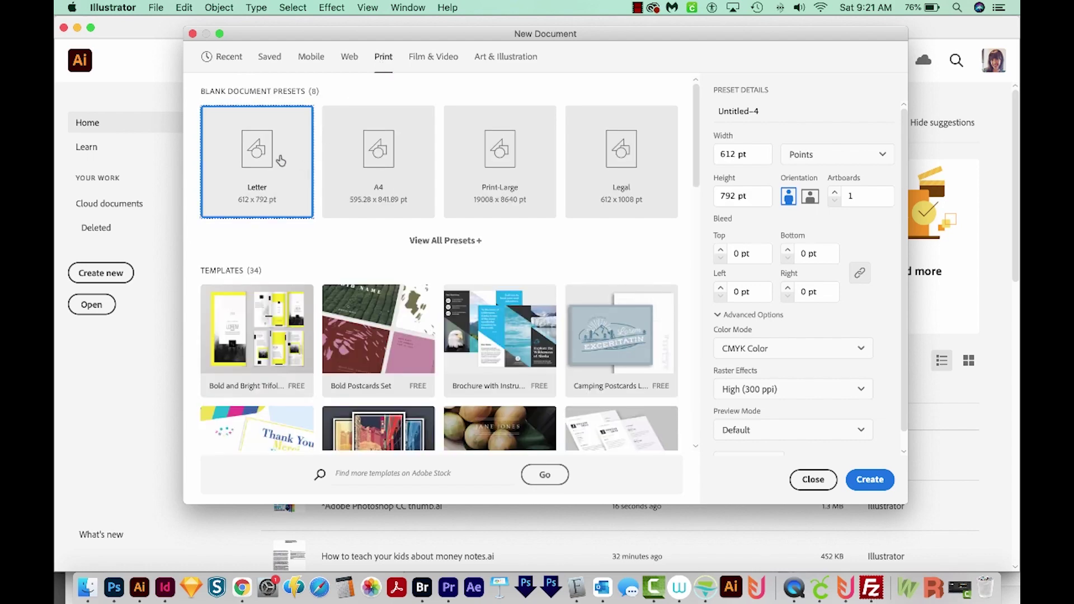
click(867, 485)
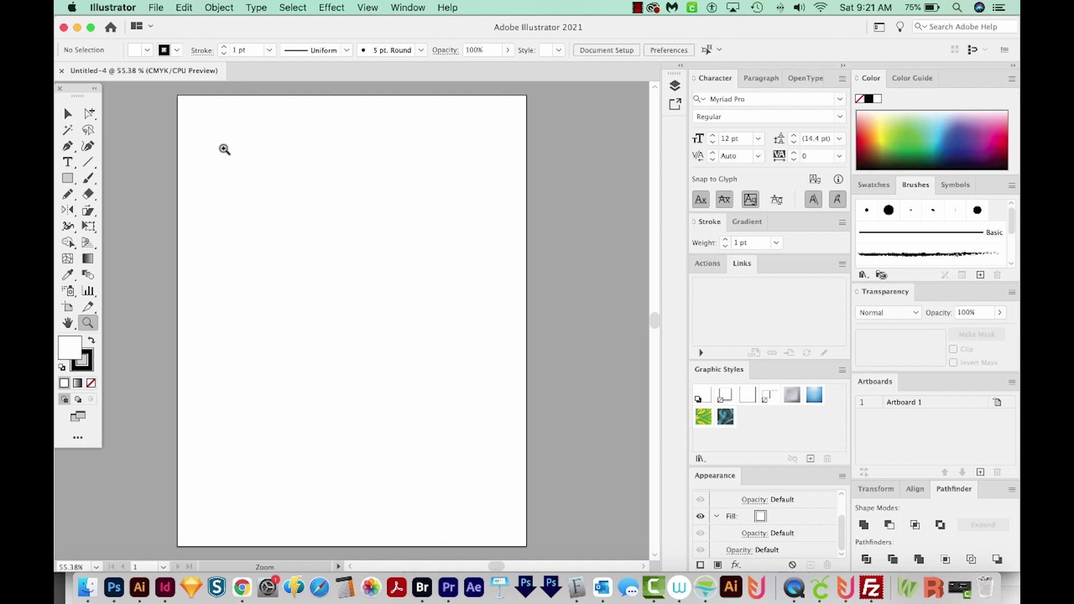
- Draw a tiny round shape near the artboard's upper-left corner with the Pencil tool, close its outline and deselect it
click(192, 109)
drag(221, 192, 449, 386)
drag(419, 340, 445, 333)
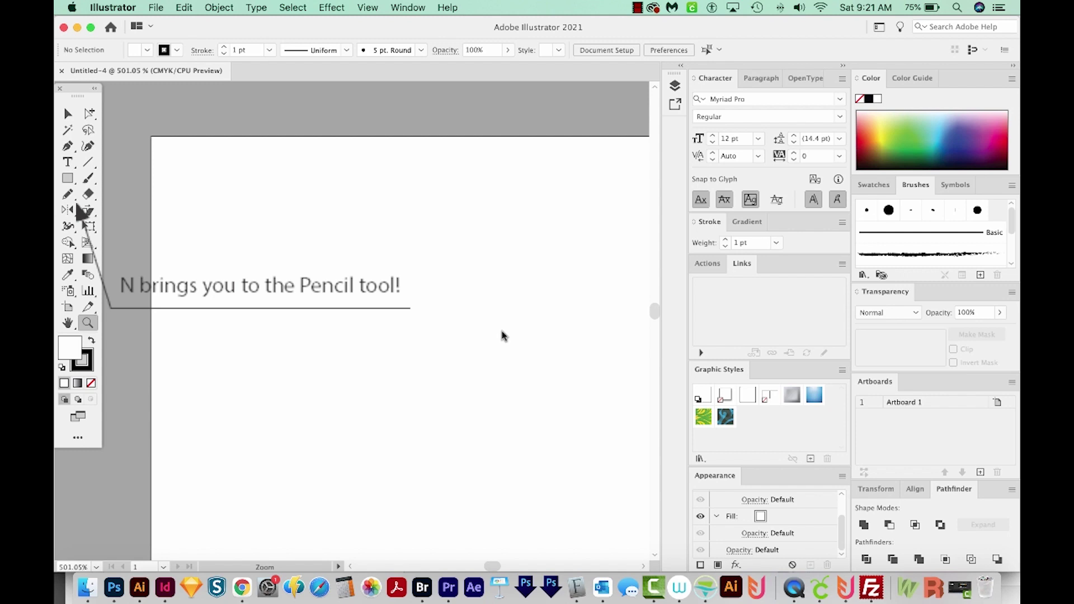
key(n)
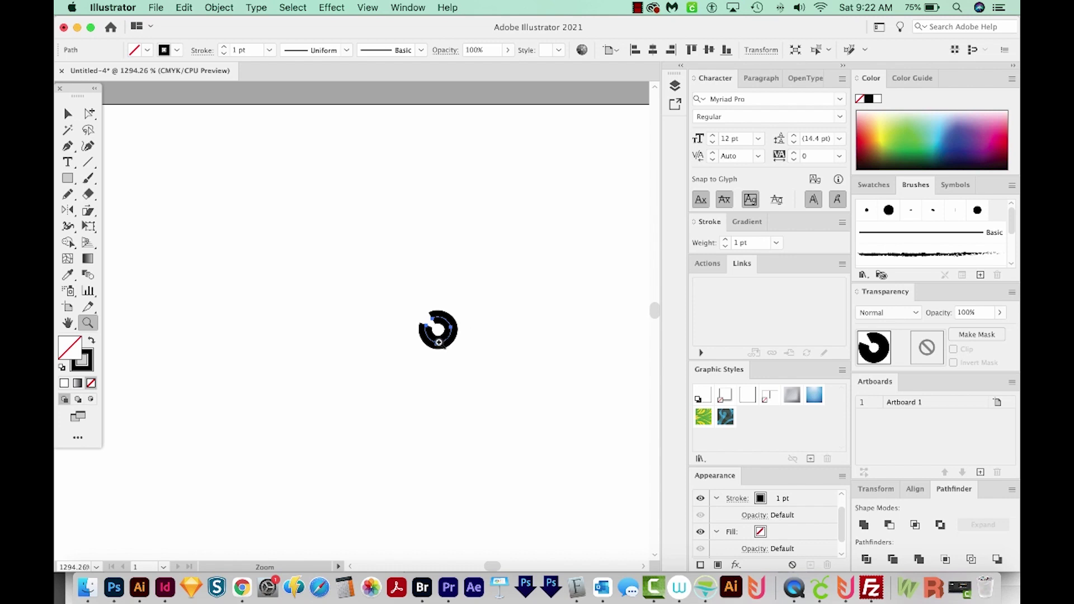
key(v)
key(n)
drag(432, 318, 430, 342)
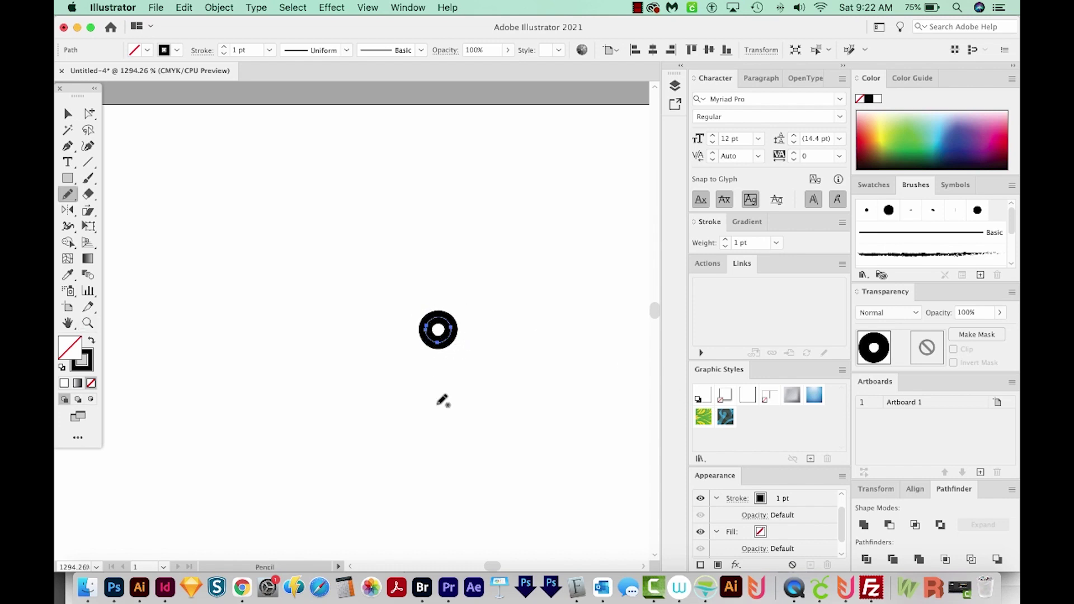
key(super+shift+a)
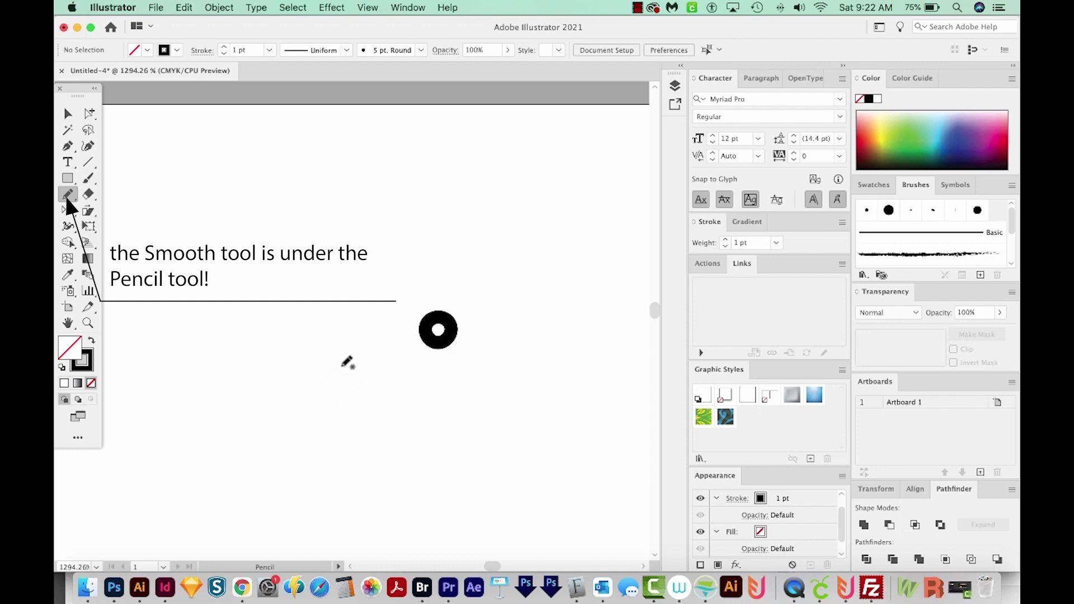
- Draw a narrow slanted closed oval just up and left of the round shape with the Pencil tool
mouse_move(365, 289)
mouse_down()
mouse_move(362, 312)
mouse_move(374, 311)
mouse_move(386, 285)
mouse_move(368, 290)
mouse_up()
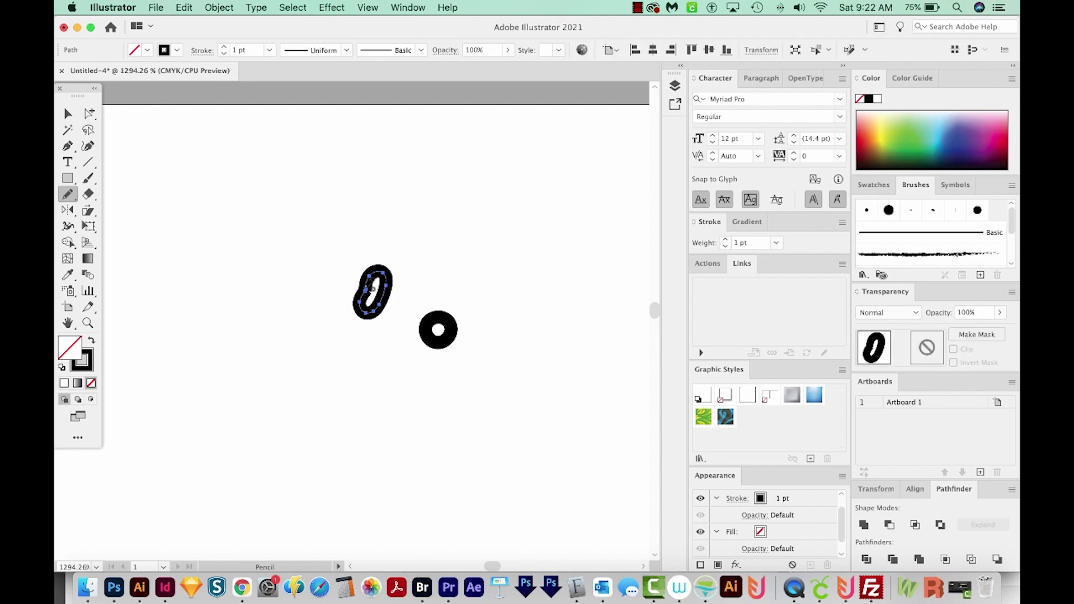
key(super)
key(super)
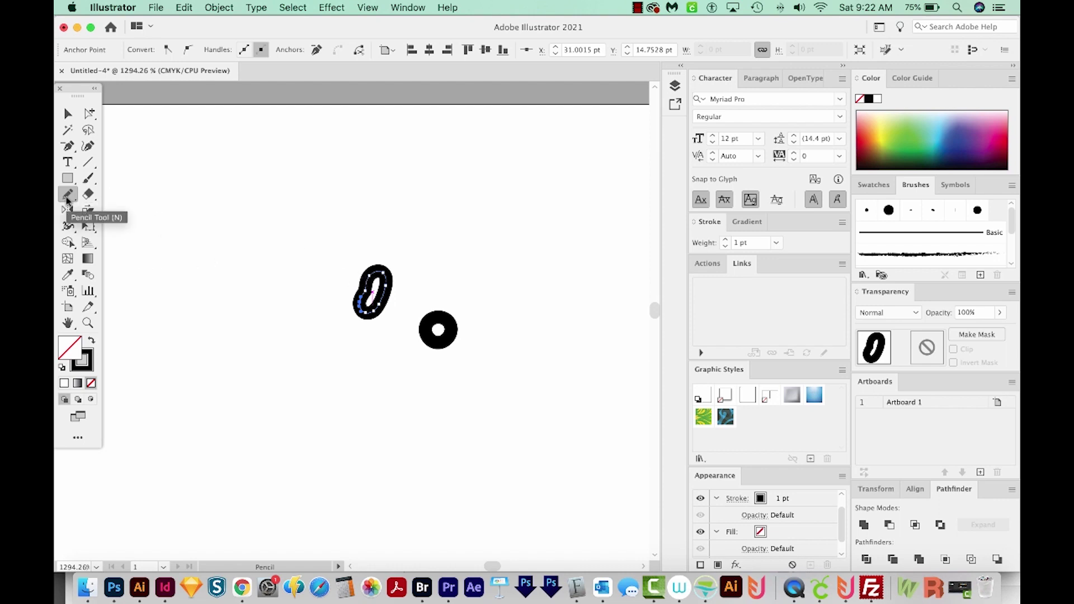
- Smooth the slanted oval's outline with the Smooth tool and move it slightly up and to the left
drag(69, 195, 134, 237)
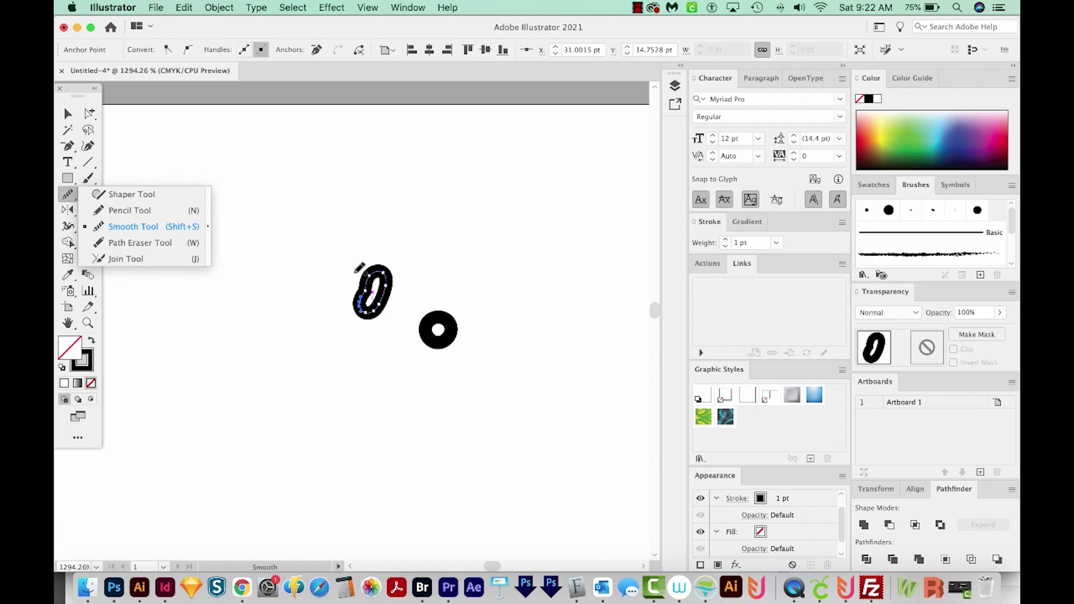
drag(366, 281, 360, 302)
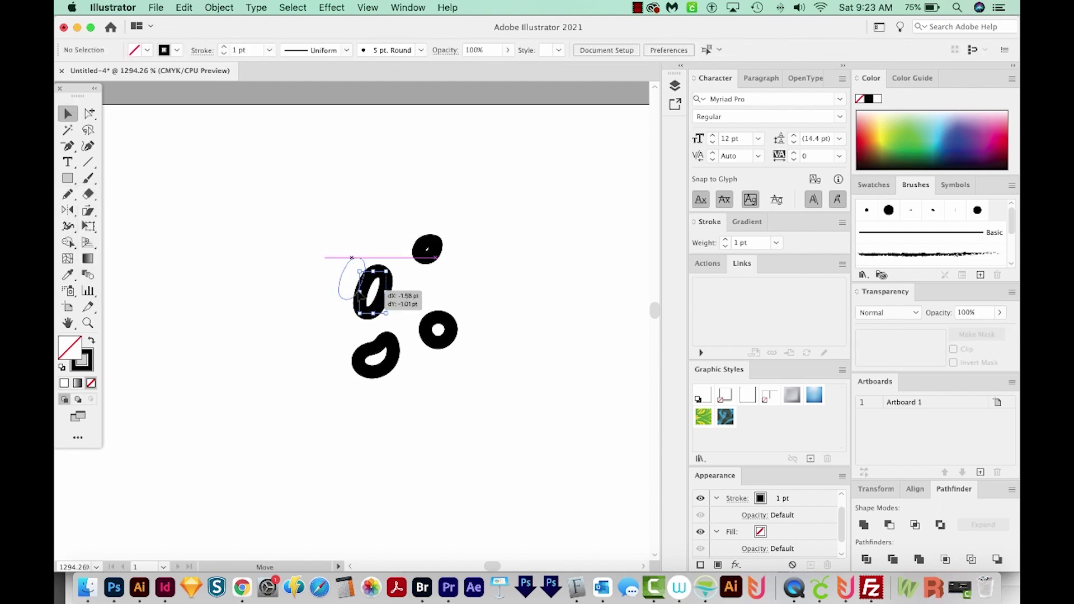
drag(371, 290, 352, 280)
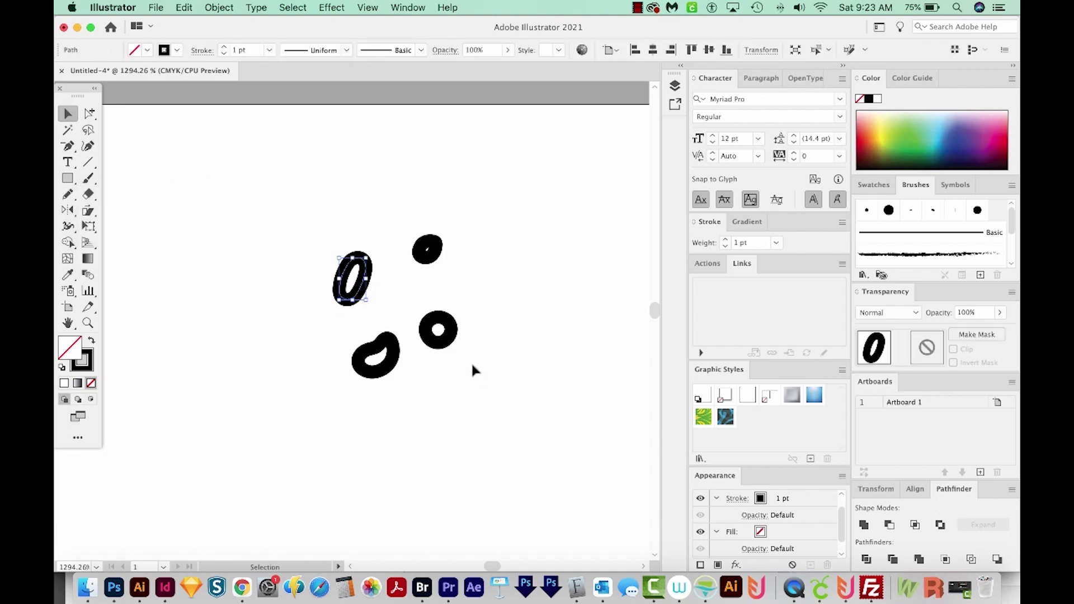
- Give all four pencil-drawn shapes a solid black fill and no stroke
drag(502, 212, 224, 401)
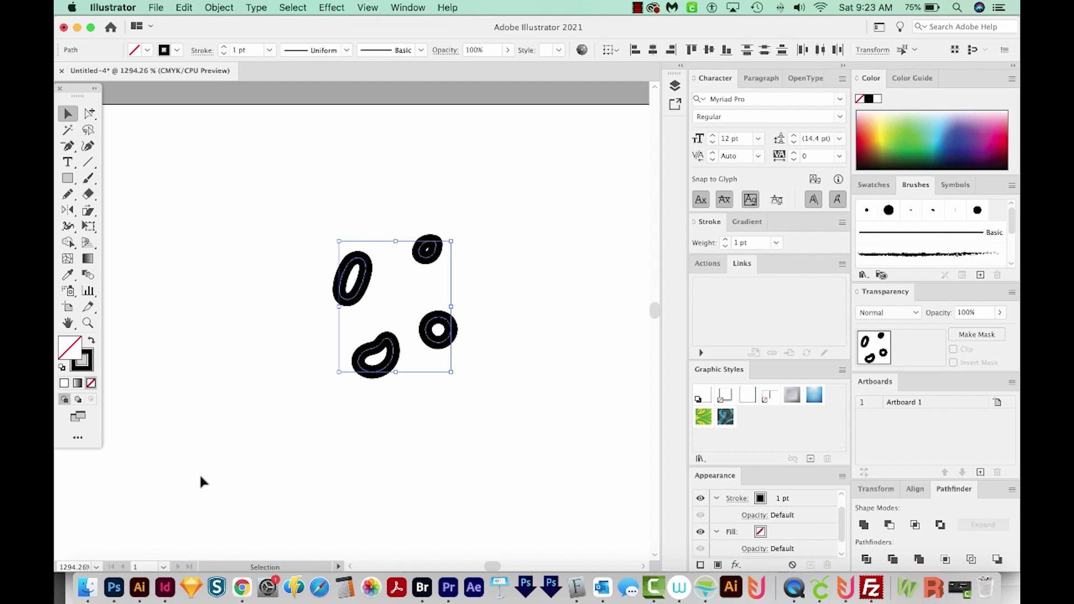
key(d)
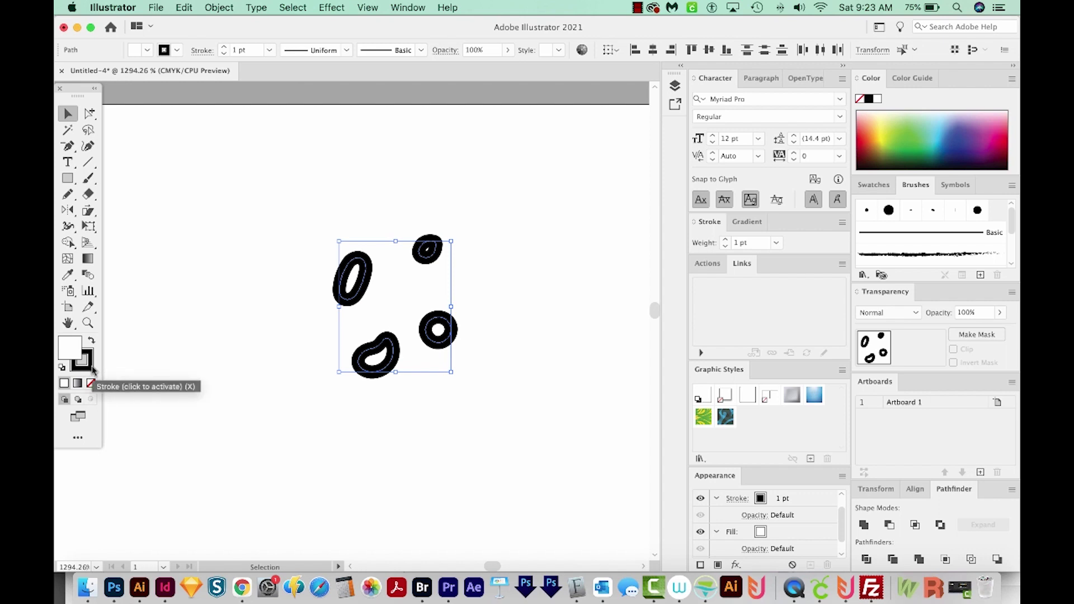
key(shift+x)
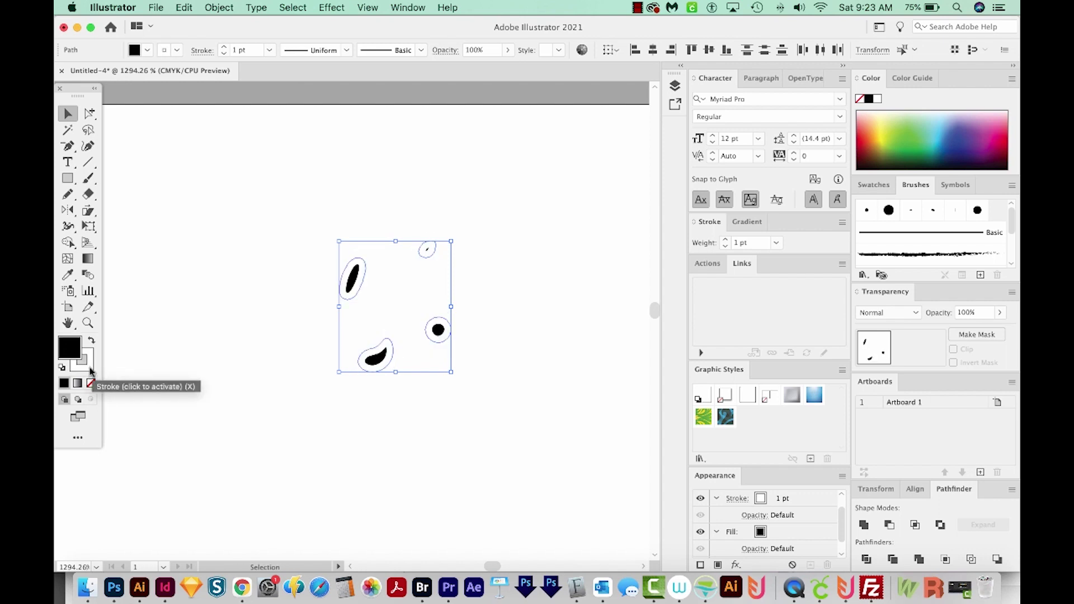
click(90, 371)
key(slash)
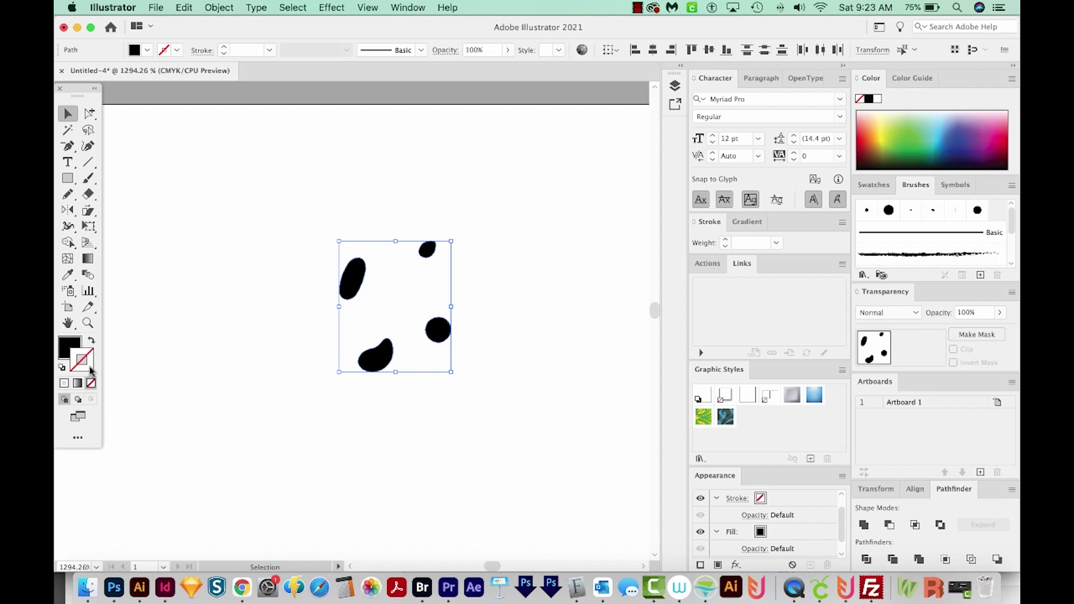
- Show the document's layers, add Layer 2 and place it beneath Layer 1
scroll(306, 377, down, 3)
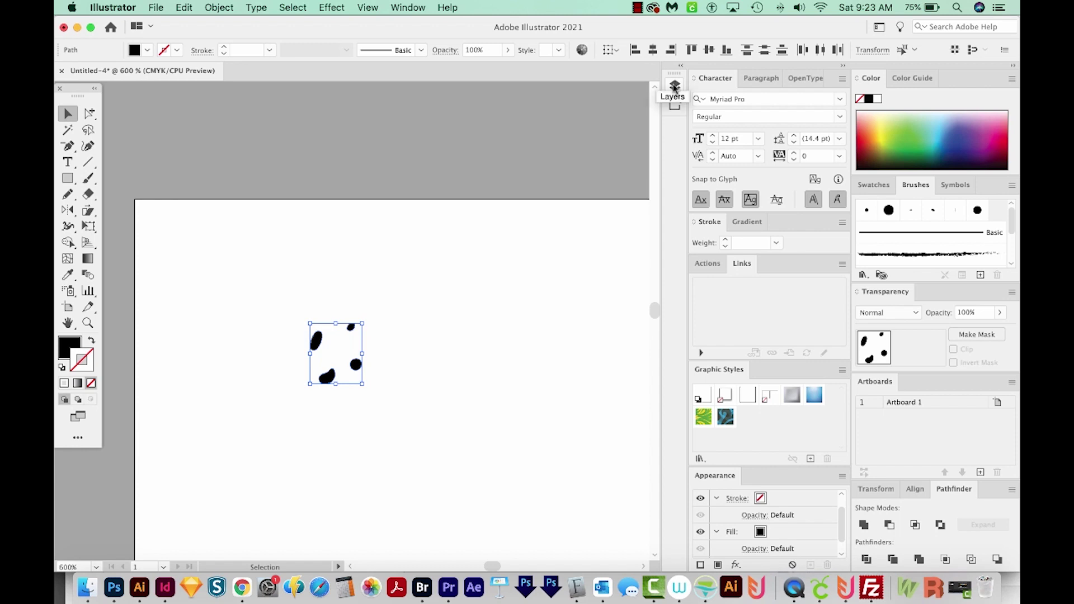
click(675, 86)
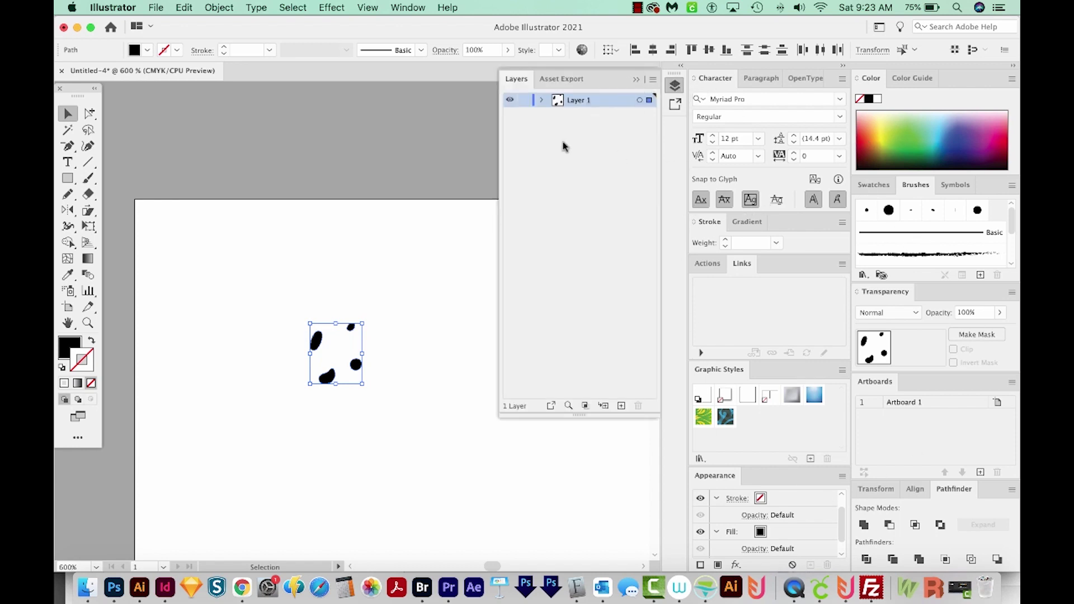
click(408, 8)
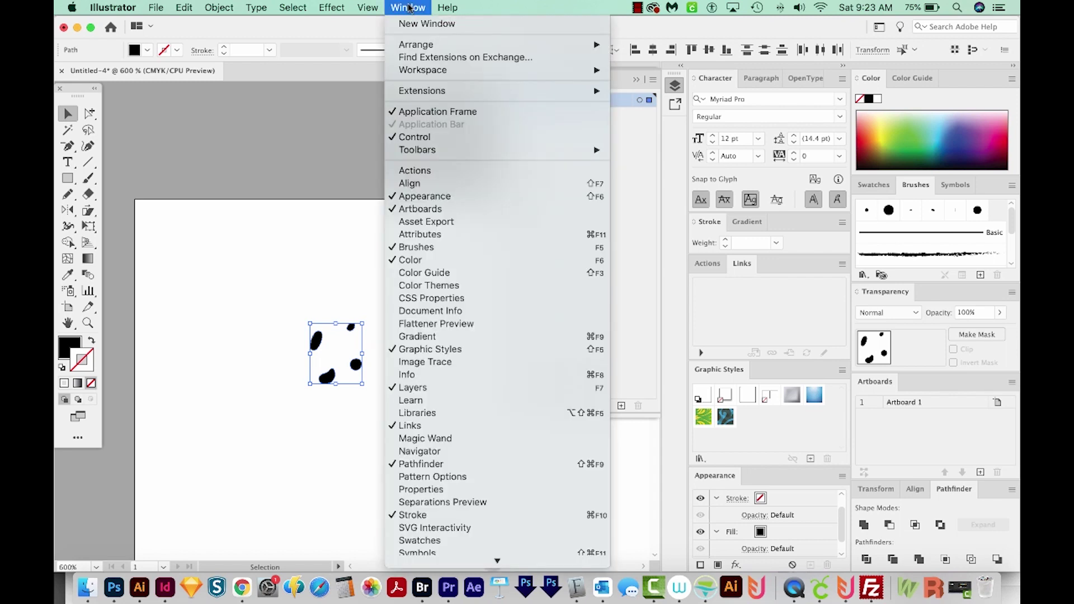
click(329, 197)
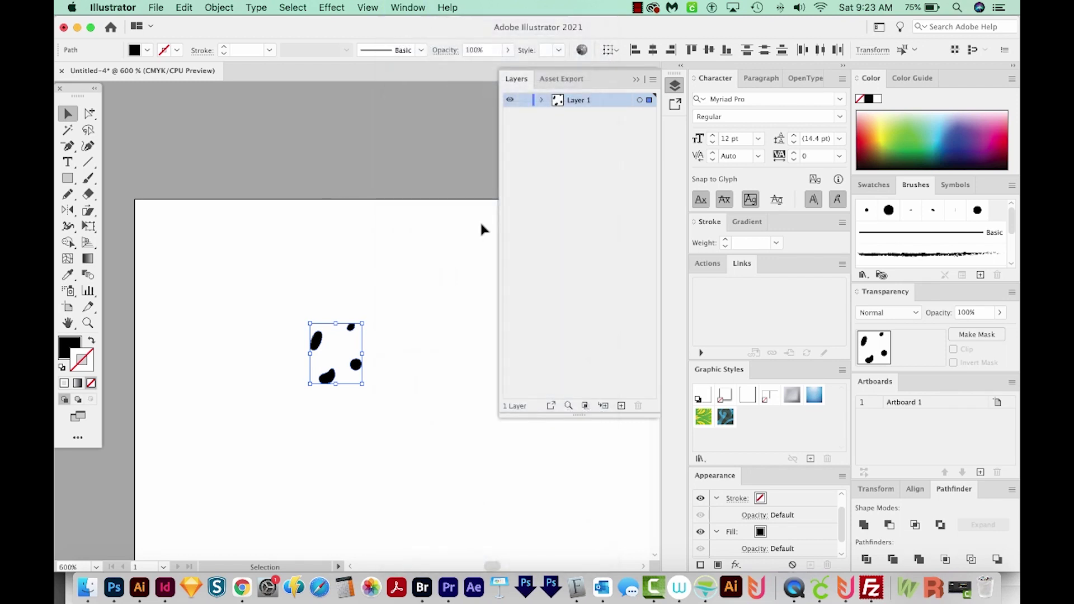
click(622, 406)
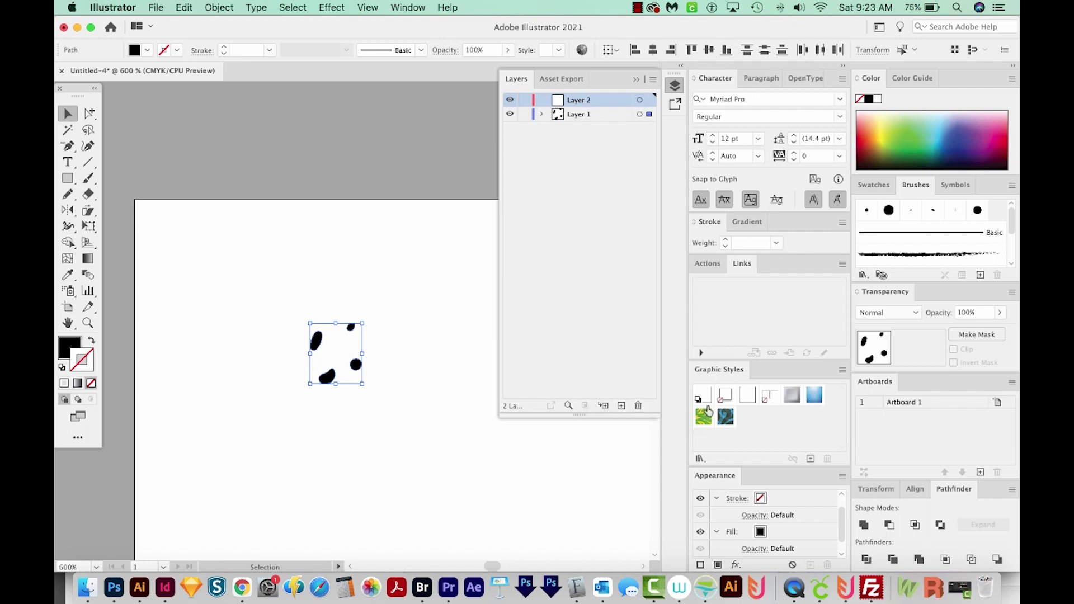
drag(576, 101, 579, 139)
- Draw a large circle around the four spots on Layer 2 with no fill and a black 0.5 pt stroke
key(l)
click(582, 114)
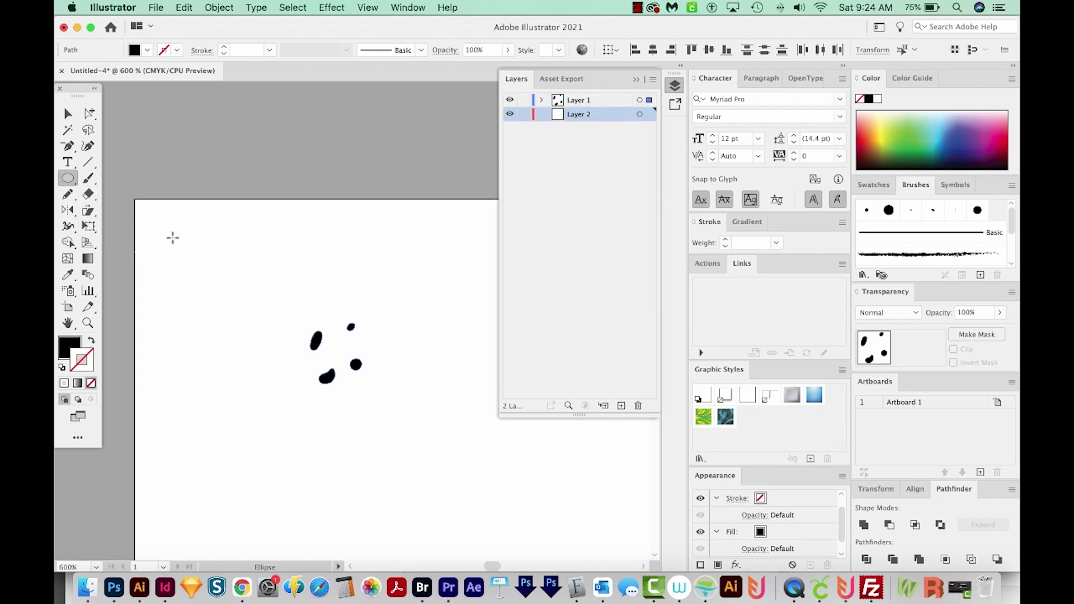
drag(173, 238, 448, 533)
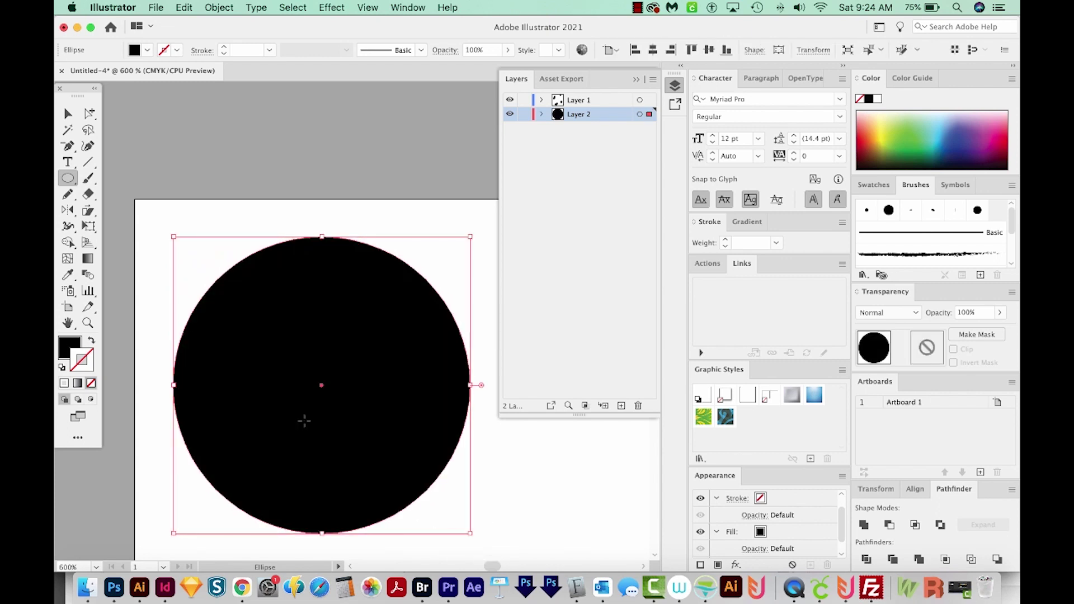
key(shift+x)
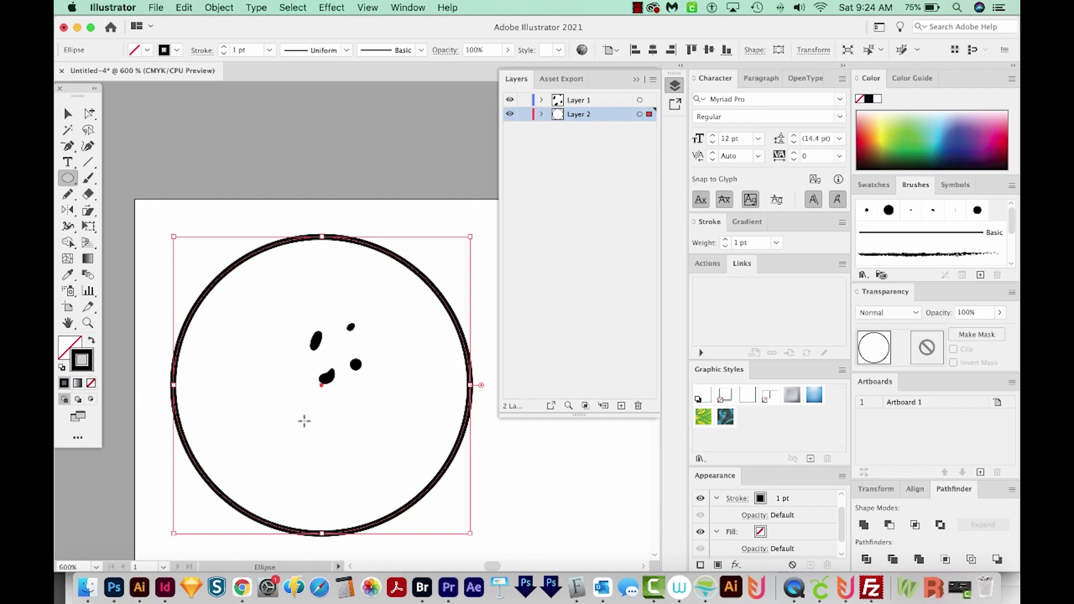
click(250, 50)
text(0.5)
key(Return)
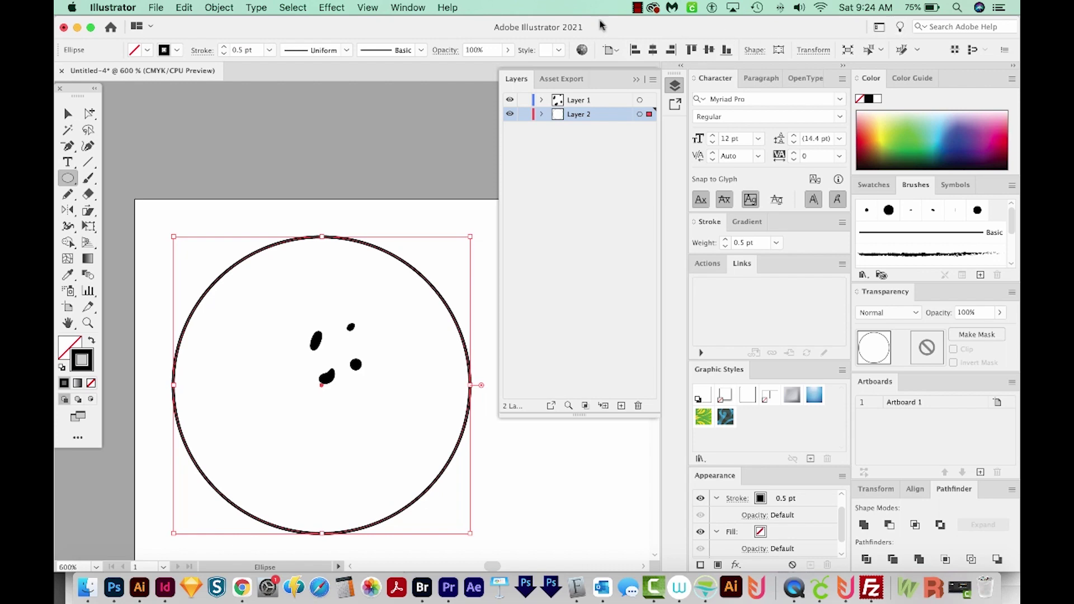
click(411, 8)
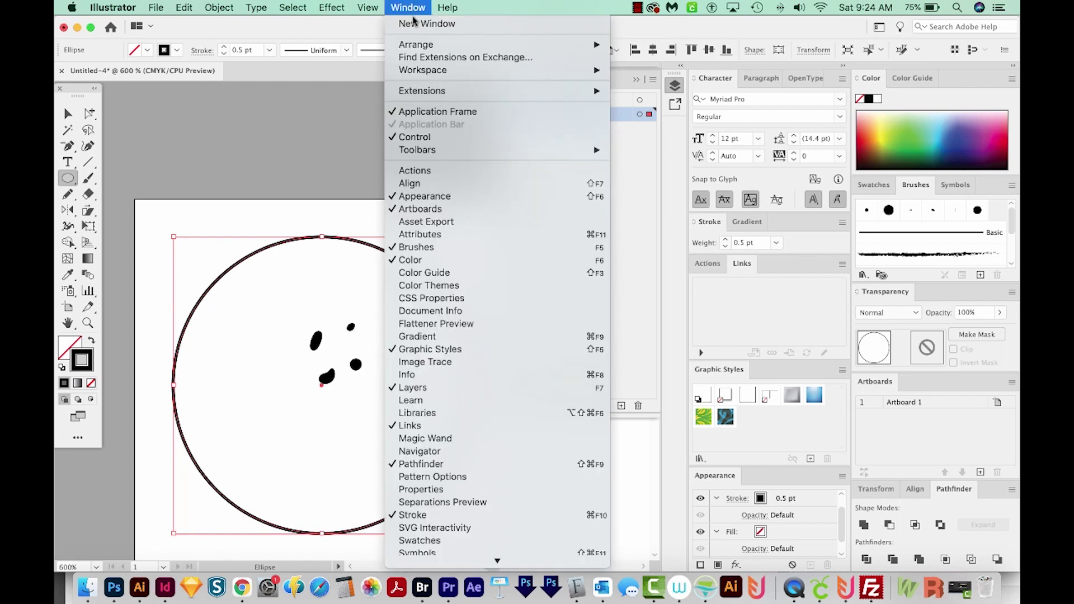
click(337, 148)
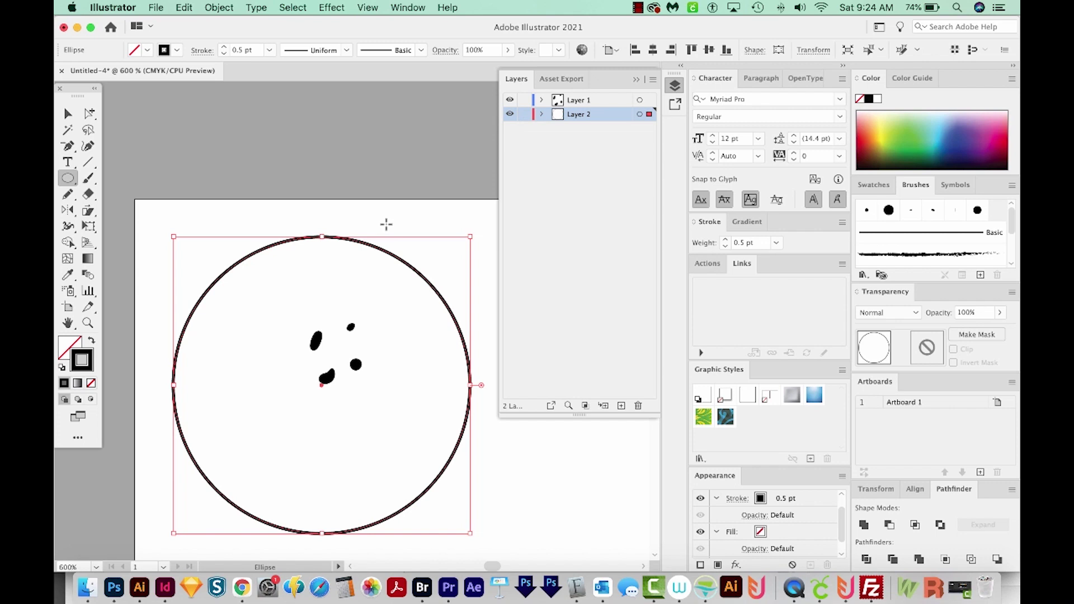
- Lock Layer 2 with the guide circle and make Layer 1 the active layer for selecting the spots
click(525, 115)
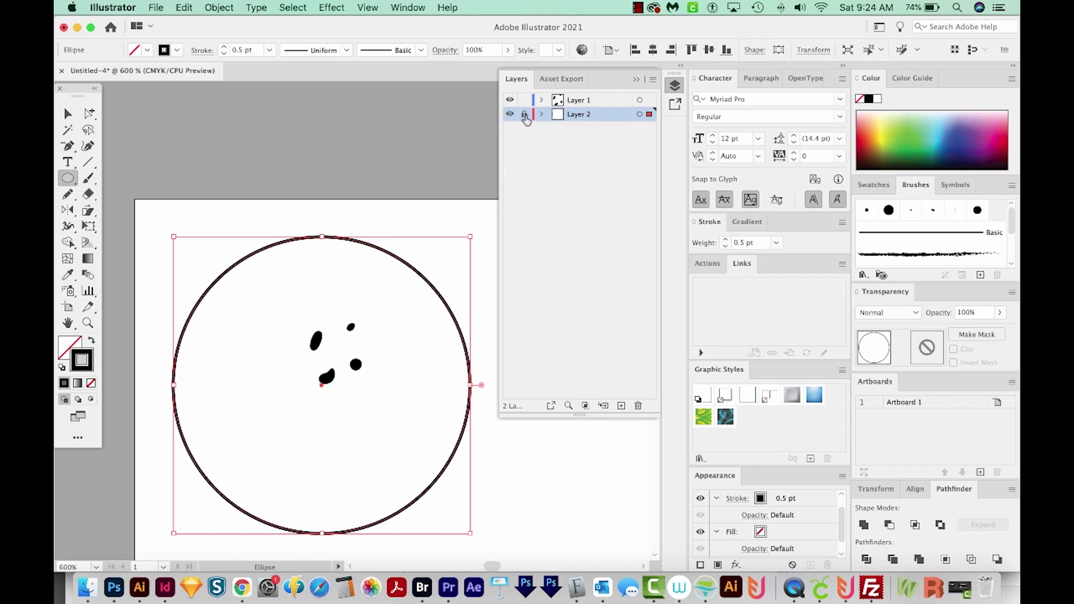
click(579, 103)
key(v)
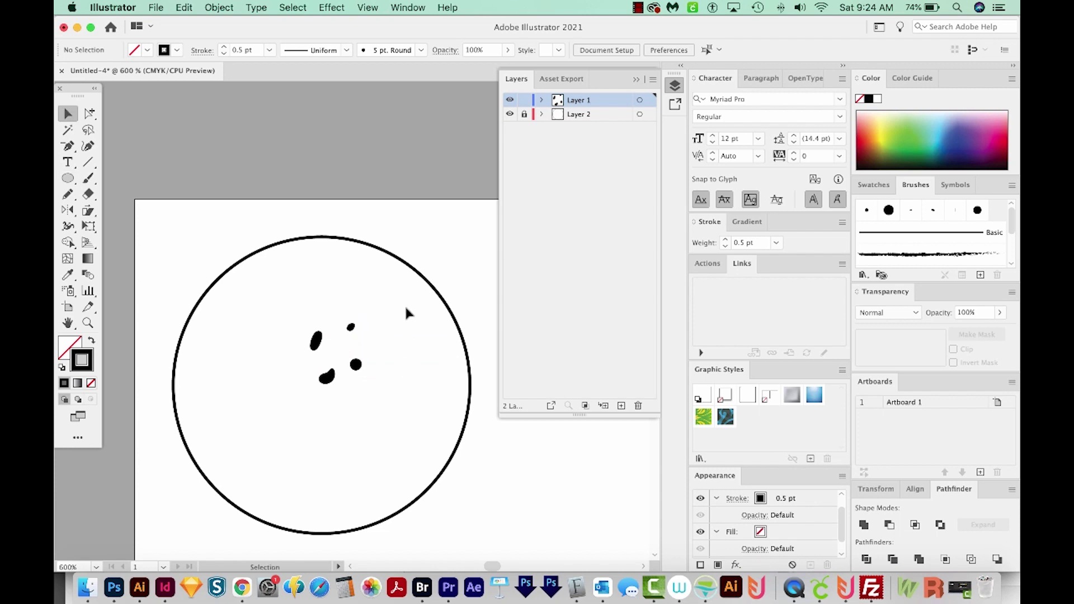
- Scale the four spots down slightly and place a copy of them just below inside the circle
drag(413, 299, 289, 386)
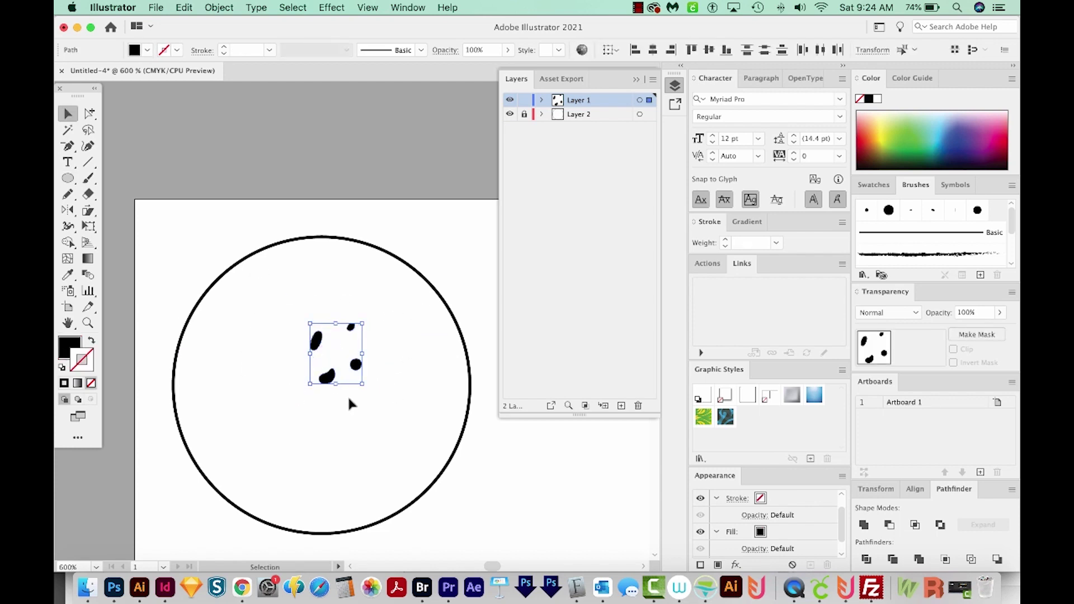
mouse_move(364, 387)
mouse_down()
mouse_move(356, 377)
mouse_move(329, 389)
mouse_move(333, 438)
mouse_move(334, 406)
mouse_move(360, 400)
mouse_up()
click(332, 438)
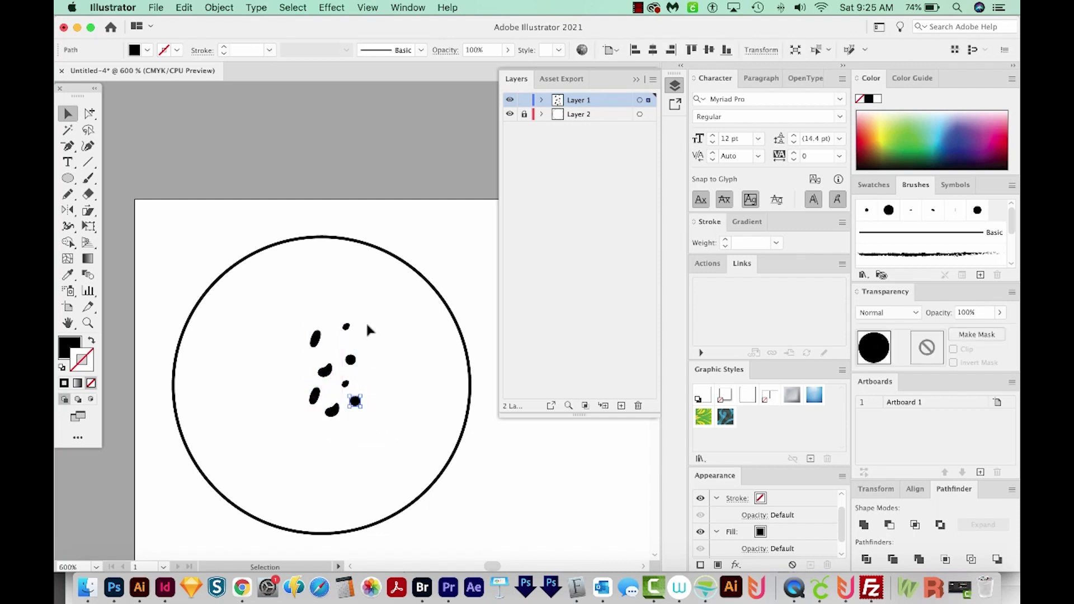
- Select all eight spots, then copy and paste them inside the circle
drag(385, 312, 293, 470)
key(super+c)
key(super+v)
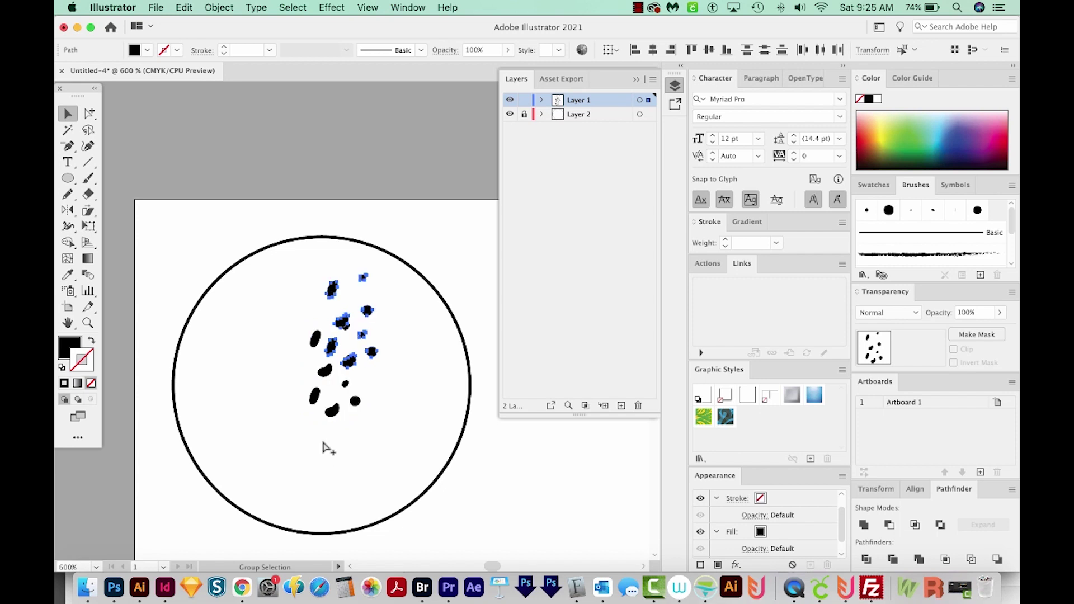
- Move the pasted spots to the left part of the circle, rotate them slightly, and place a copied cluster below them
drag(344, 320, 275, 341)
key(r)
drag(293, 284, 281, 287)
key(v)
drag(387, 327, 246, 446)
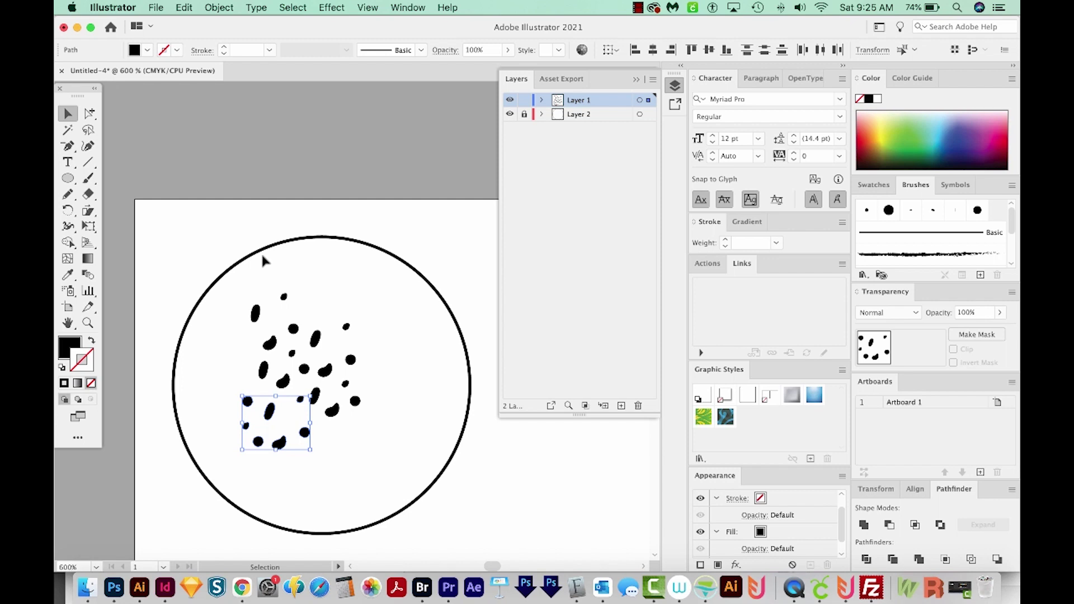
drag(300, 399, 288, 419)
- Select the spots filling the left and middle of the circle and place a copy of them across the right part
drag(382, 456, 236, 284)
drag(285, 383, 398, 414)
key(super+shift+a)
drag(469, 432, 339, 441)
click(407, 361)
- Place a group of spots in the empty upper right of the circle and rotate it to fit
drag(241, 350, 390, 383)
drag(351, 360, 394, 295)
key(r)
drag(434, 298, 418, 343)
key(v)
- Place further copies of selected spot groups across the lower part of the circle, letting some overlap the guide's edge
drag(374, 502, 317, 357)
mouse_move(334, 407)
mouse_down()
mouse_move(196, 357)
mouse_move(198, 372)
mouse_move(304, 448)
mouse_up()
key(a)
key(v)
key(q)
drag(337, 352, 329, 341)
key(v)
drag(442, 244, 260, 350)
drag(365, 315, 277, 495)
- Move individual stray spots near the guide's lower edge into gaps and place an oval spot in the lower left
key(a)
drag(208, 514, 215, 444)
drag(206, 539, 269, 458)
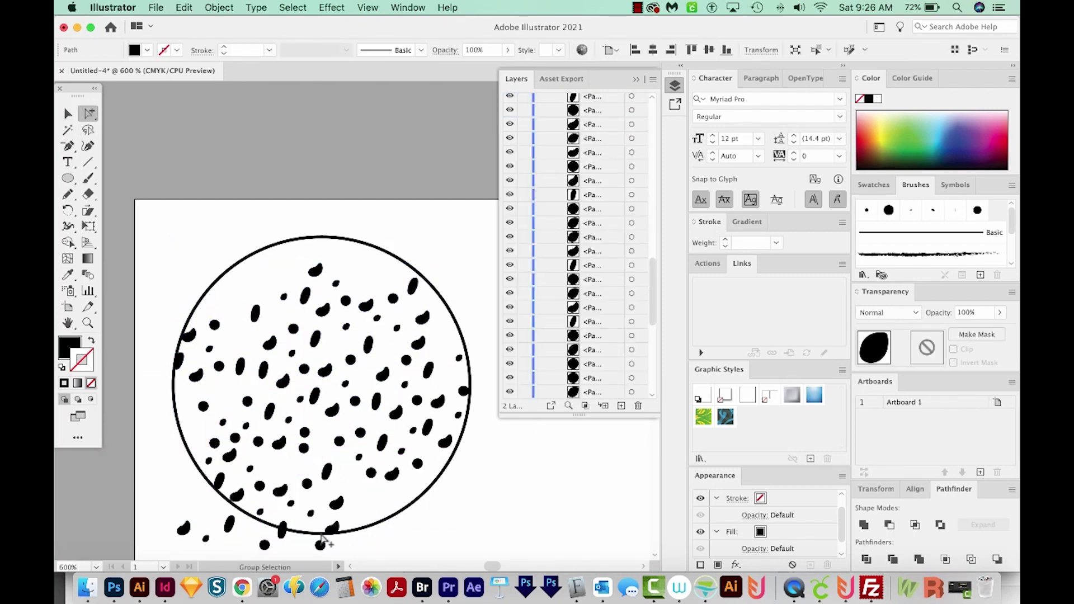
drag(265, 545, 349, 478)
drag(199, 482, 209, 461)
drag(366, 347, 287, 470)
- Rotate the spots in the circle's upper right individually by 70° with Transform Each
key(v)
drag(428, 251, 327, 330)
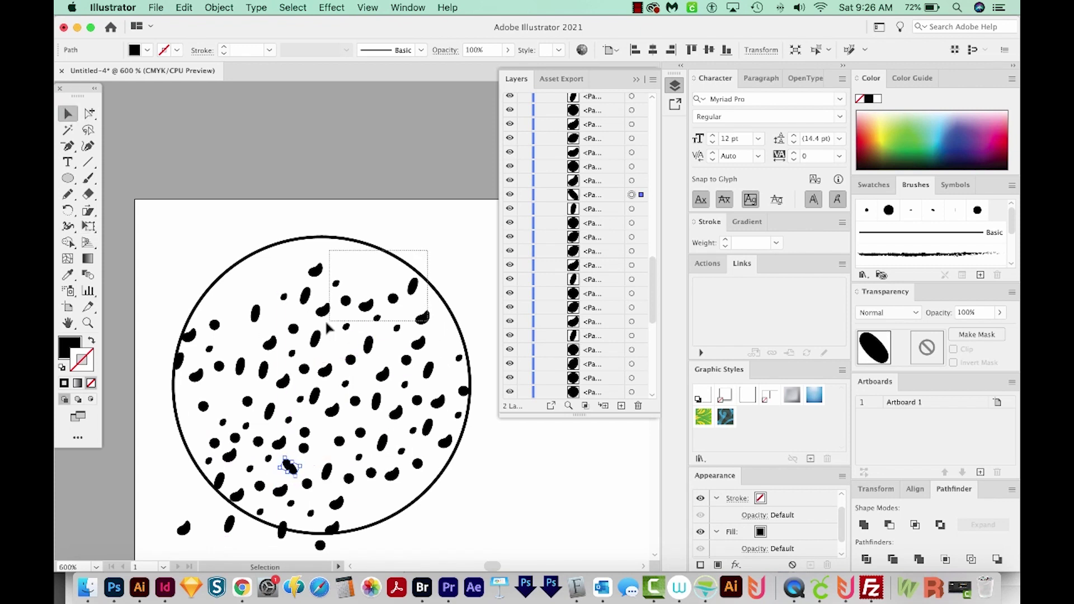
key(alt+shift+super+d)
double_click(871, 259)
text(60)
click(995, 432)
click(475, 441)
- Use Transform Each on the spots across the middle of the circle with 90% scale and a 50° rotation
key(a)
drag(458, 368, 235, 424)
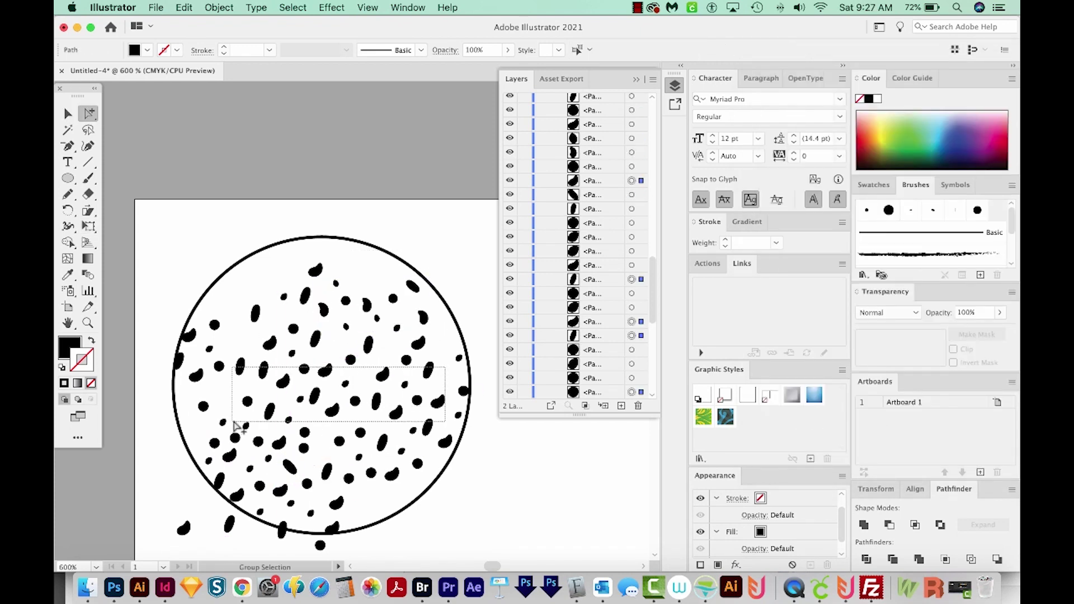
drag(448, 439, 234, 357)
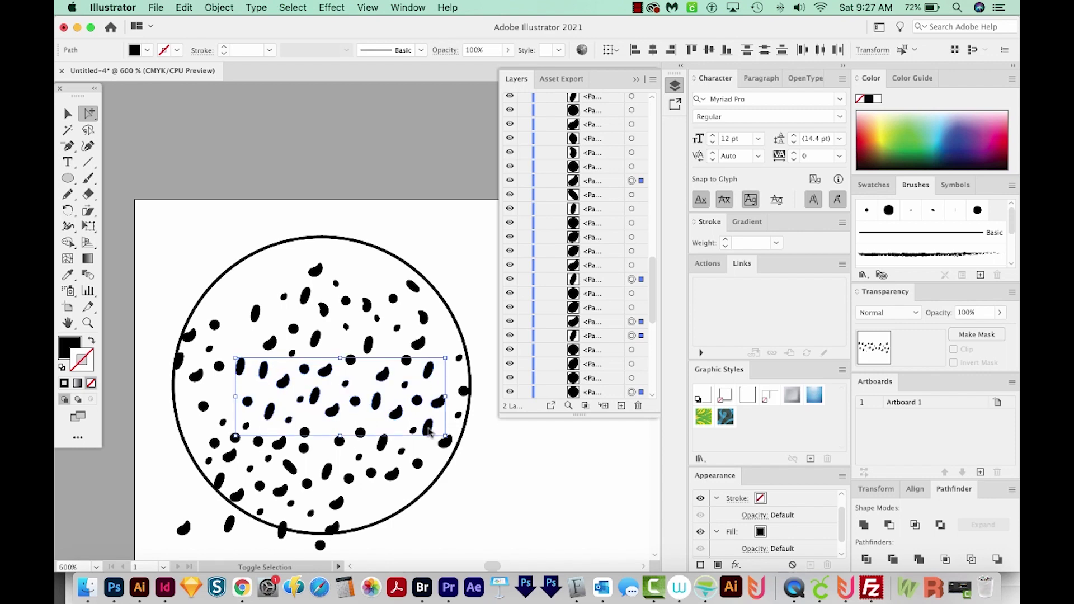
key(alt+shift+super+d)
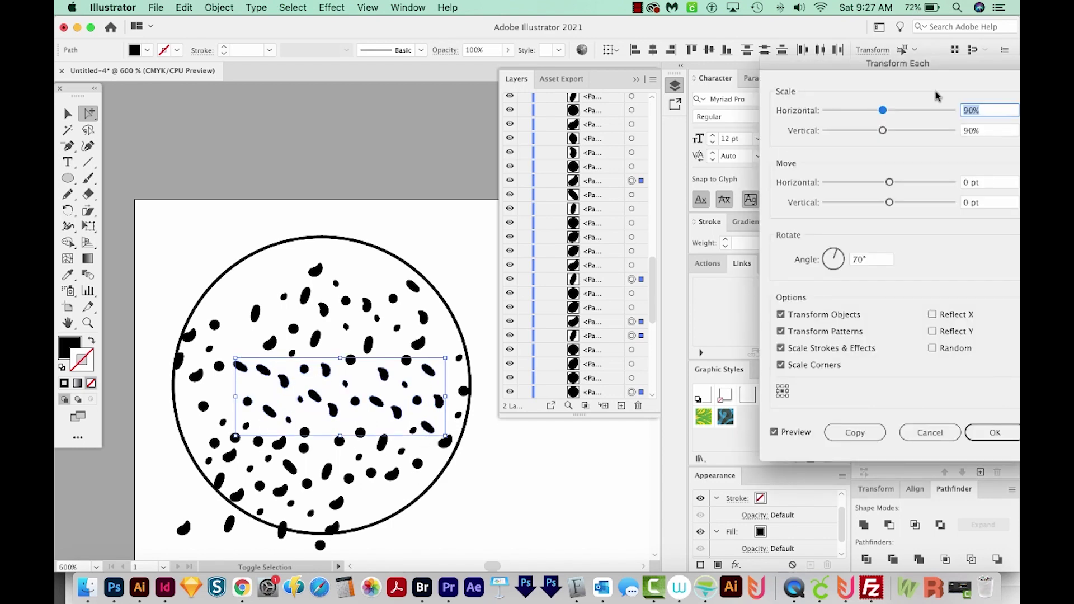
drag(962, 59, 789, 55)
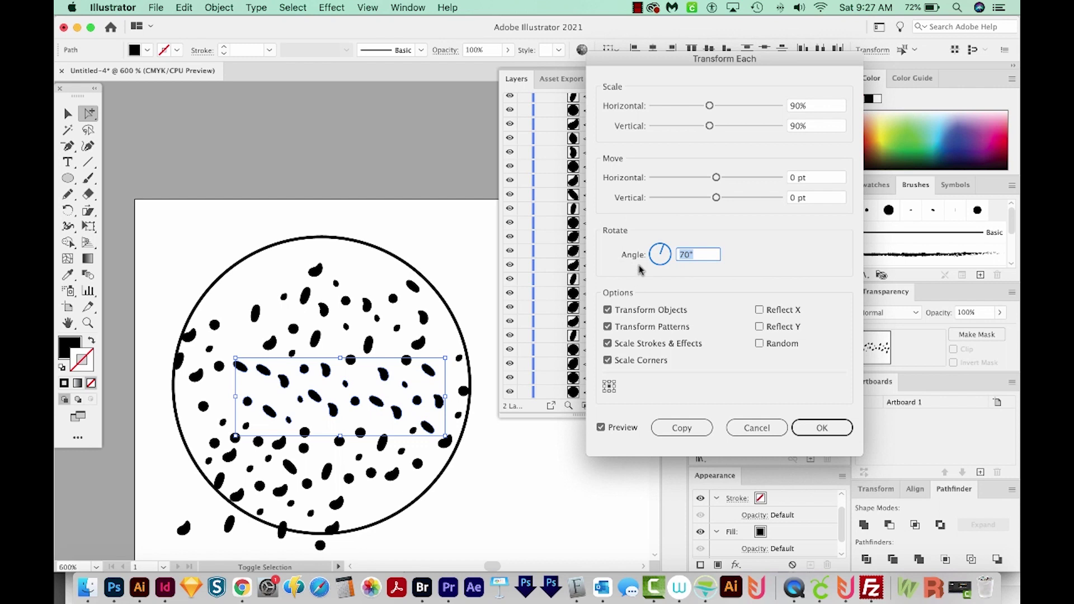
text(50)
click(838, 432)
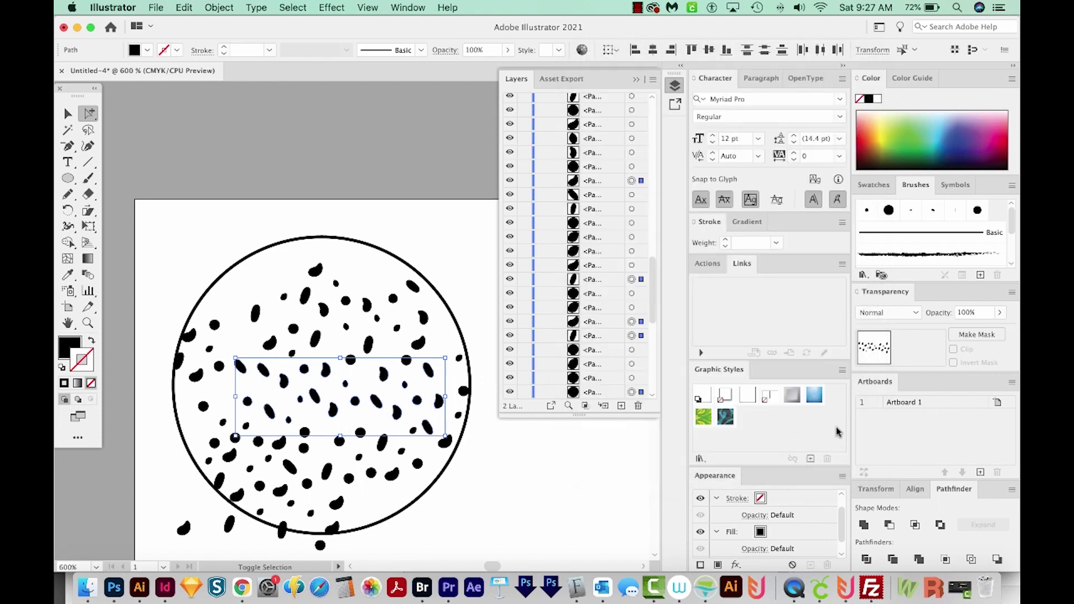
click(602, 453)
- Move and copy single spots into the remaining gaps along the lower, upper and left edges of the guide circle
key(v)
drag(305, 495, 363, 533)
drag(422, 489, 441, 464)
scroll(441, 464, down, 3)
drag(444, 508, 374, 213)
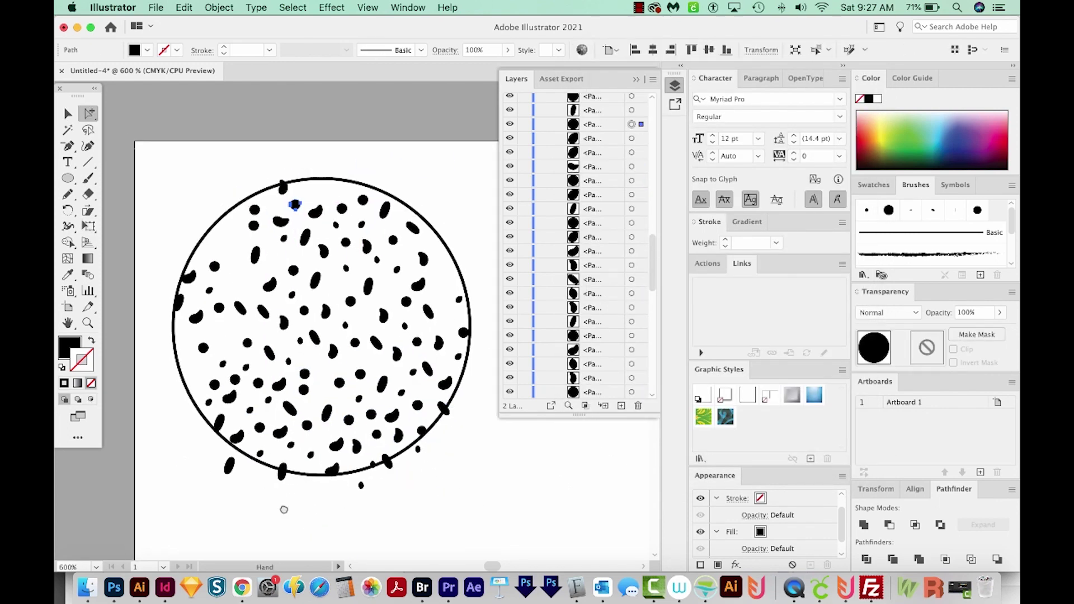
drag(201, 219, 219, 328)
drag(161, 391, 330, 190)
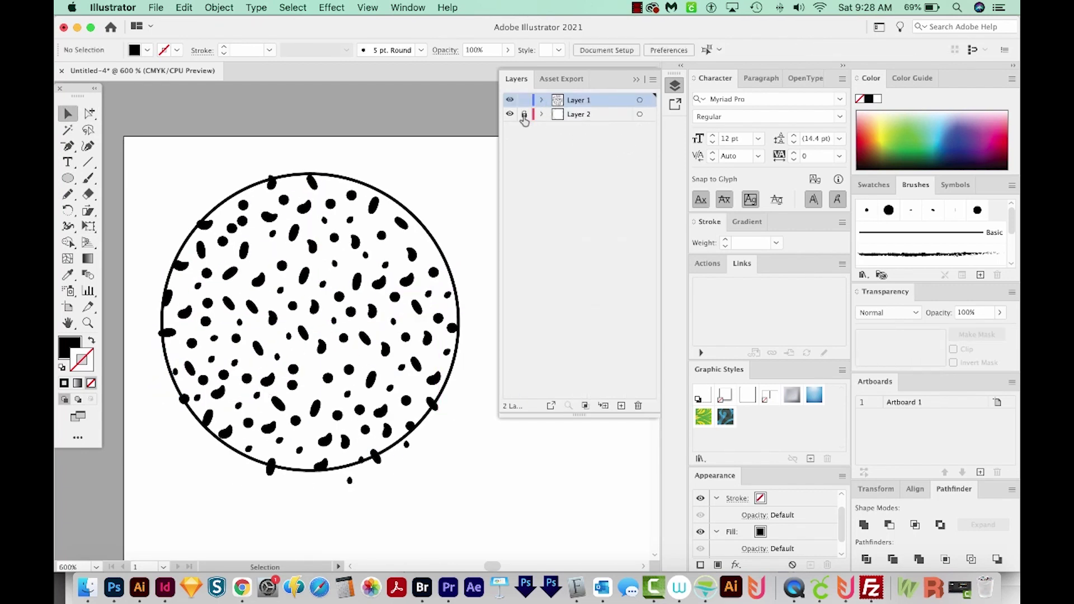
- Delete Layer 2 with the guide circle and shift a couple of spots toward the cluster's upper right edge
drag(581, 117, 637, 406)
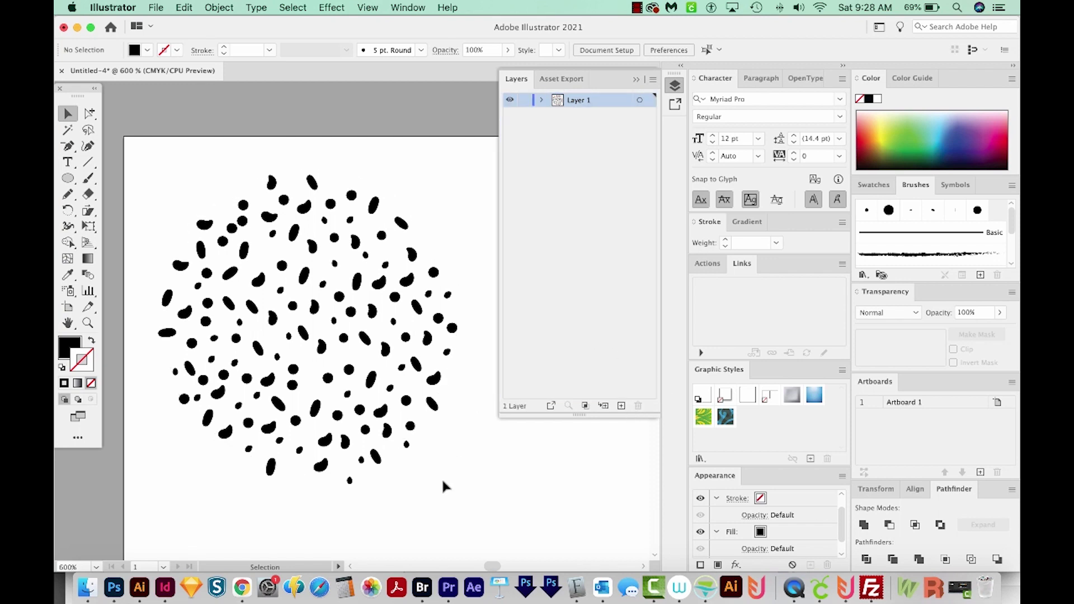
drag(390, 329, 385, 311)
key(a)
drag(360, 238, 417, 220)
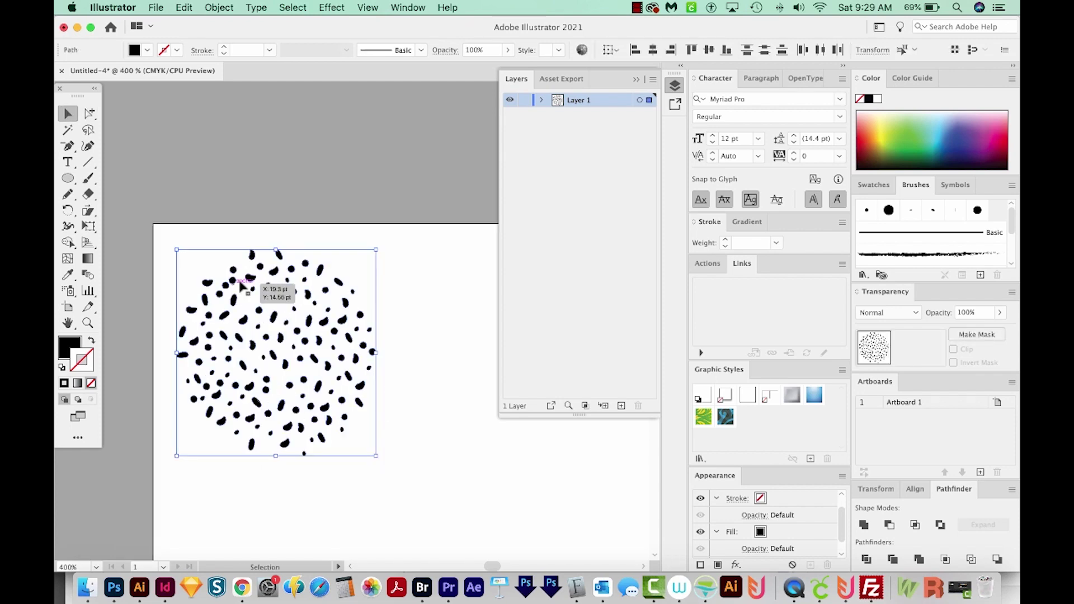
- Move the whole spot cluster farther in from the artboard's upper left corner
scroll(199, 472, down, 5)
scroll(199, 472, left, 3)
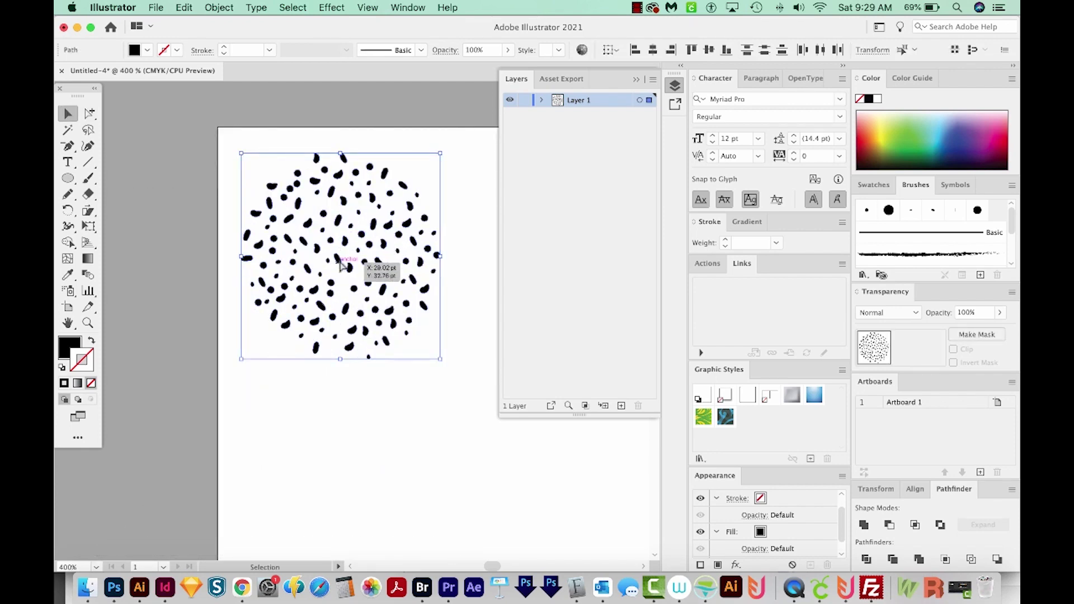
drag(343, 264, 364, 270)
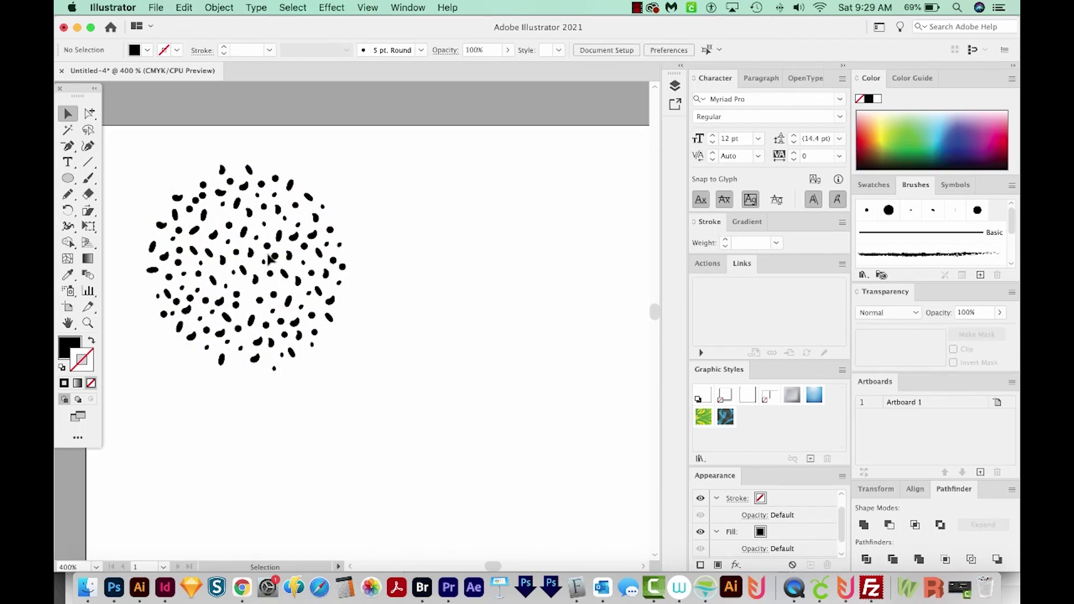
- Move individual spots from inside the cluster out beyond its edge on all sides to break up the round outline
drag(270, 258, 325, 180)
drag(214, 246, 188, 166)
drag(333, 260, 354, 215)
drag(256, 278, 171, 353)
drag(183, 274, 126, 293)
drag(275, 256, 359, 267)
drag(292, 322, 356, 318)
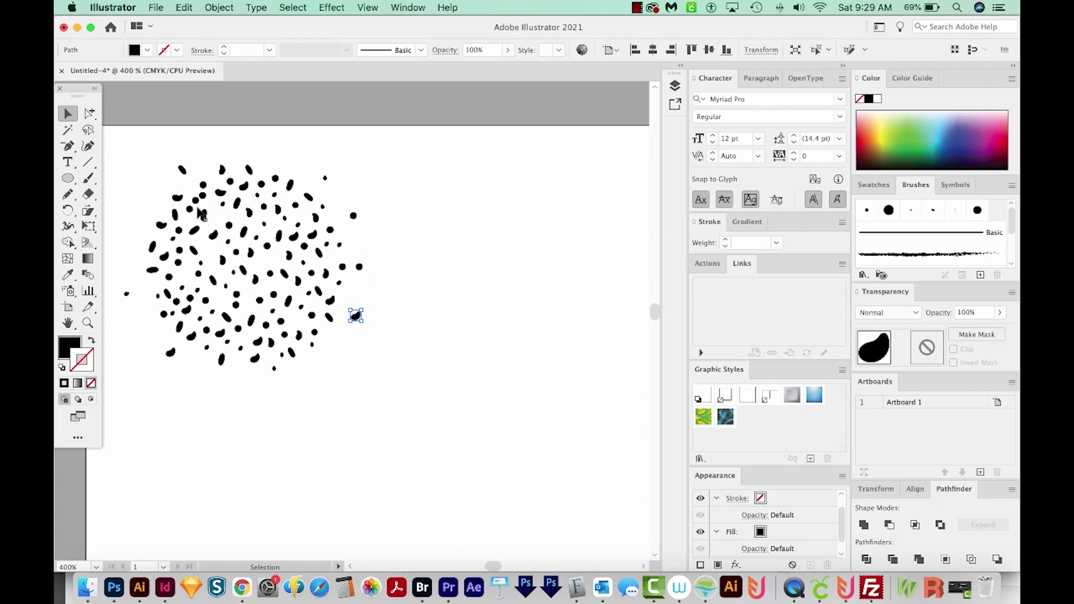
drag(196, 201, 318, 364)
drag(236, 306, 242, 378)
drag(178, 231, 124, 244)
drag(173, 313, 185, 358)
drag(190, 298, 207, 374)
drag(278, 210, 141, 324)
drag(421, 388, 508, 370)
key(super+z)
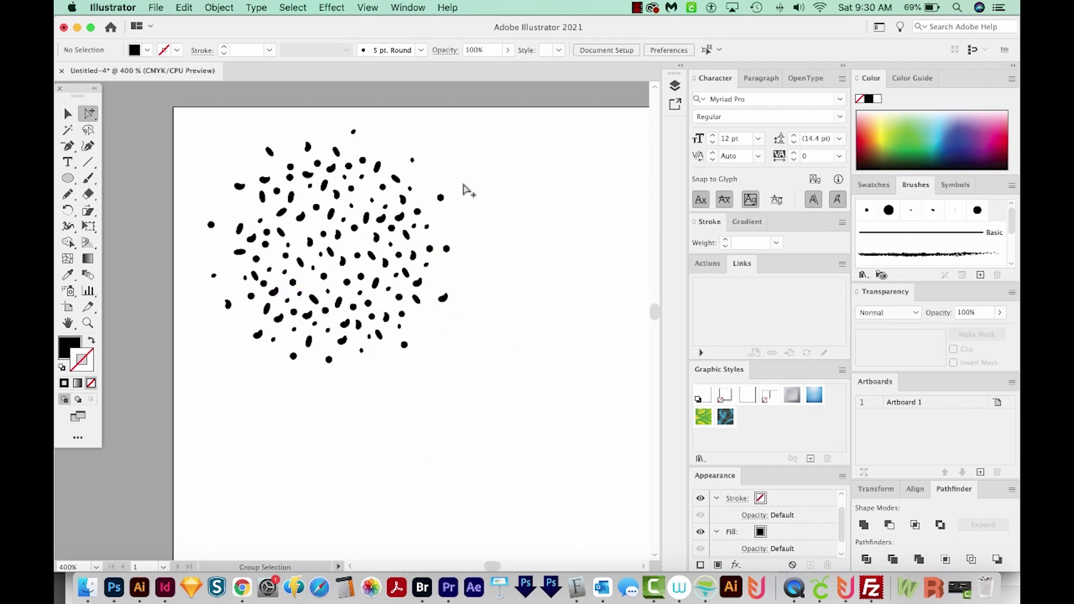
- Select all the spots and create a new Scatter Brush from them
key(v)
drag(510, 105, 124, 425)
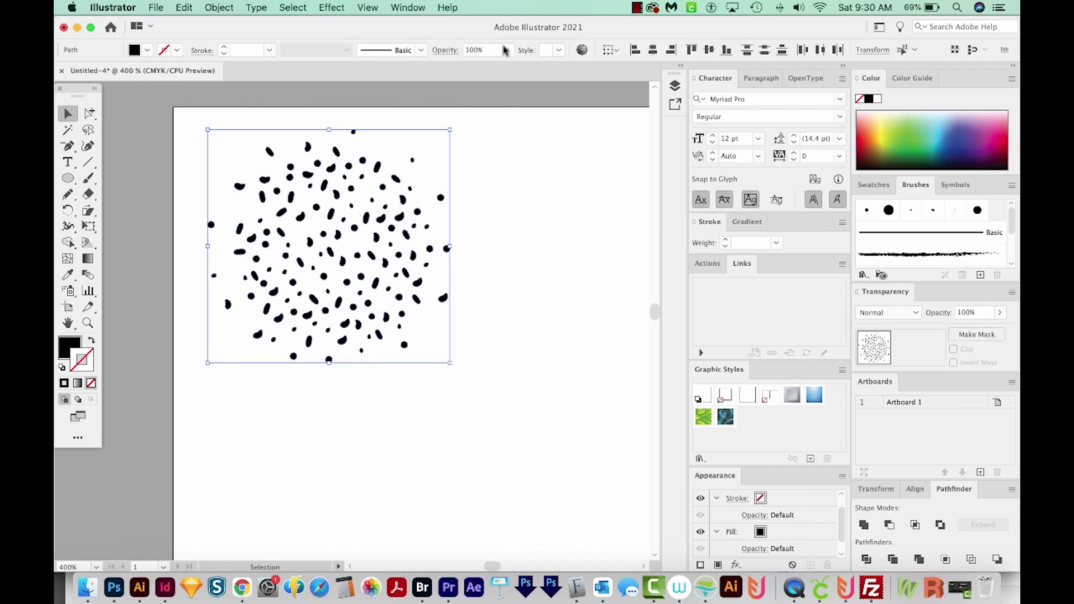
click(408, 7)
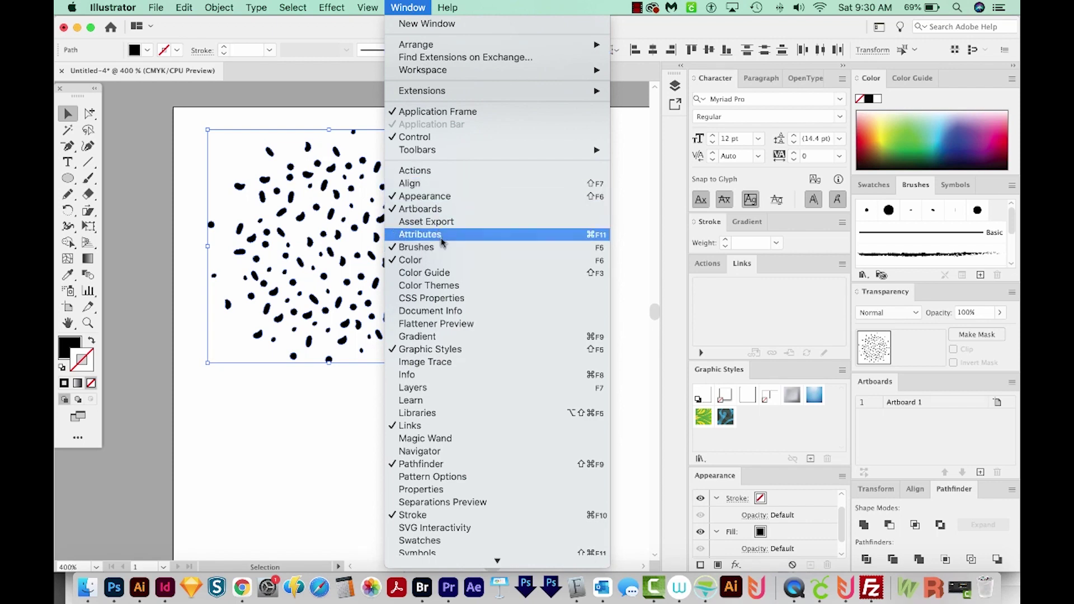
click(416, 247)
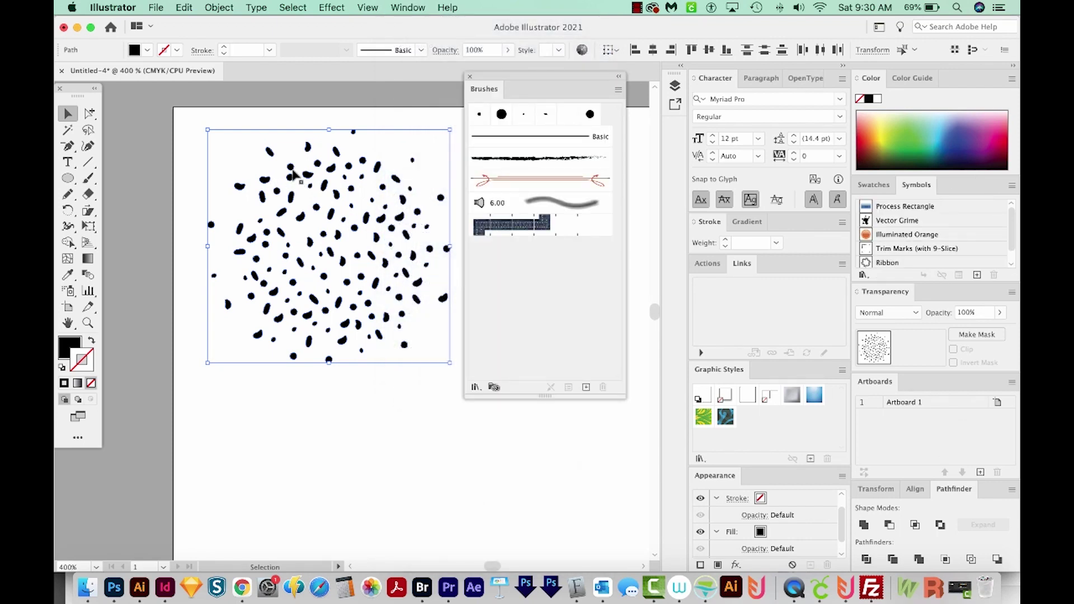
mouse_move(293, 175)
mouse_down()
mouse_move(408, 196)
mouse_move(482, 259)
mouse_move(503, 259)
mouse_up()
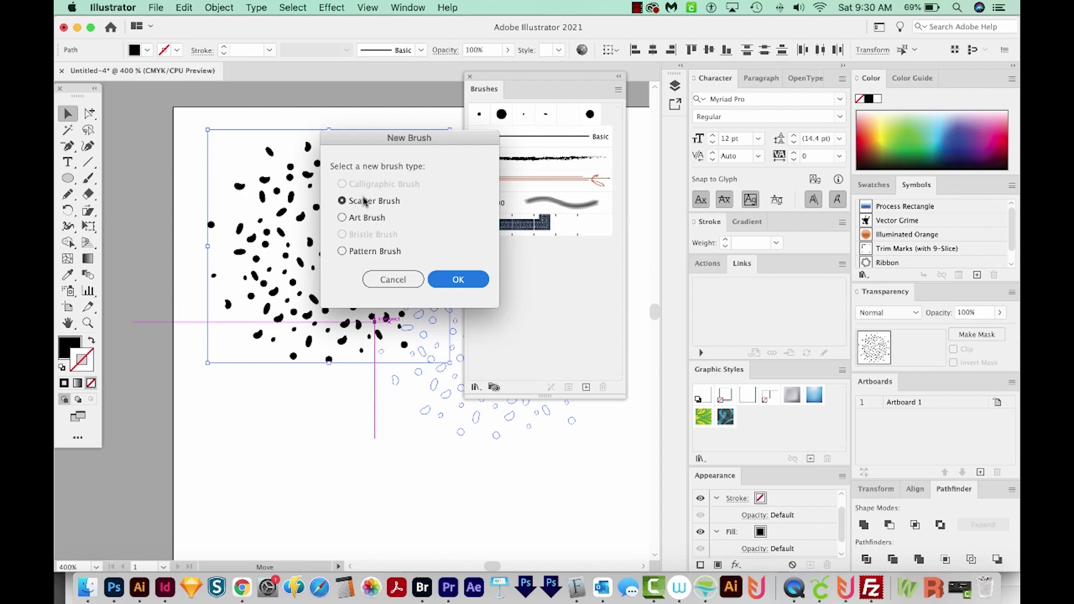
click(458, 280)
- Set both the Spacing and the Rotation of the scatter brush to Random
drag(602, 113, 344, 122)
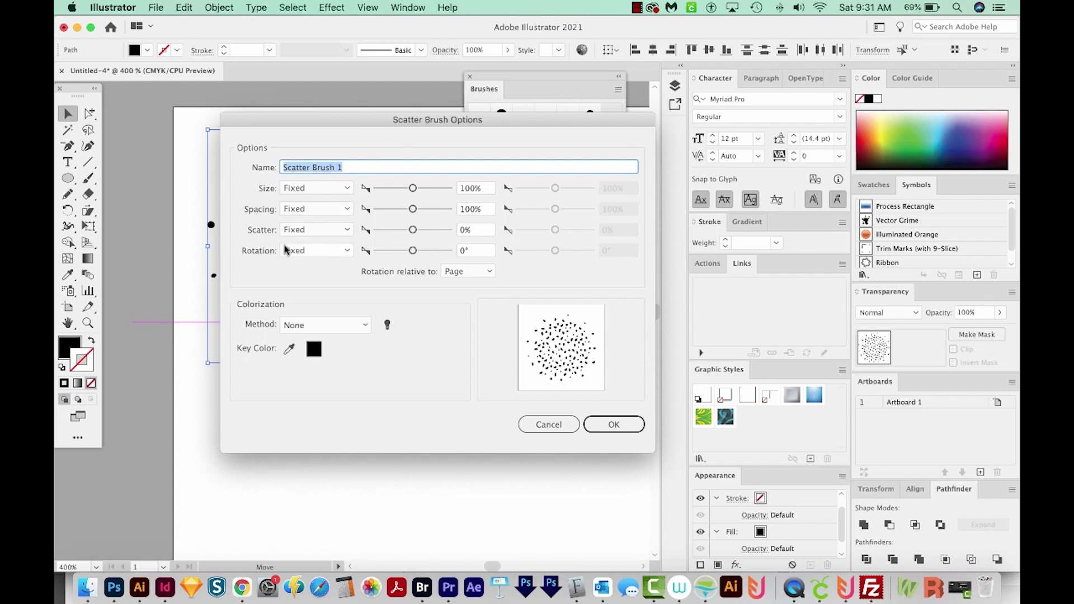
click(314, 209)
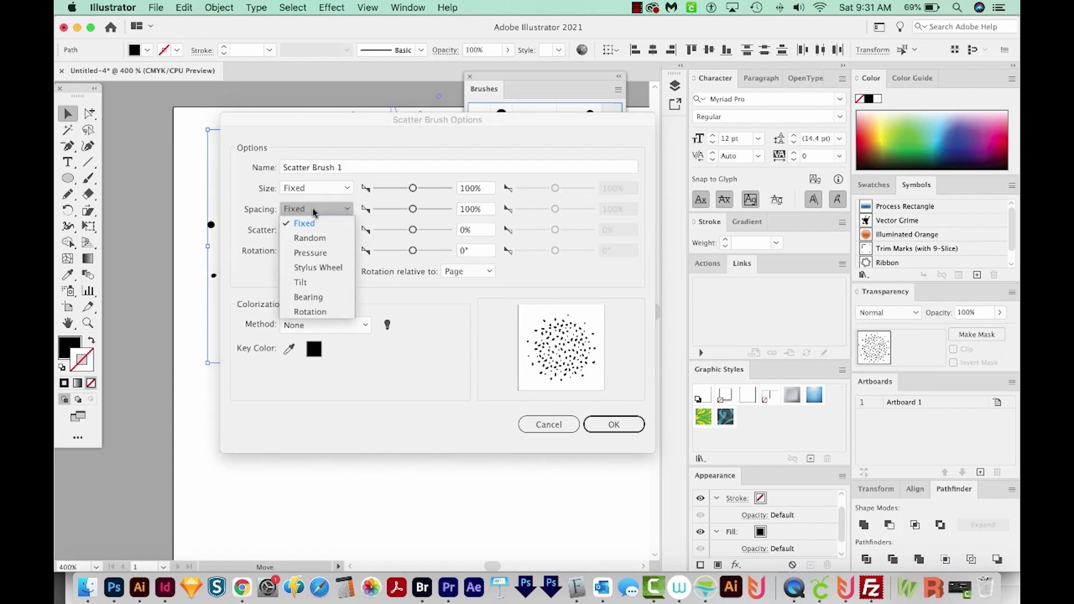
click(308, 239)
click(314, 252)
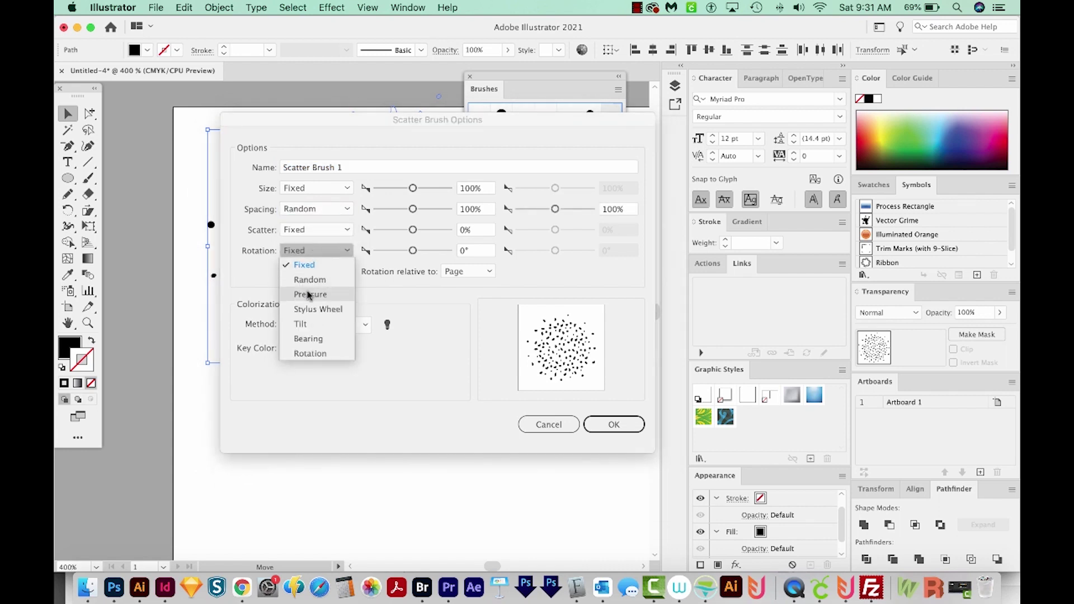
click(314, 281)
- Set the brush's random spacing range to 15% minimum and 25% maximum
drag(474, 211, 440, 212)
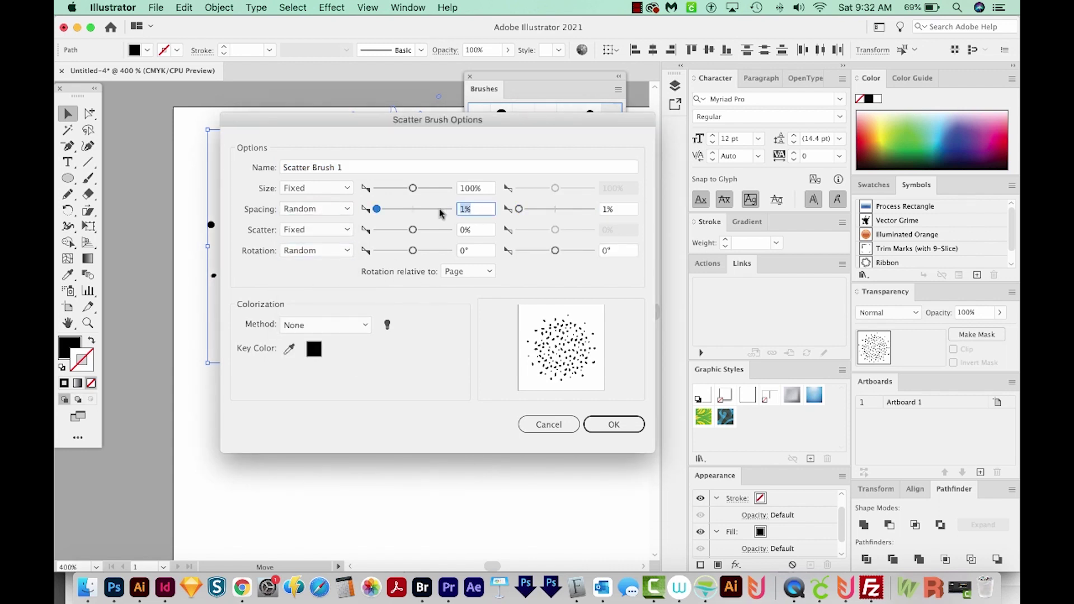
text(15)
key(Tab)
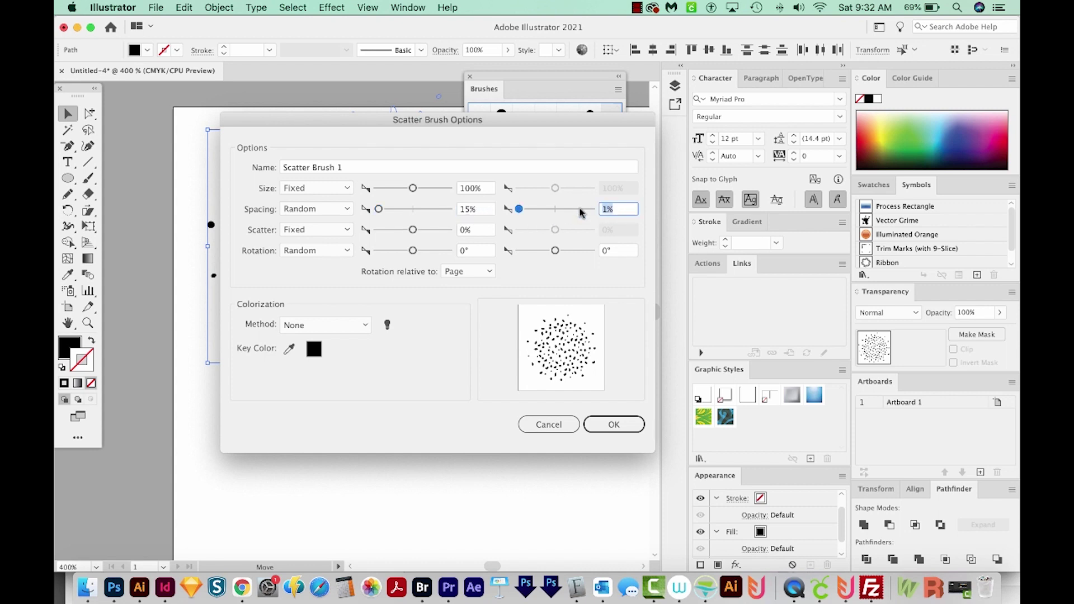
text(25)
- Set the brush's random rotation range from -145° to 145°
click(458, 251)
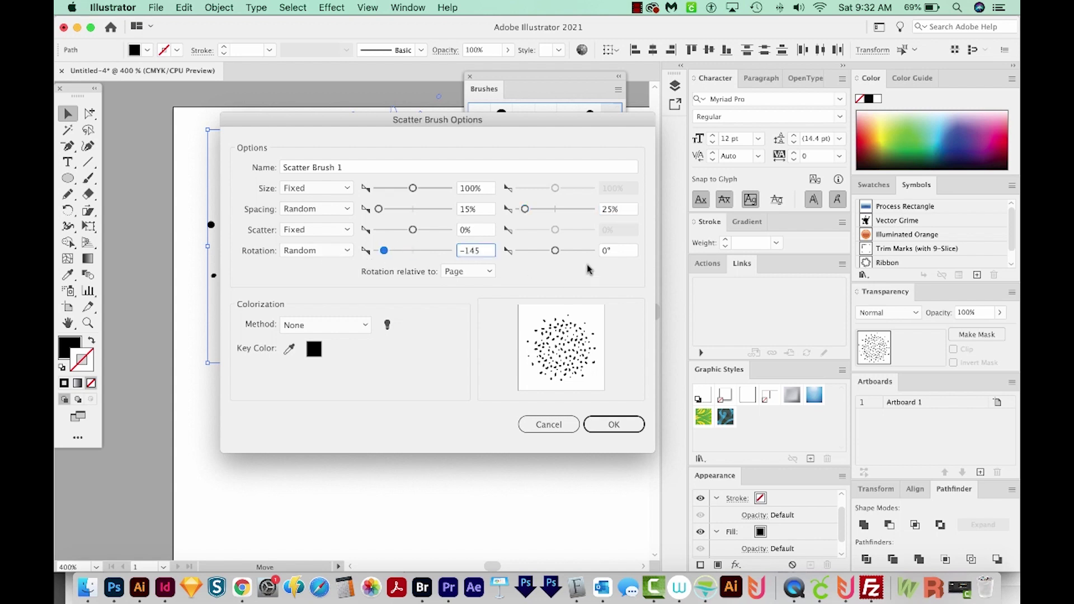
click(602, 252)
text(1)
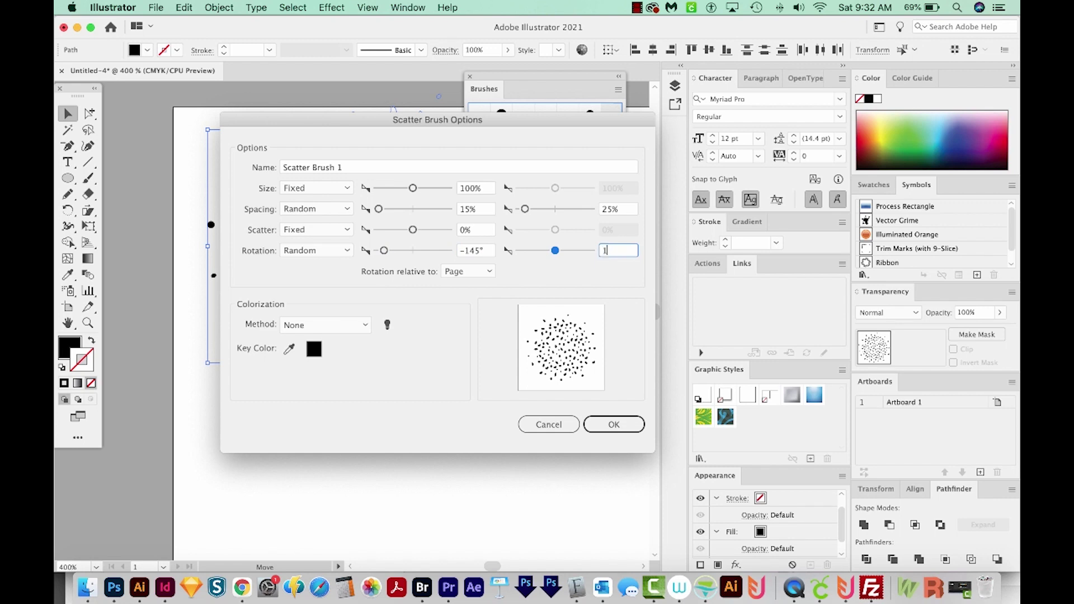
text(45)
- Set the colorization method to Tints and accept the scatter brush options
click(349, 331)
click(361, 354)
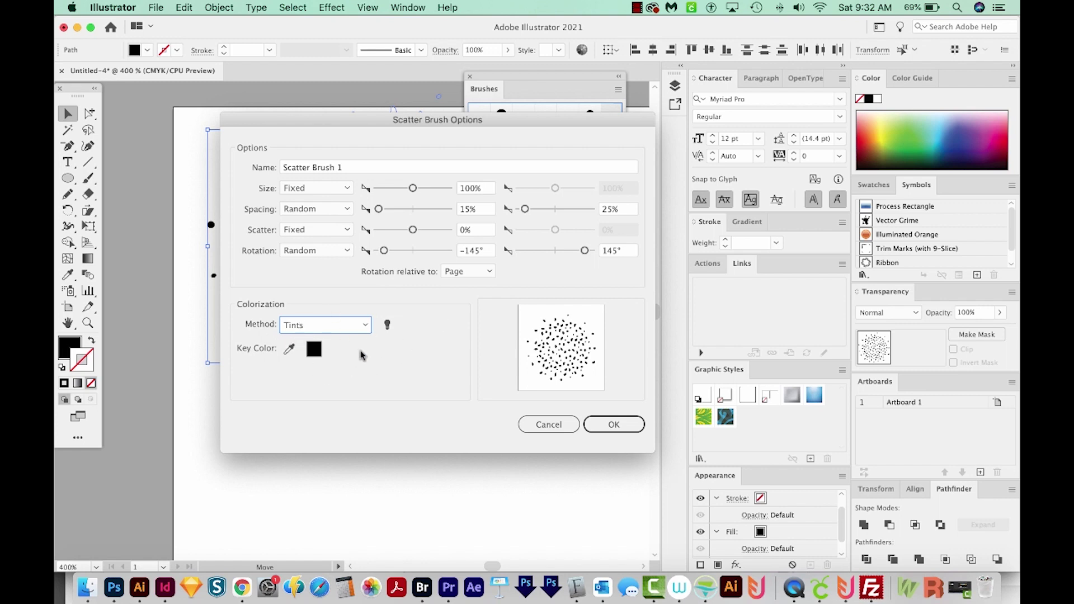
click(607, 428)
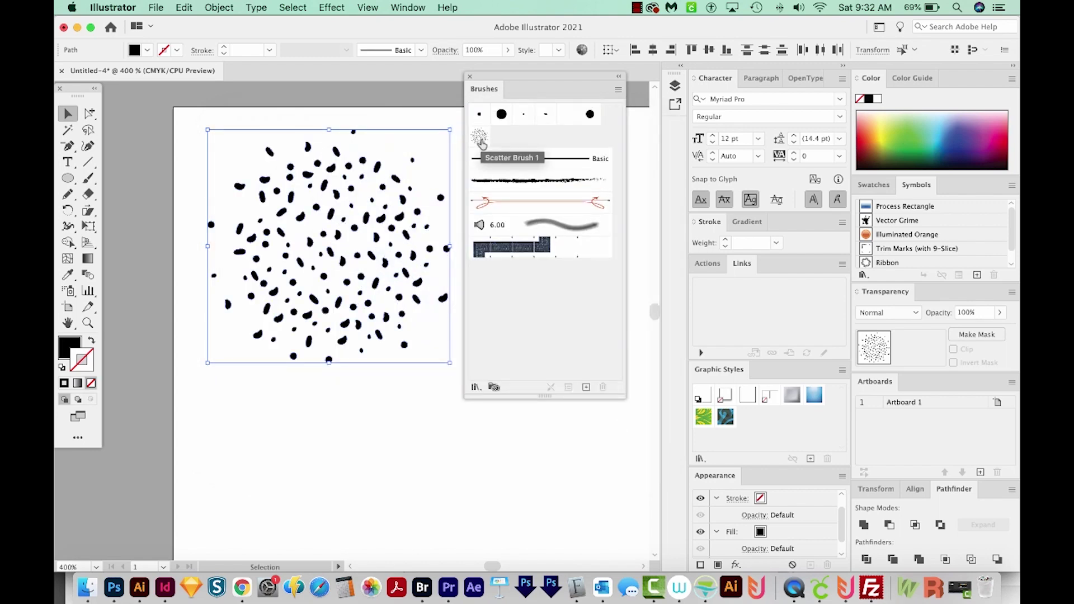
- Draw a large circle below the spot cluster with a light blue fill and no stroke, leaving it selected
alt+super+click(434, 393)
alt+super+click(412, 393)
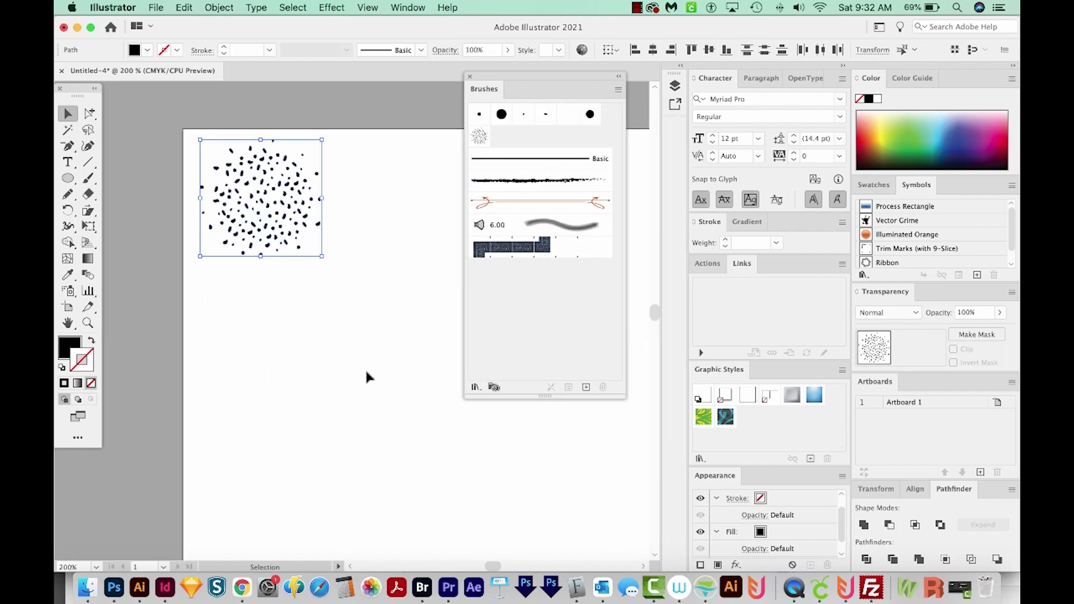
key(b)
key(l)
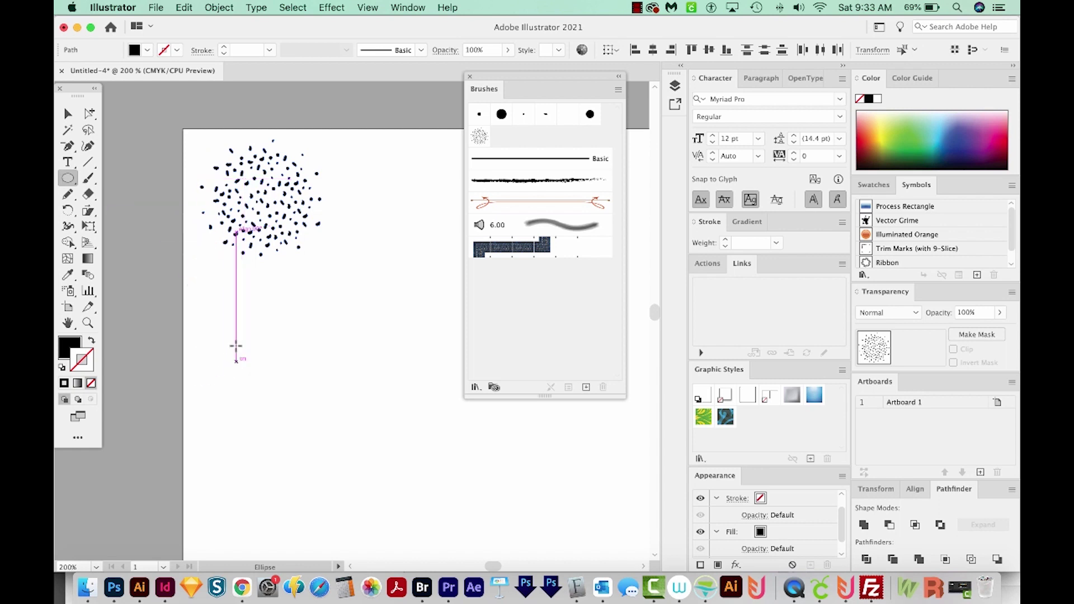
drag(236, 327, 410, 519)
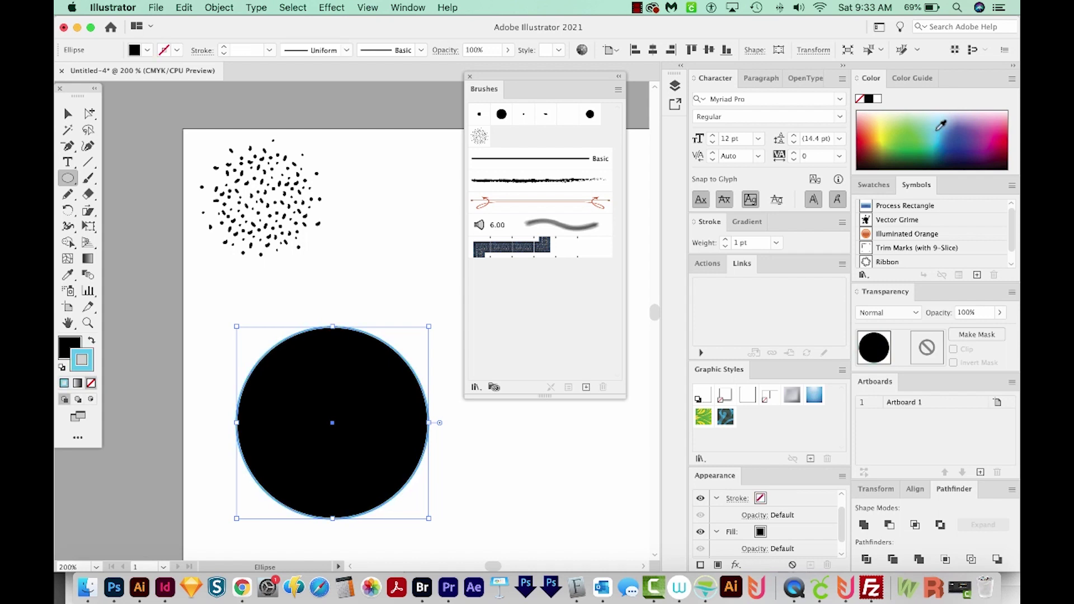
click(939, 128)
scroll(281, 427, down, 3)
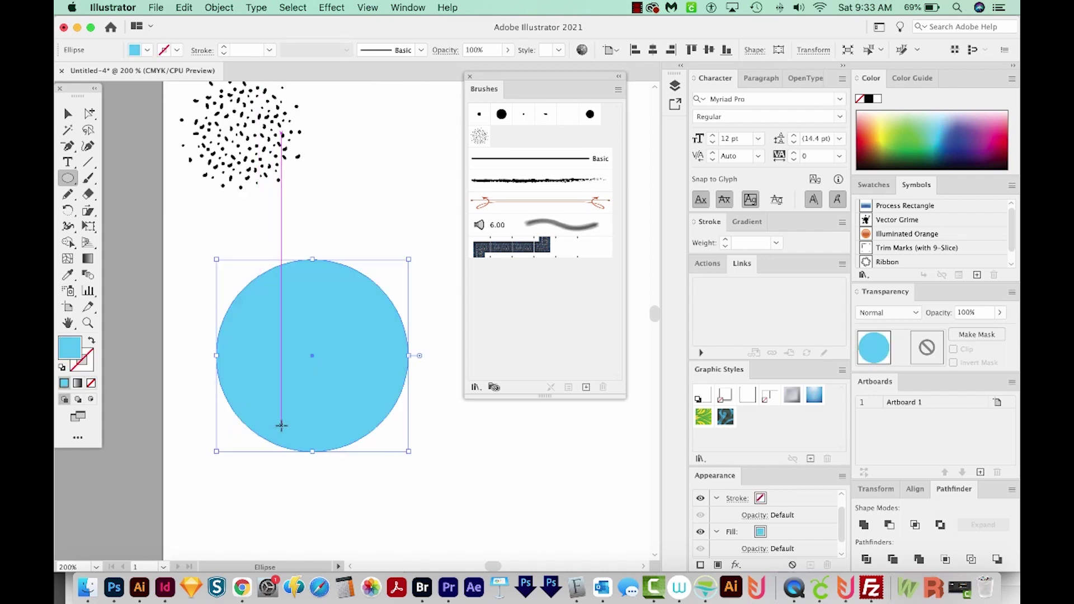
key(super+shift+a)
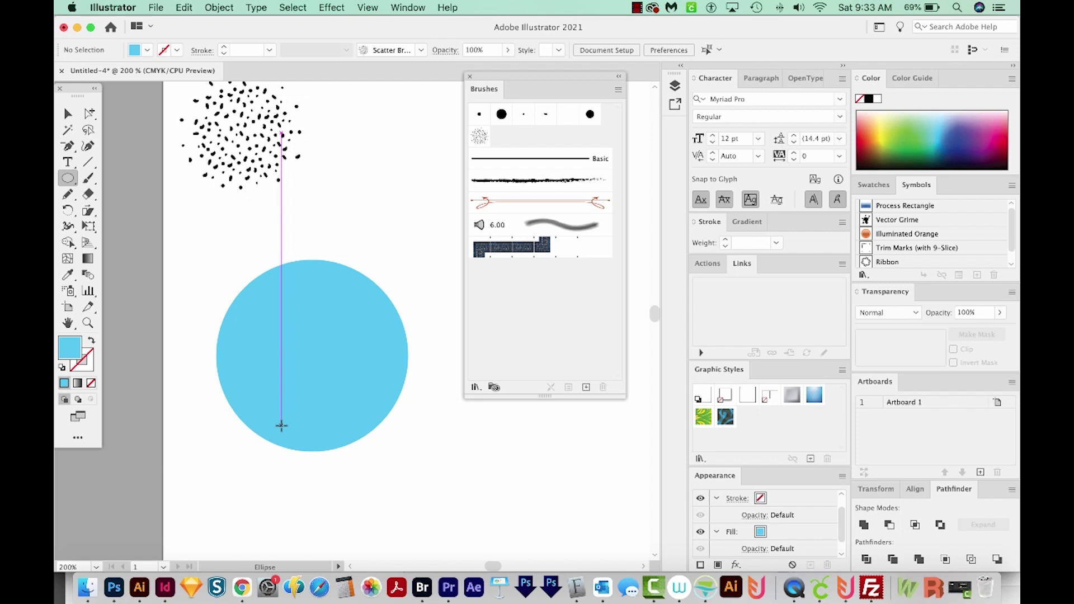
super+click(281, 431)
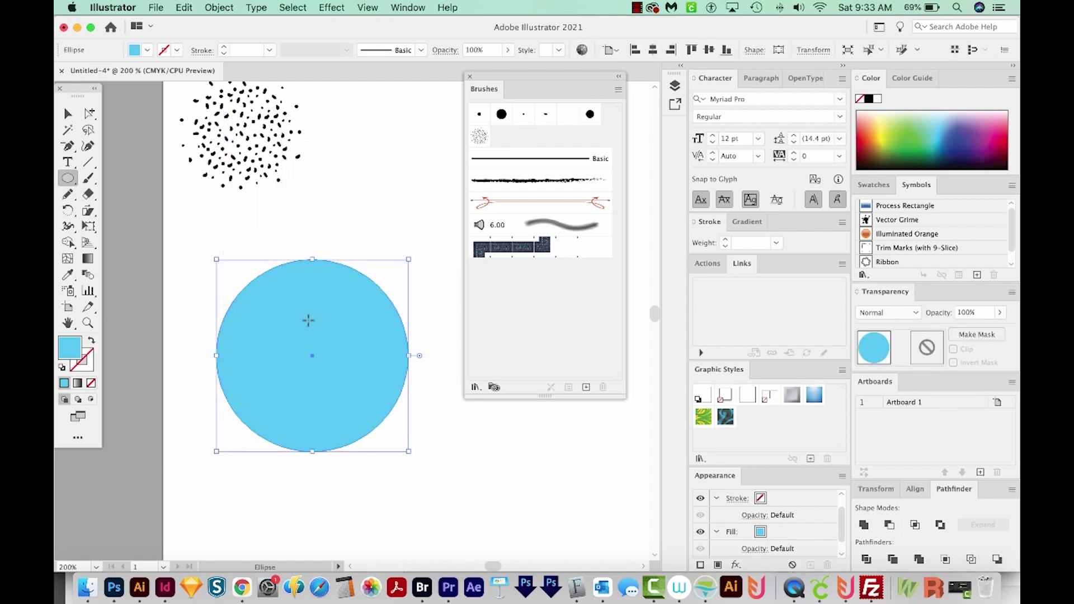
- Set up drawing inside the circle with the spot scatter brush and a dark teal stroke colour, 288199
click(92, 402)
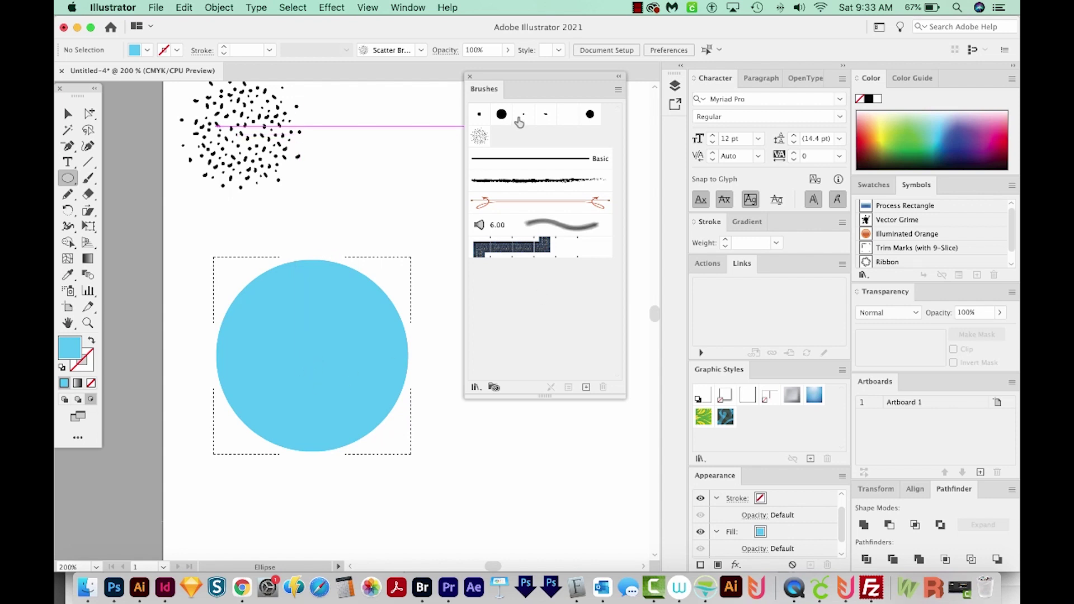
click(479, 140)
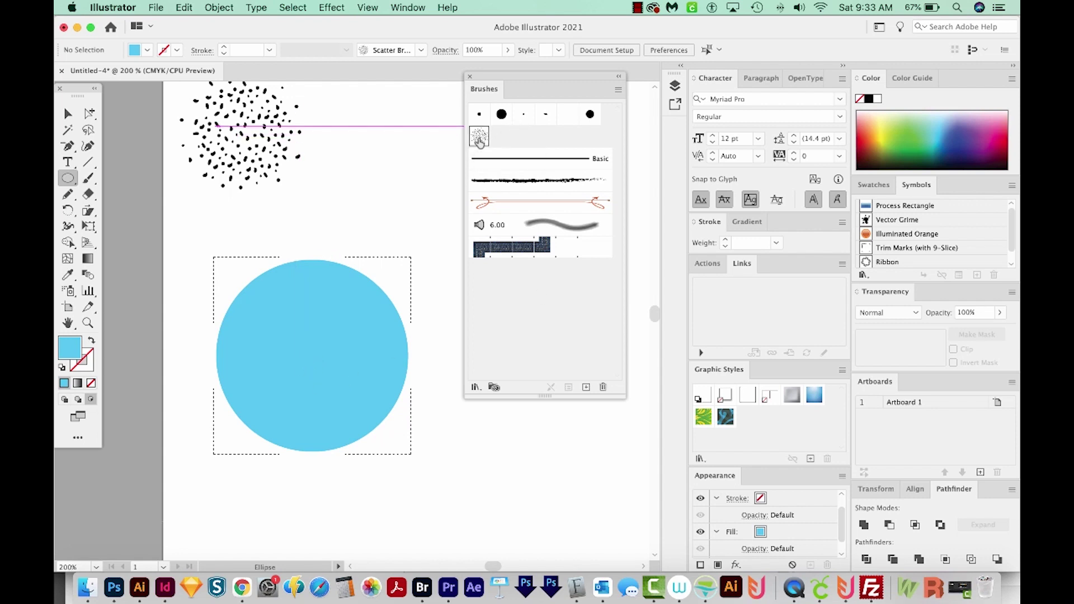
double_click(82, 364)
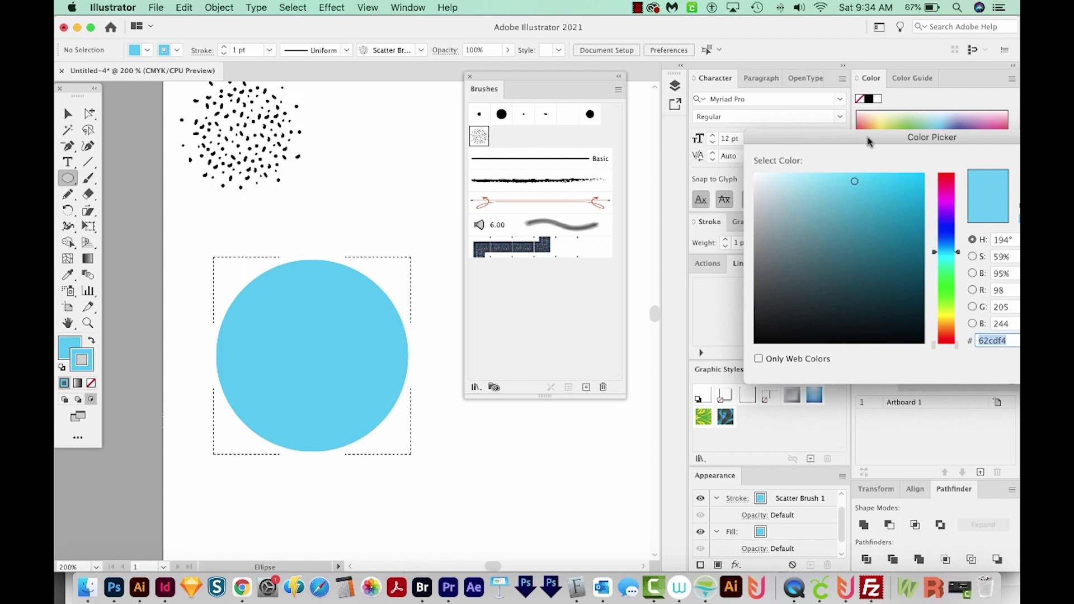
drag(869, 141, 834, 135)
click(849, 225)
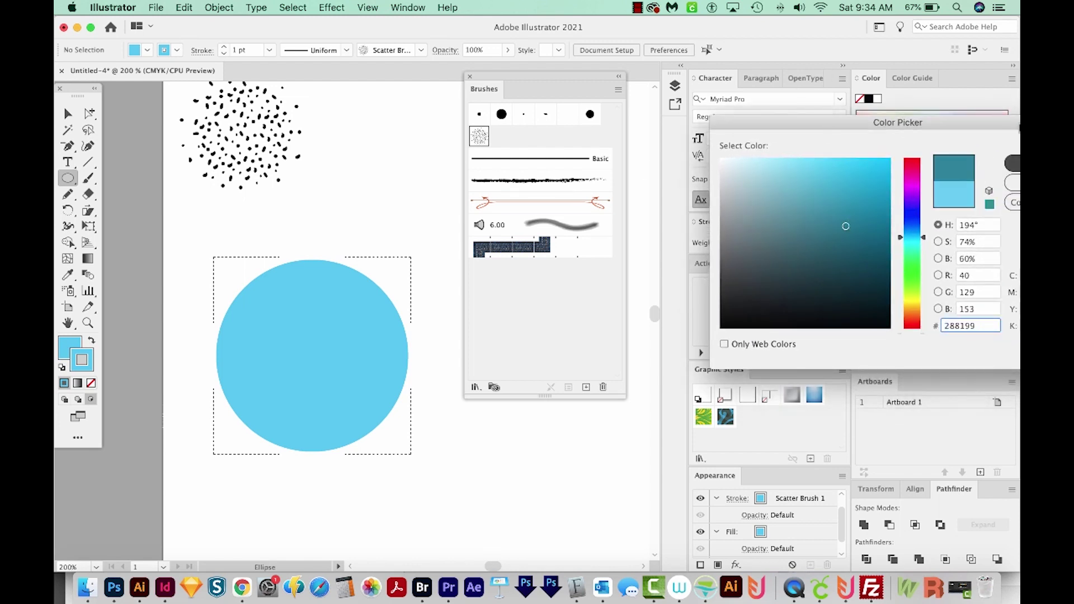
drag(926, 126, 852, 110)
click(946, 144)
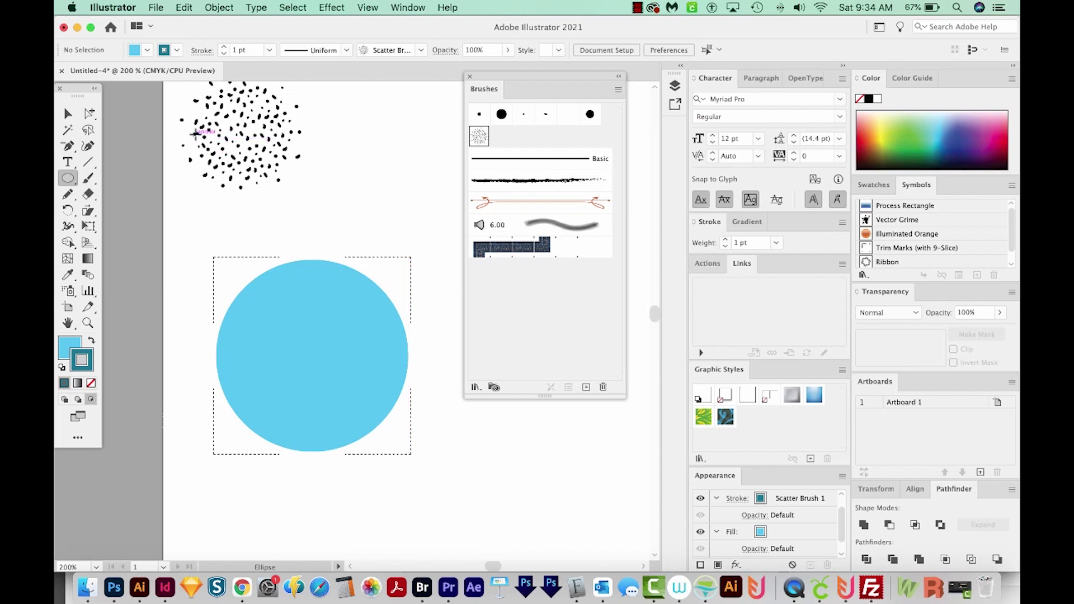
- Draw a curved Pencil stroke inside the circle along its right edge, down to the bottom, and keep it selected
key(n)
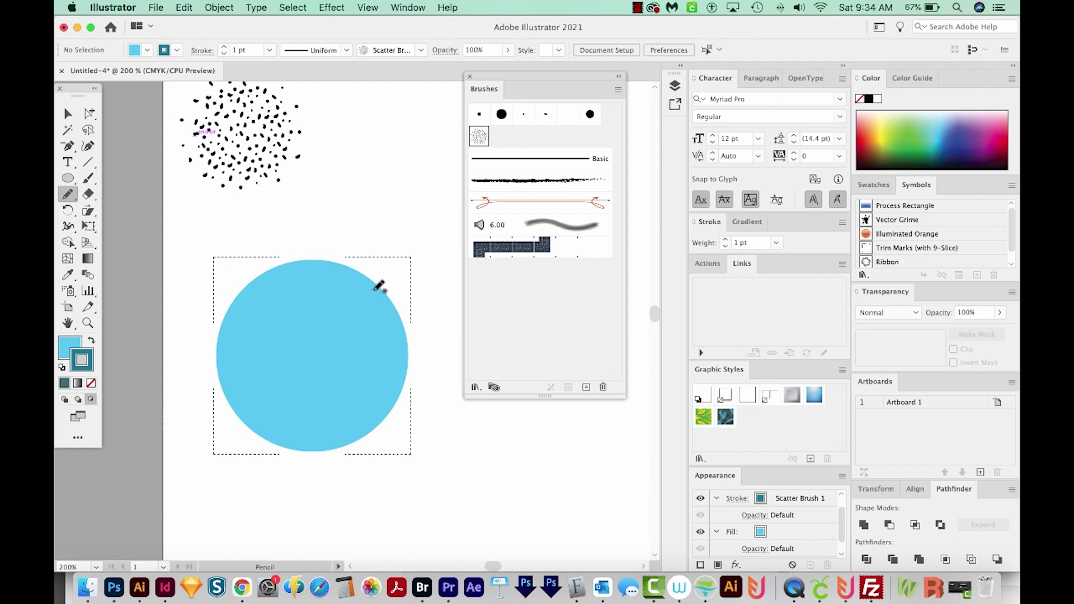
mouse_move(375, 291)
mouse_down()
mouse_move(393, 359)
mouse_move(378, 397)
mouse_move(336, 439)
mouse_move(305, 447)
mouse_up()
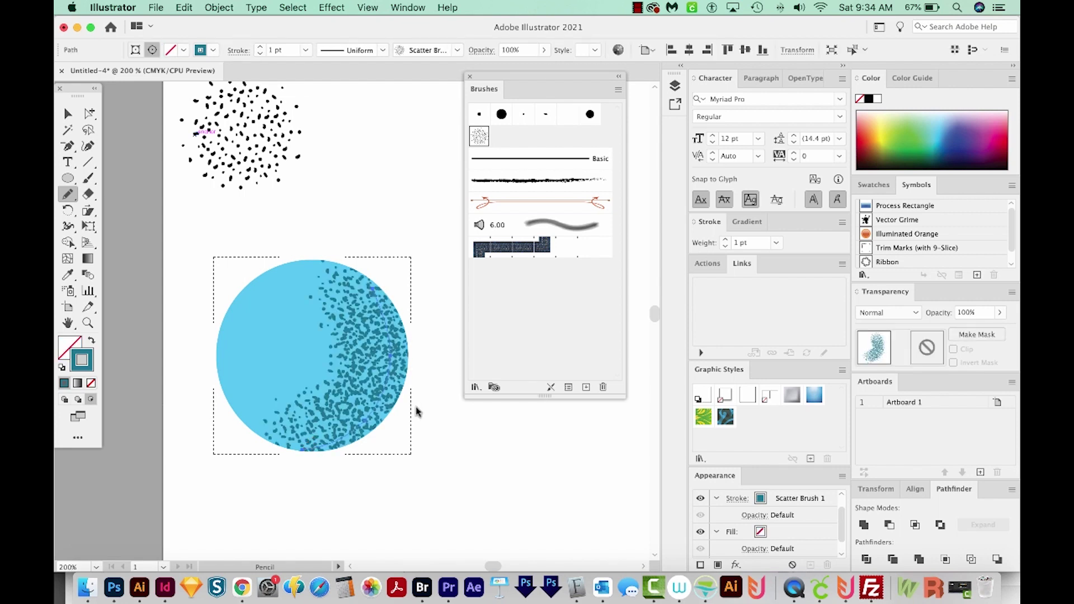
key(v)
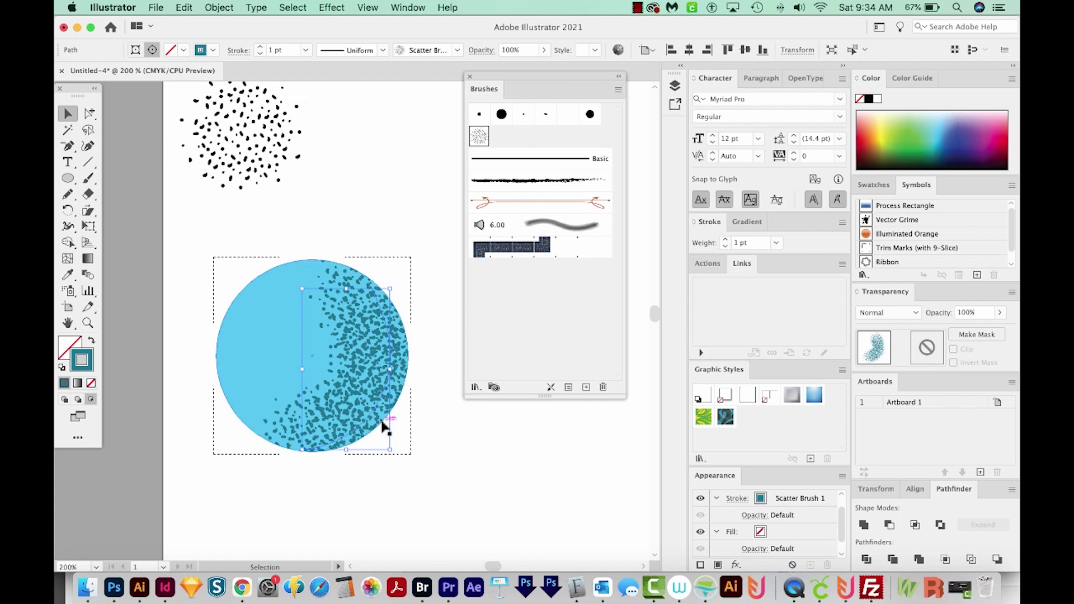
- Try stroke weights of 0.25 pt and 0.3 pt on the shading path and enlarge the path slightly from its upper-right corner
click(283, 50)
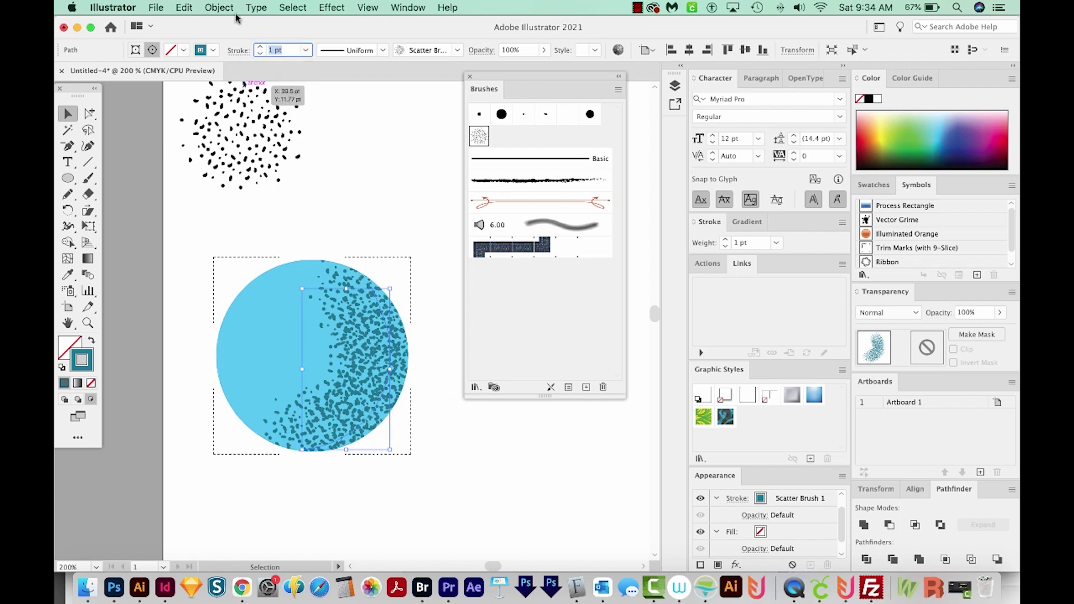
key(BackSpace)
key(Tab)
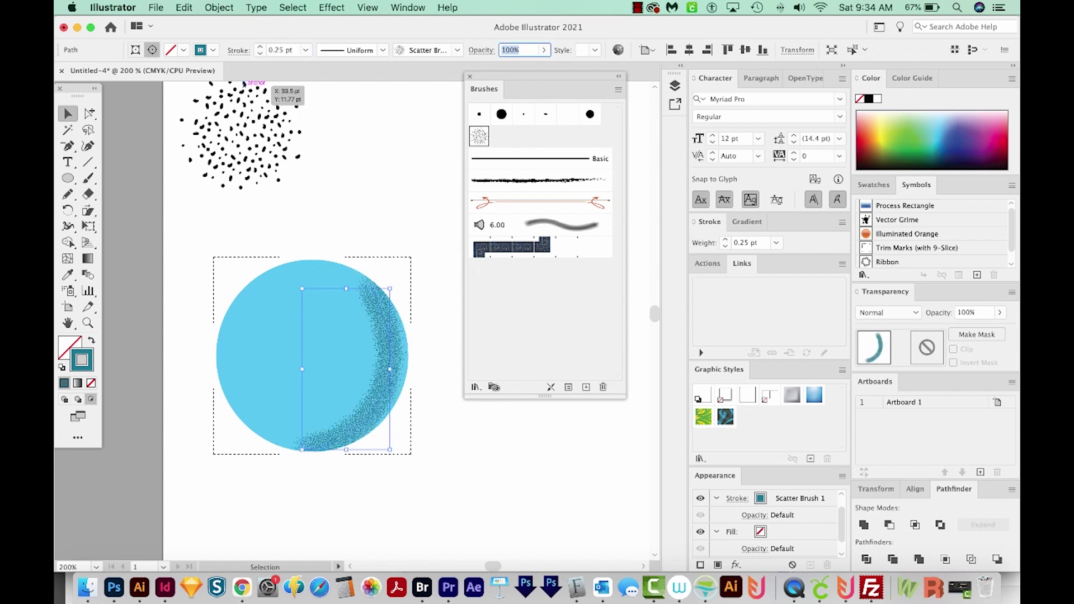
key(shift+Tab)
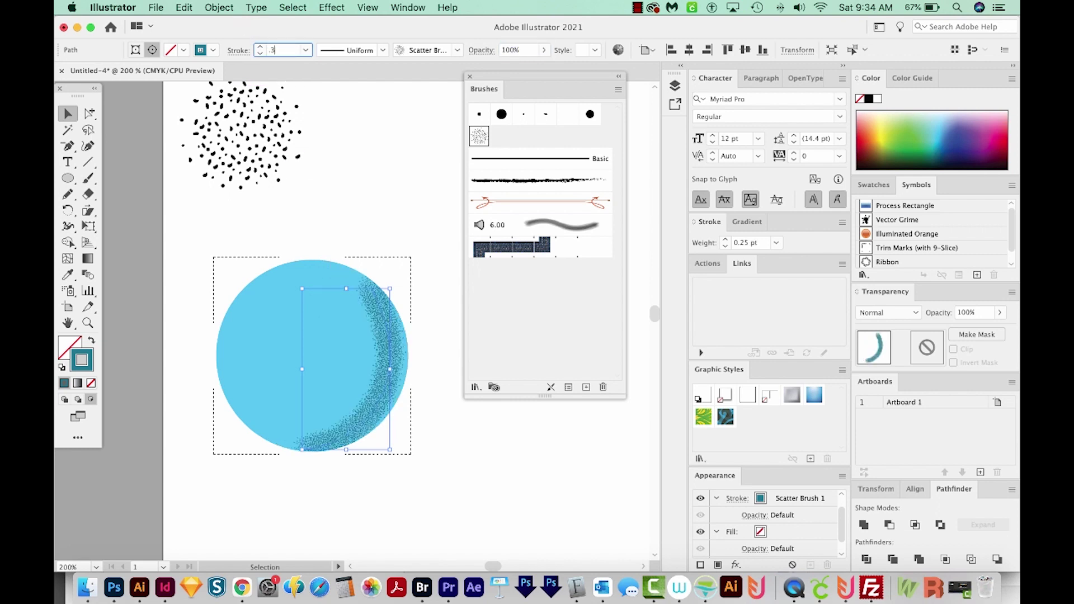
drag(391, 289, 393, 282)
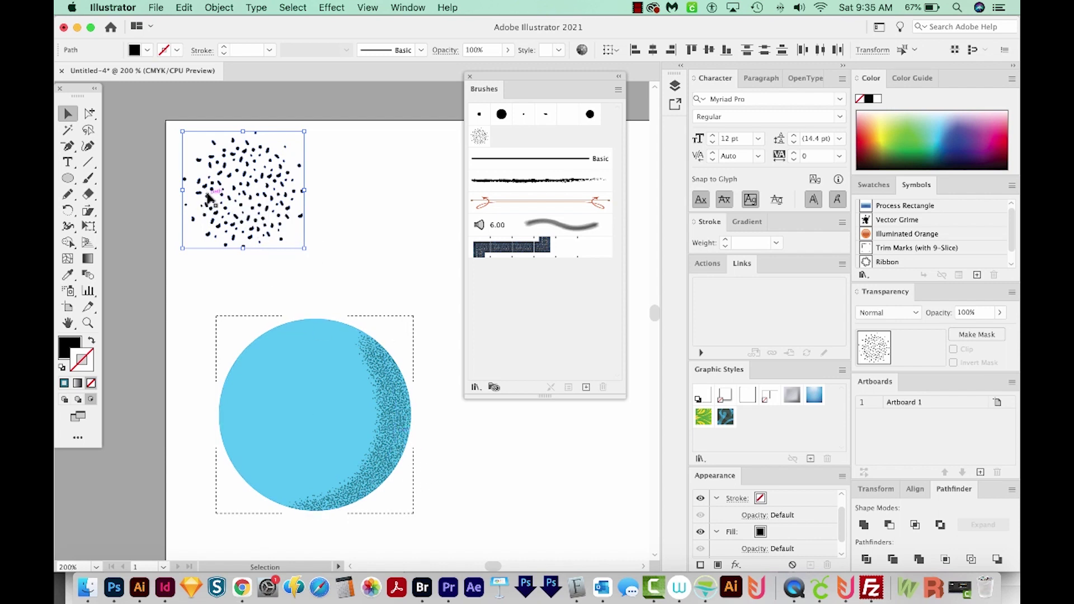
- Scale the black spot cluster above the circle uniformly to 33%
key(s)
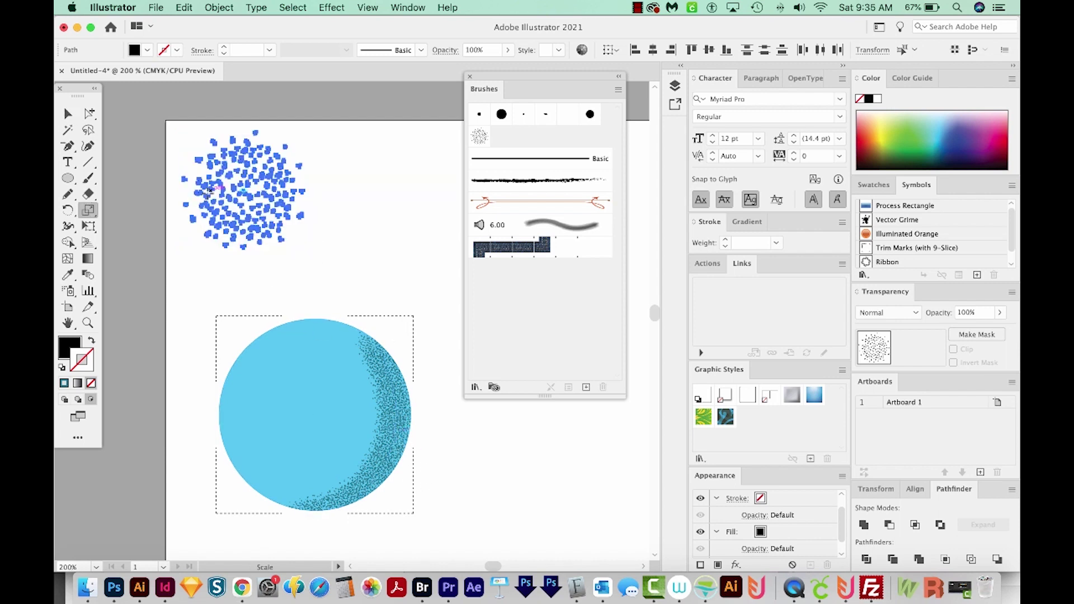
alt+click(210, 196)
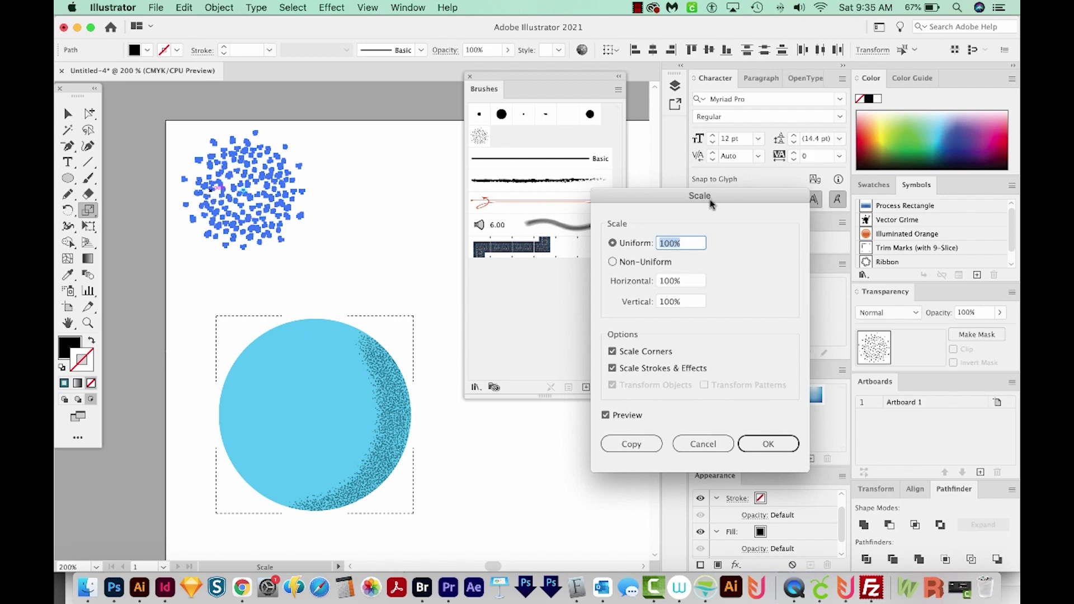
drag(710, 204, 507, 104)
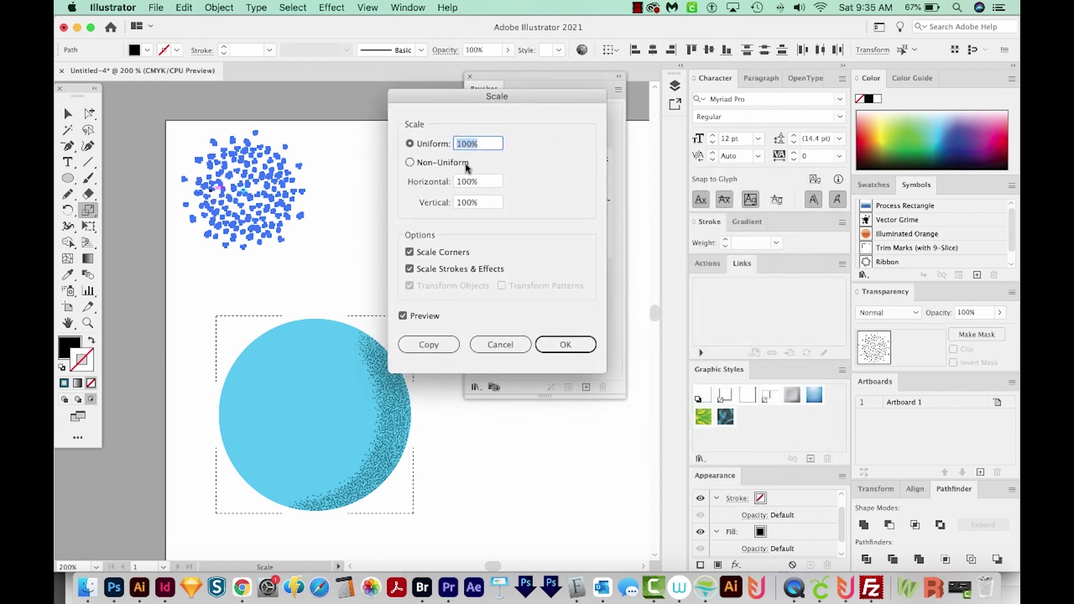
text(33)
click(575, 346)
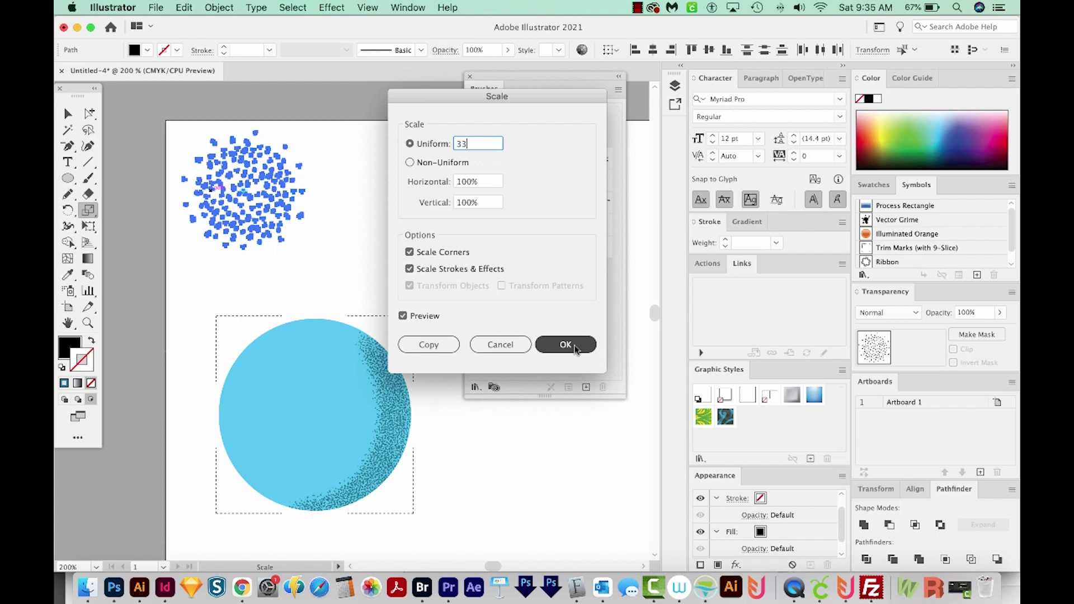
- Replace the scatter brush's artwork with the reduced spot cluster, keeping its options and applying the change to existing strokes
key(v)
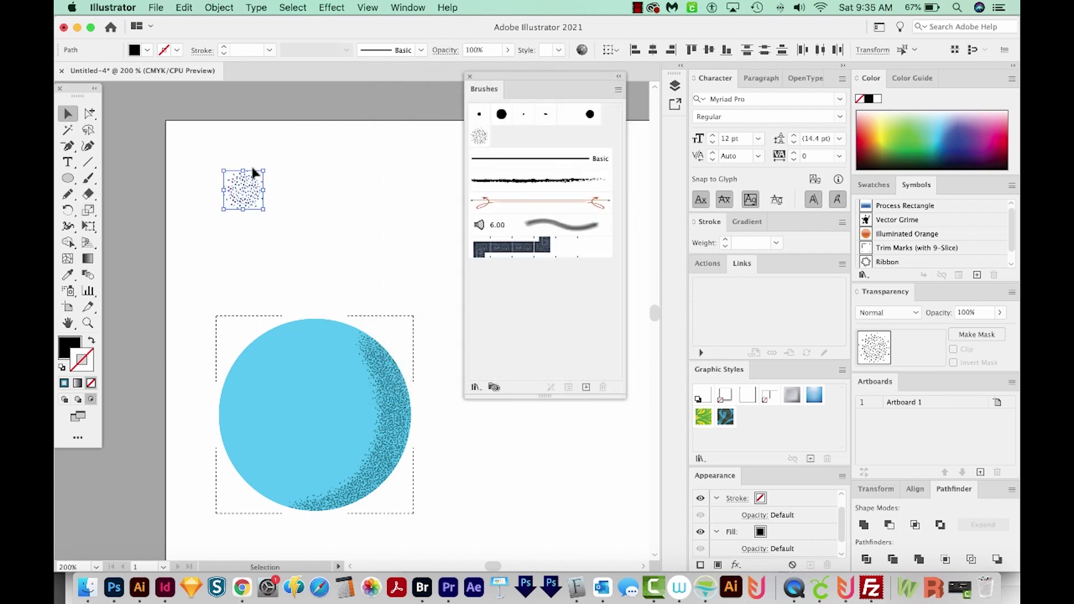
mouse_move(222, 194)
mouse_down()
mouse_move(336, 196)
mouse_move(531, 246)
mouse_move(494, 305)
mouse_move(479, 138)
mouse_up()
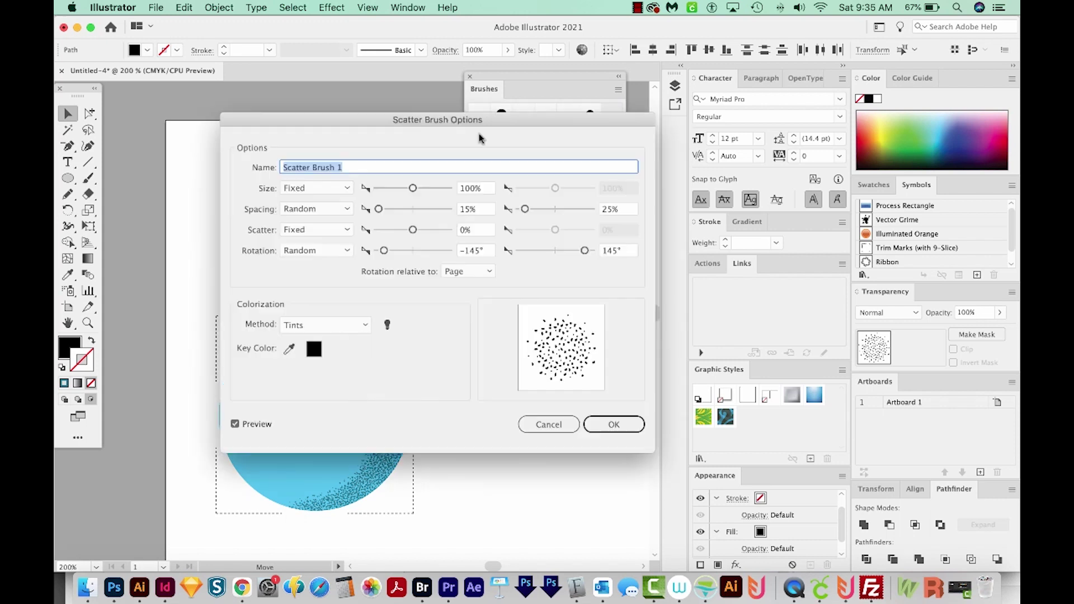
click(621, 427)
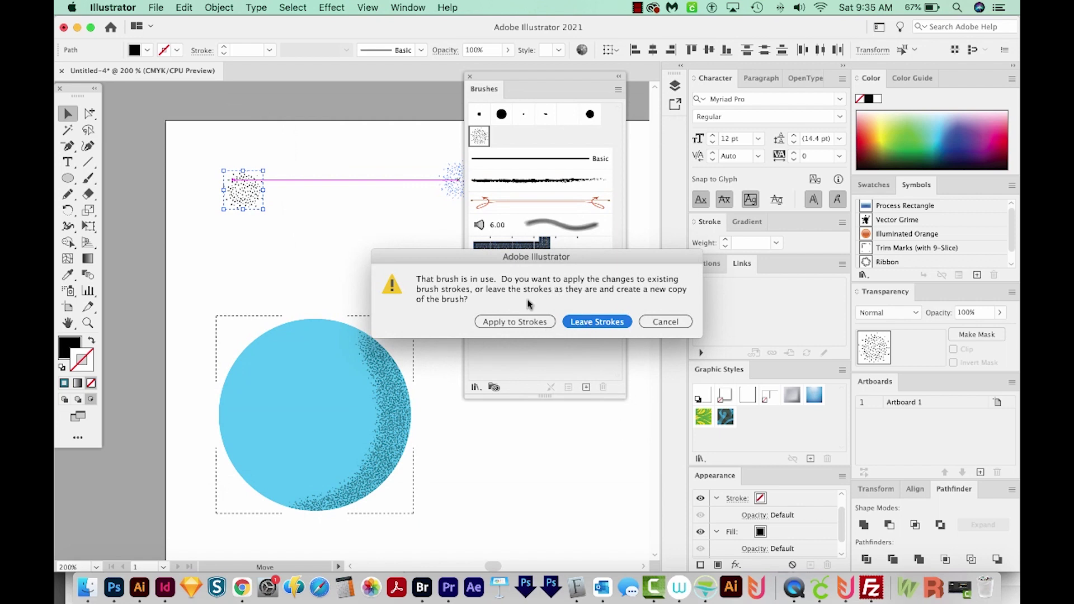
click(515, 322)
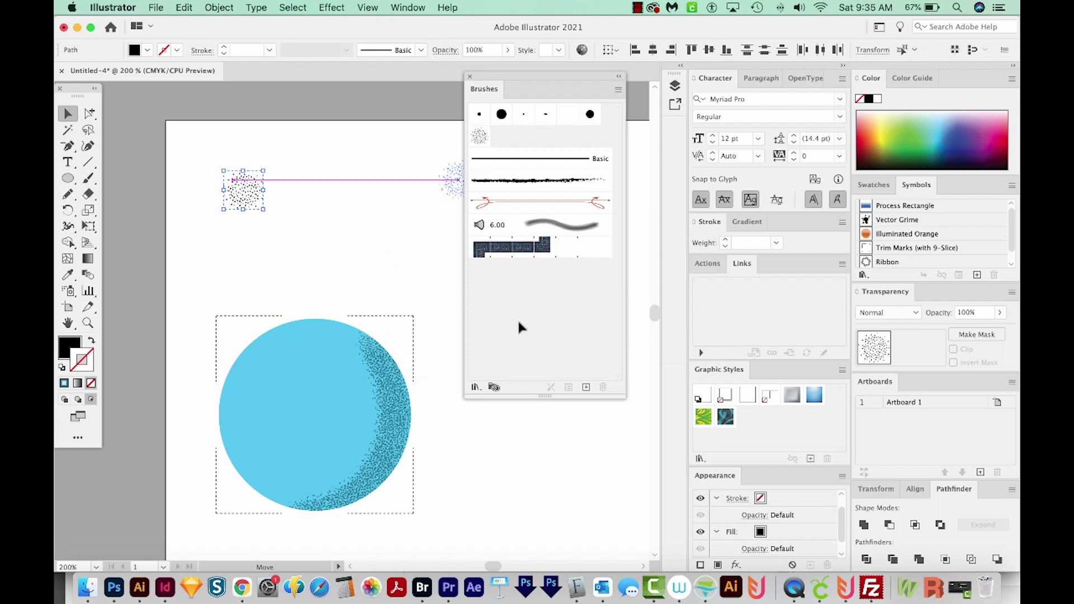
- Set the stroke weight of the shading path inside the circle to 1 pt and deselect it
click(396, 432)
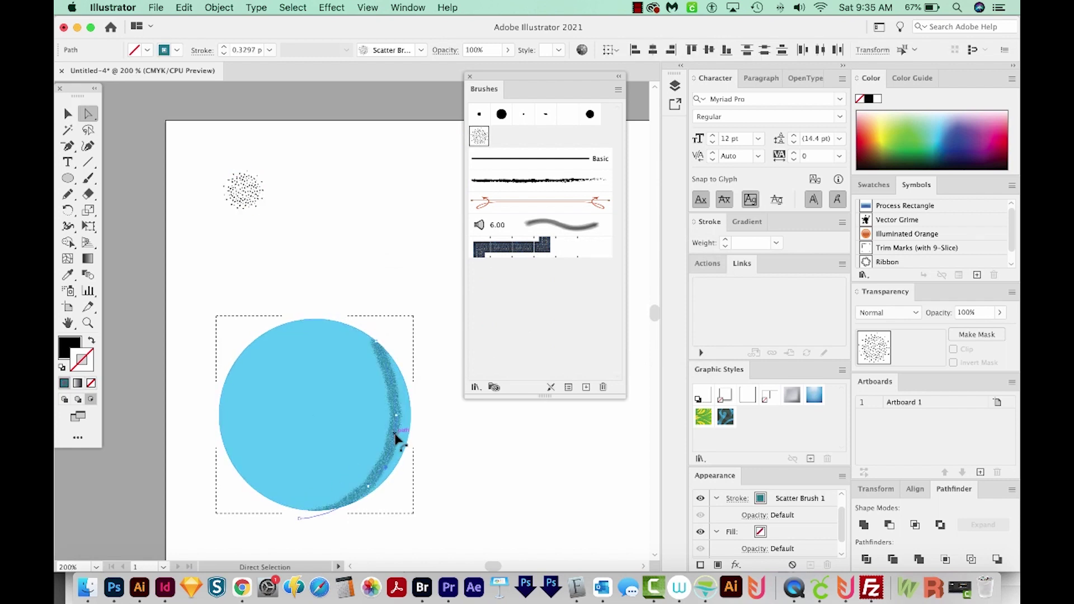
key(a)
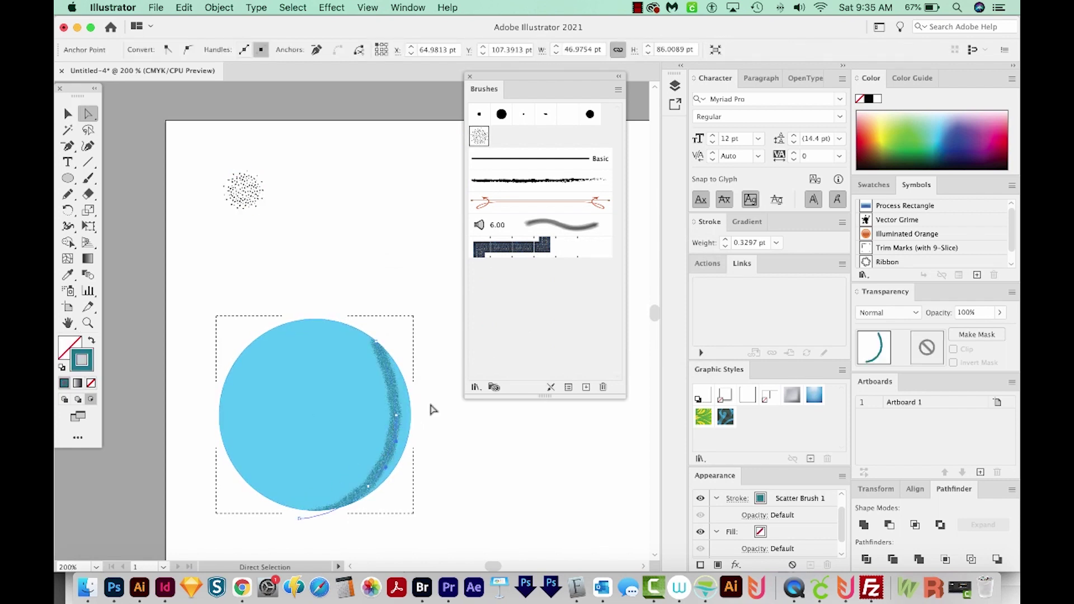
triple_click(748, 242)
text(1)
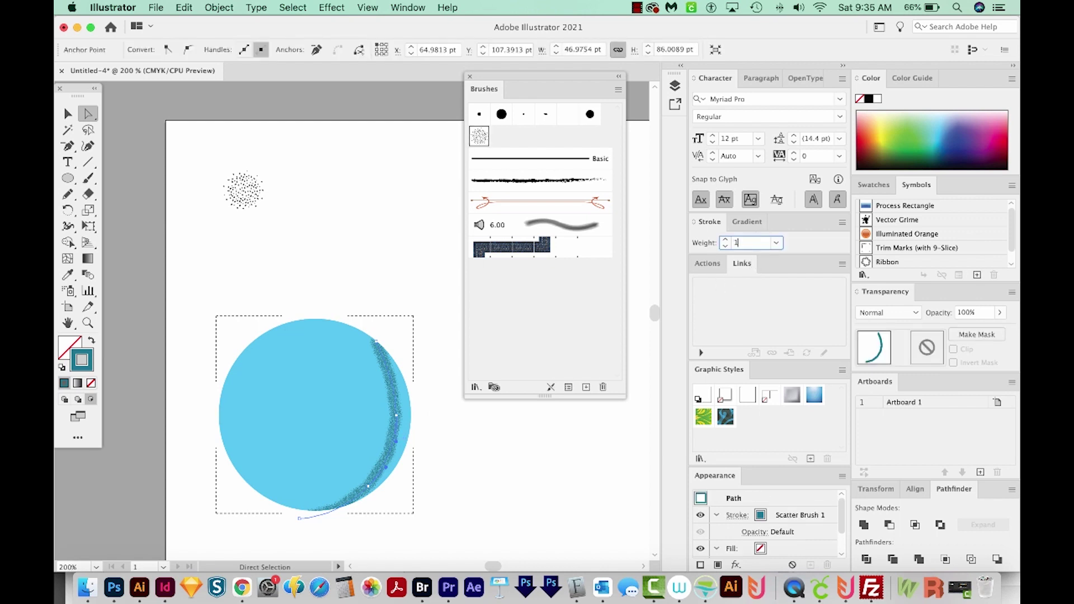
key(Return)
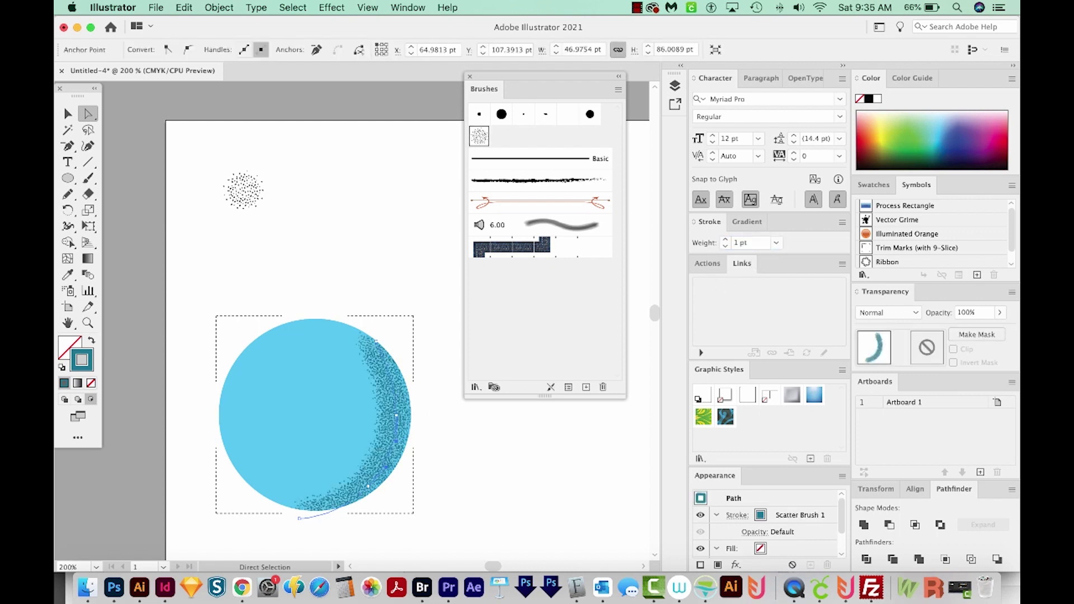
click(481, 482)
- Examine the stippled shading along the circle's right edge up close
key(z)
drag(294, 332, 408, 434)
key(space)
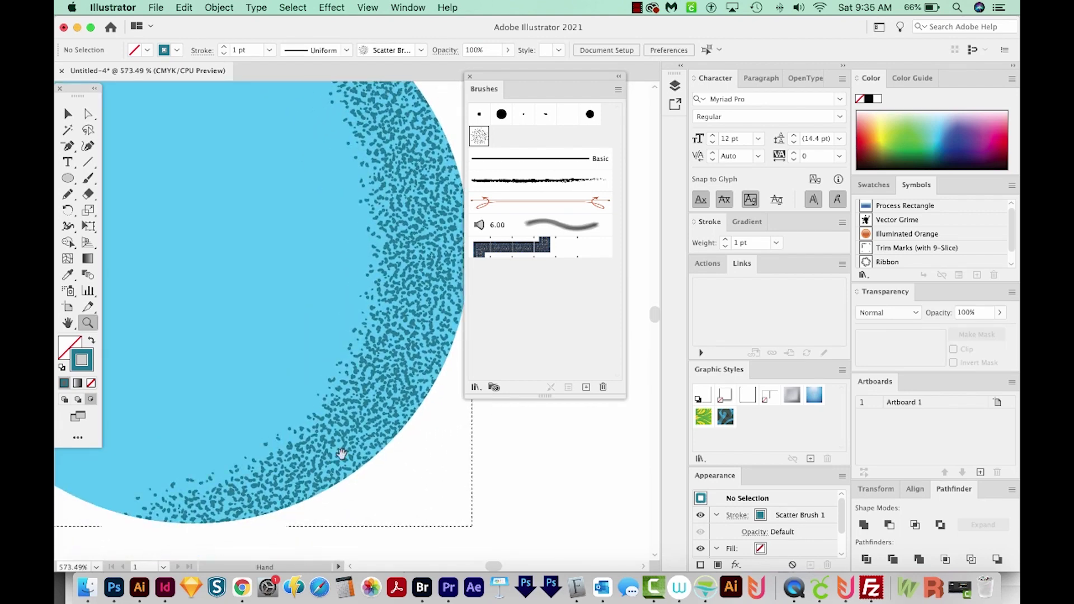
drag(342, 453, 333, 474)
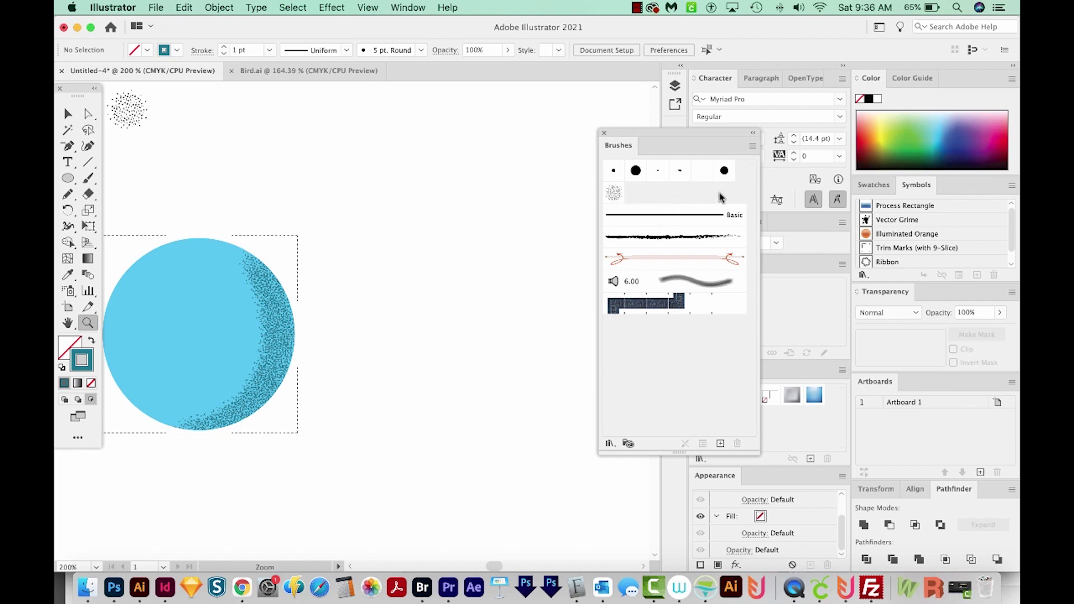
- Select all unused brushes in the document and delete them, confirming the deletion
click(752, 148)
click(752, 148)
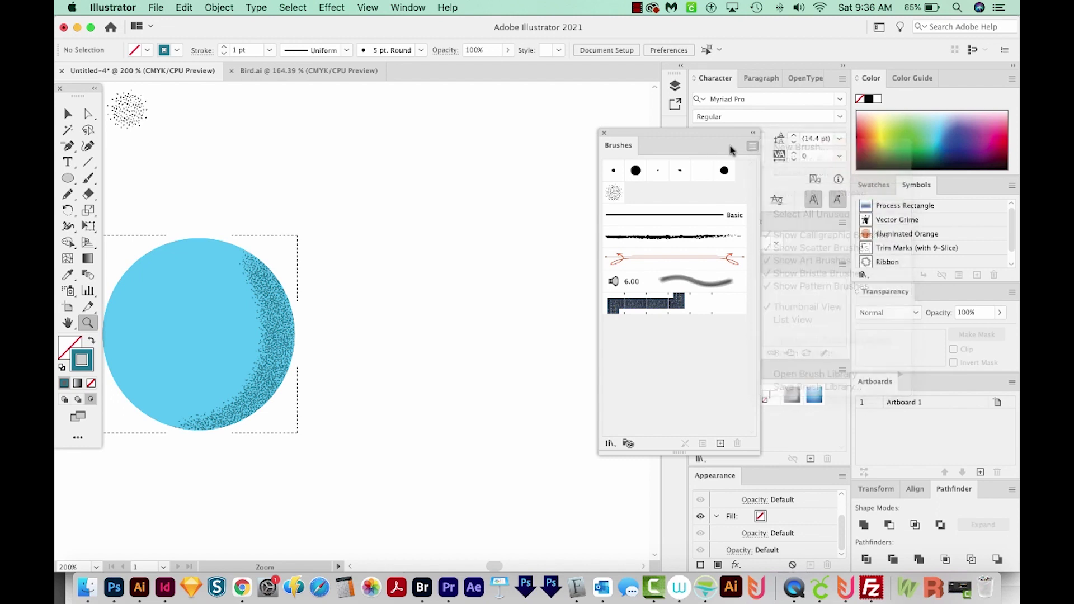
click(752, 148)
click(794, 213)
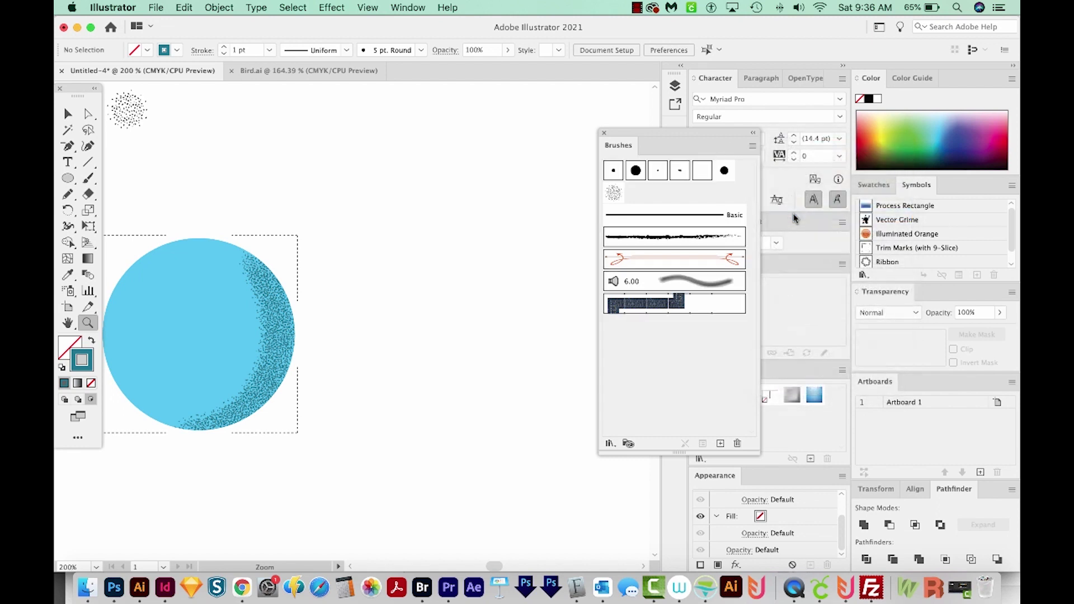
click(739, 443)
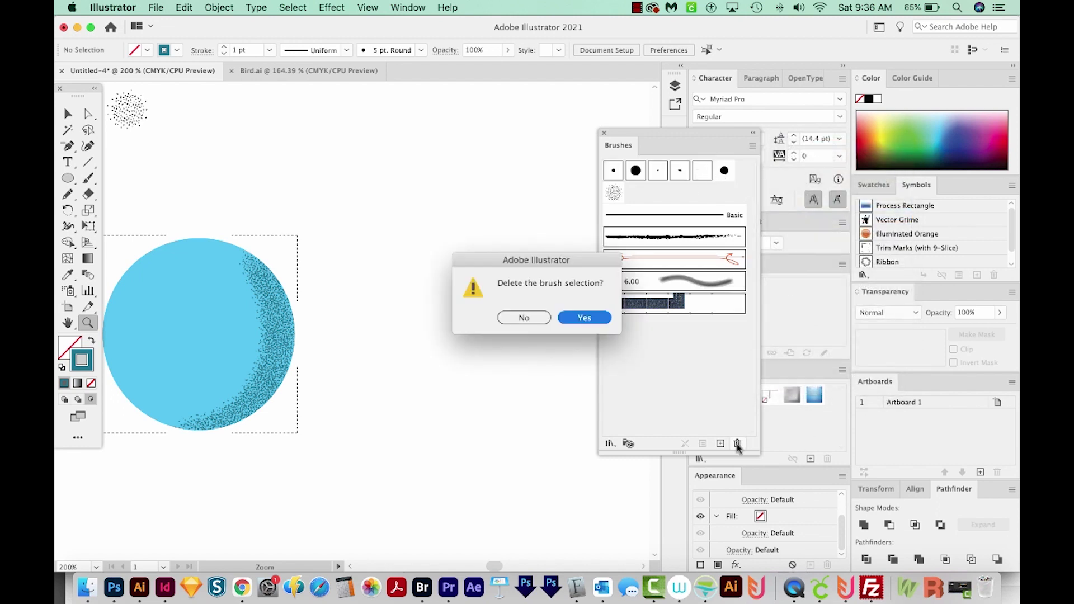
click(590, 314)
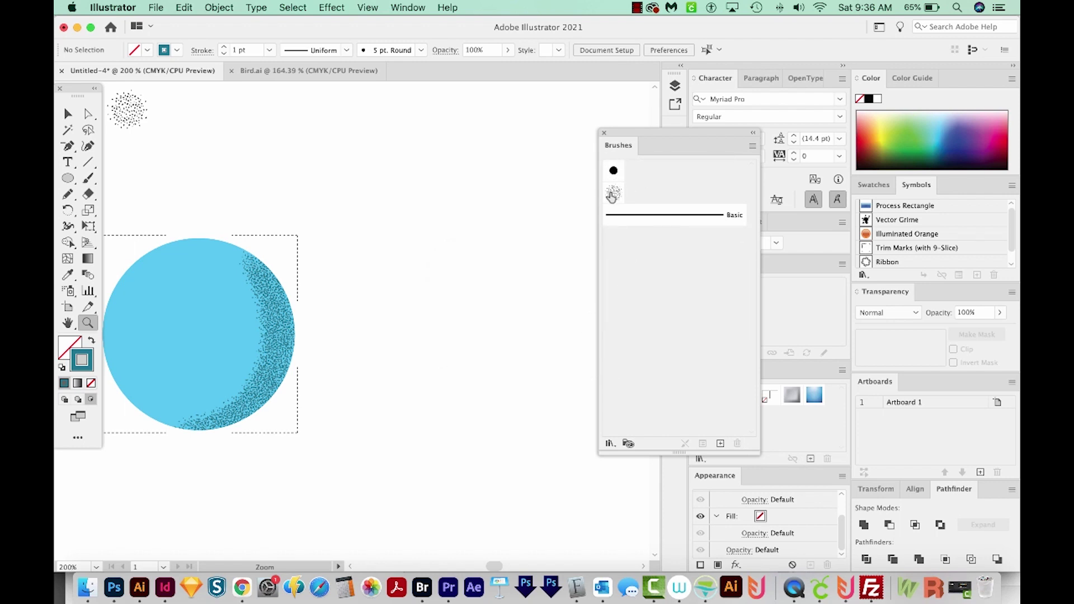
- Save the remaining brushes as a brush library named Stipple in the Brushes folder
click(752, 147)
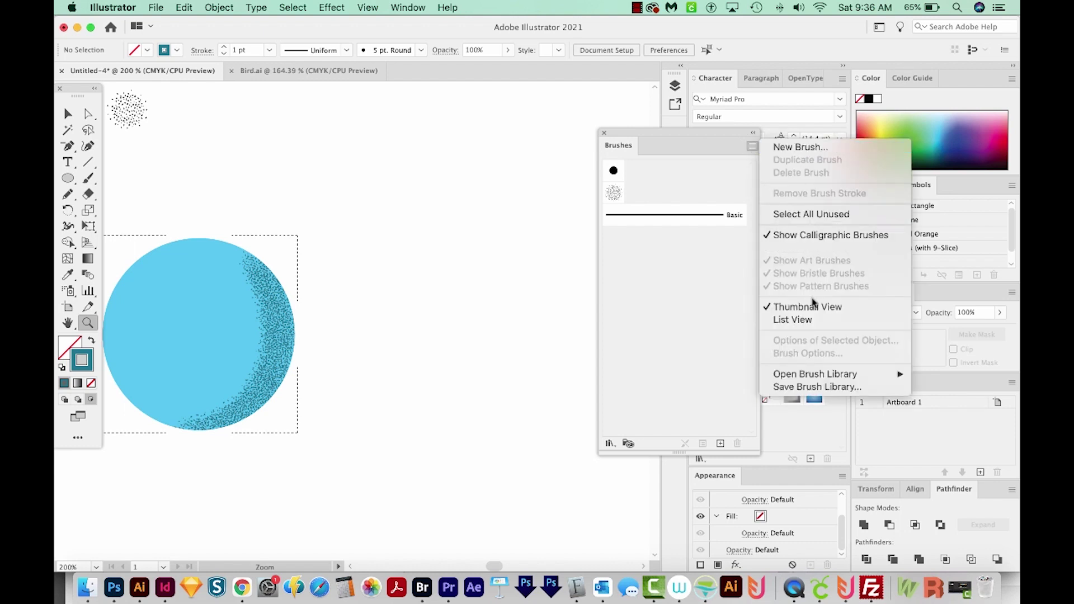
click(838, 387)
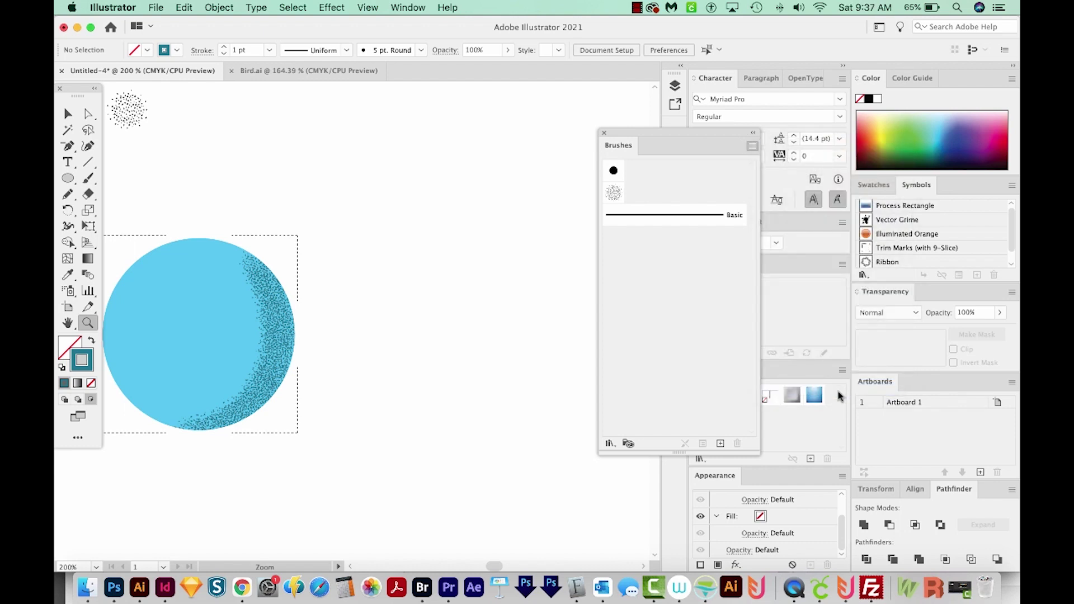
text(Stipple)
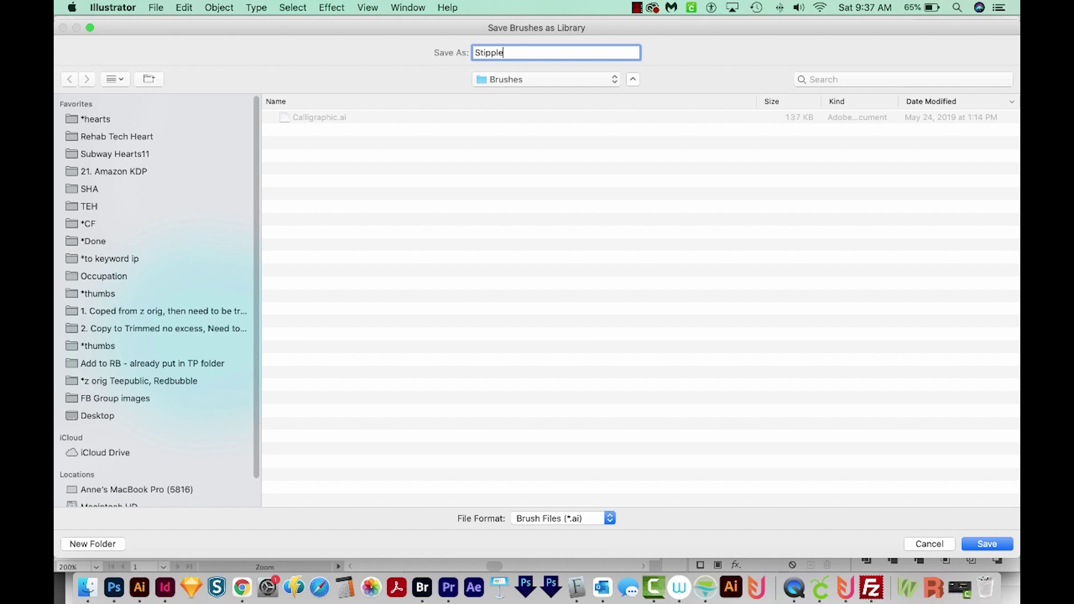
key(Return)
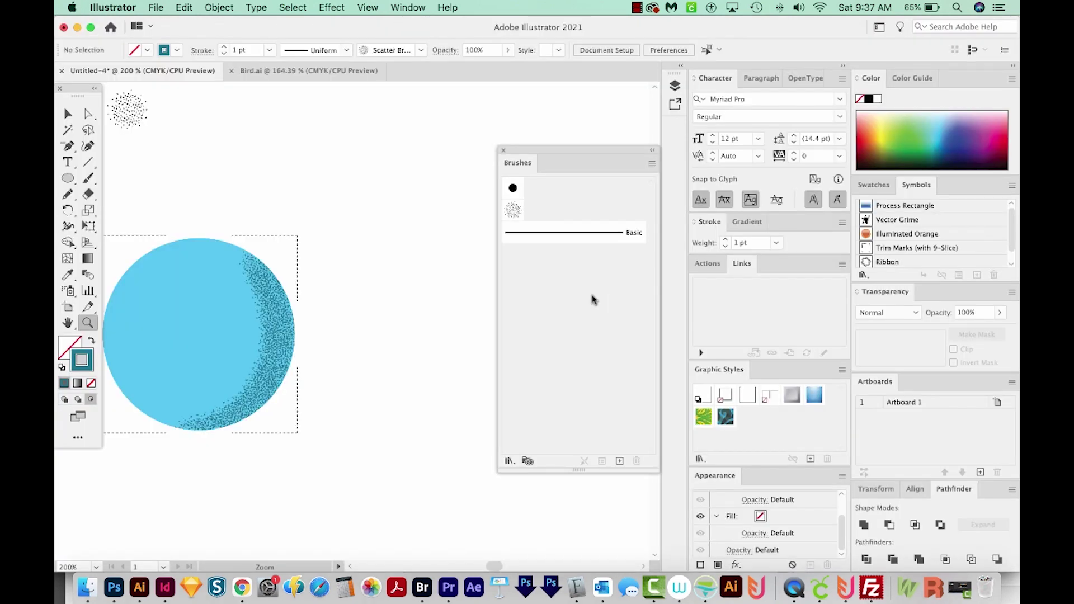
- Open the user-defined Stipple brush library
drag(379, 458, 438, 432)
click(652, 163)
click(638, 169)
click(651, 164)
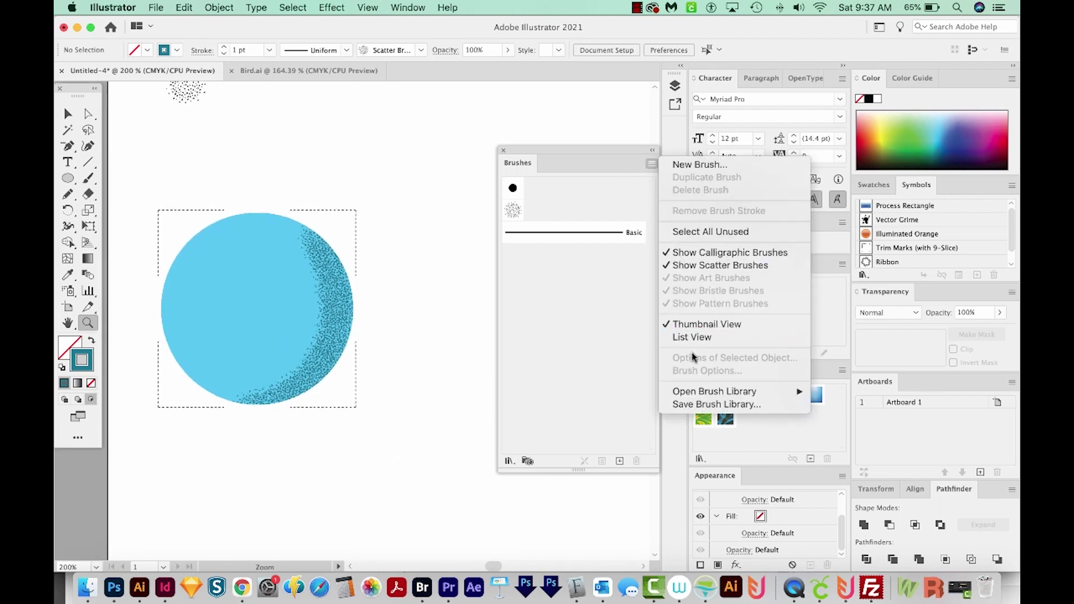
mouse_move(730, 391)
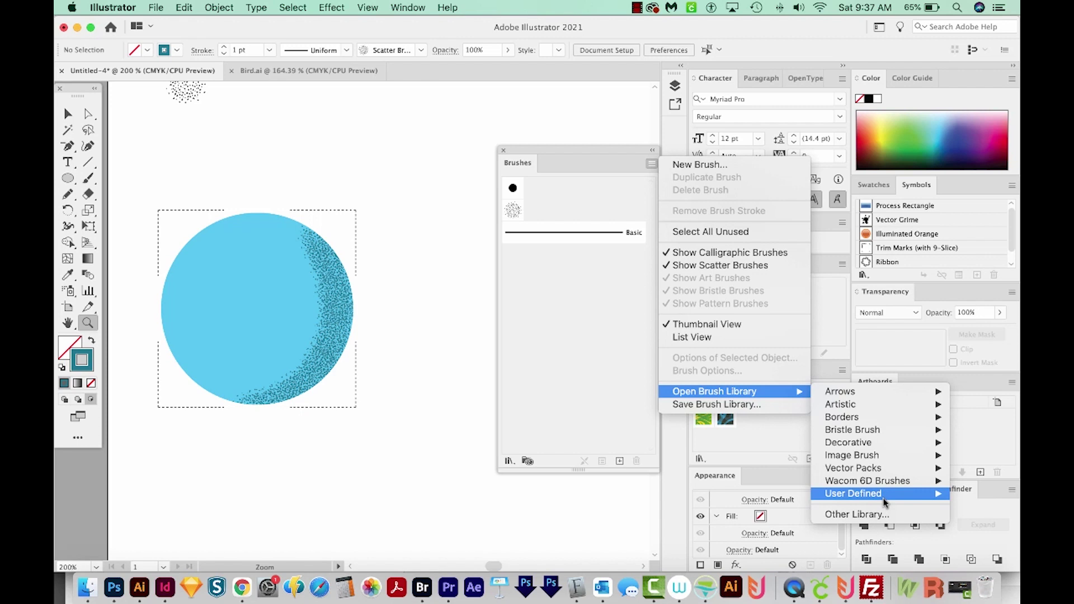
mouse_move(885, 495)
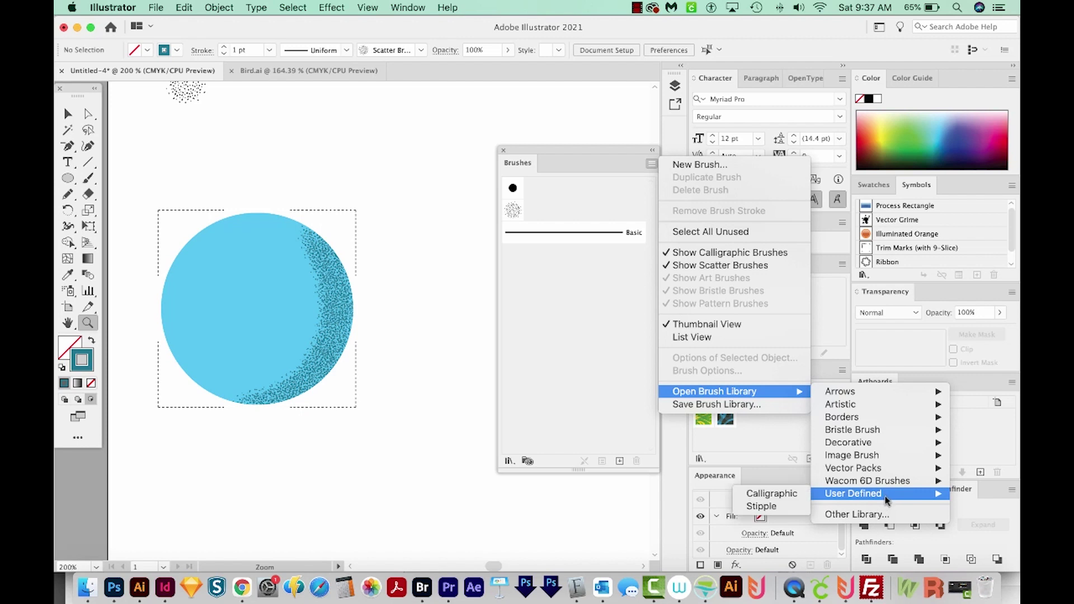
click(764, 507)
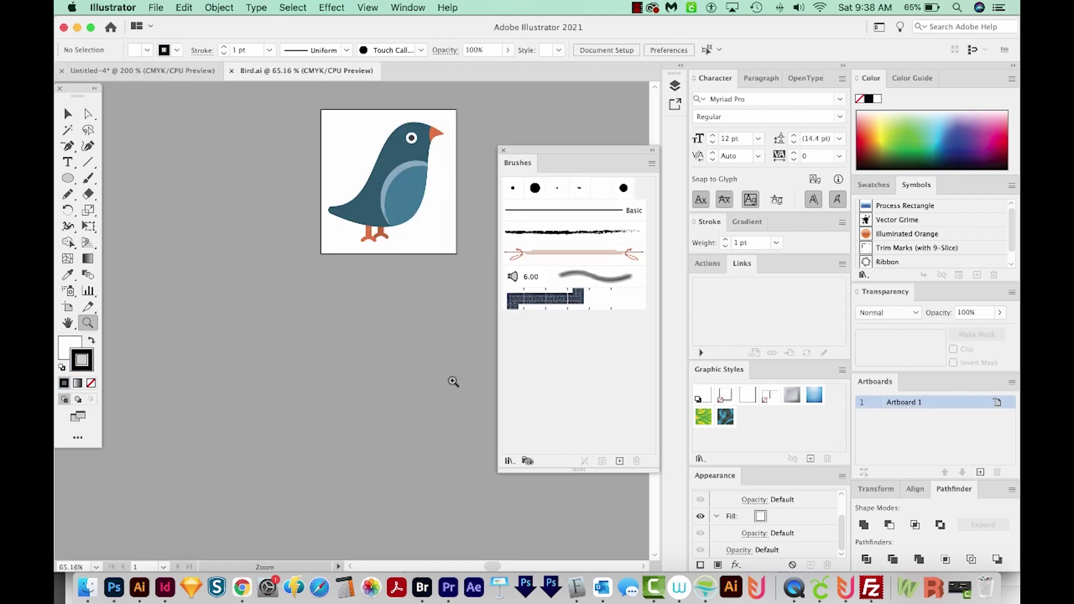
- Copy the whole bird from Bird.ai and switch back to the Untitled-4 document with the shaded circle
key(v)
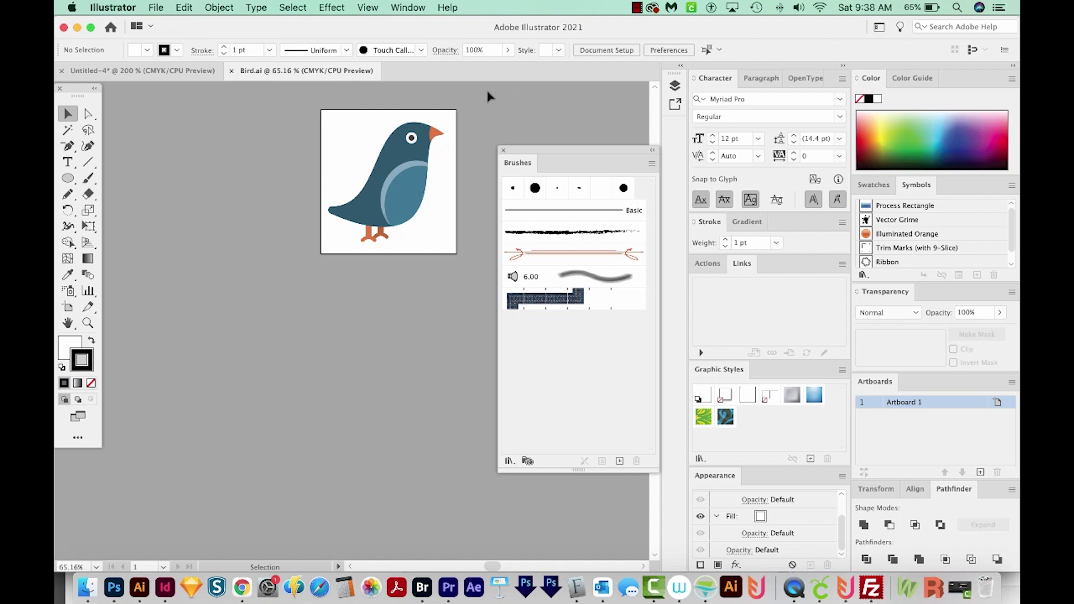
key(super+a)
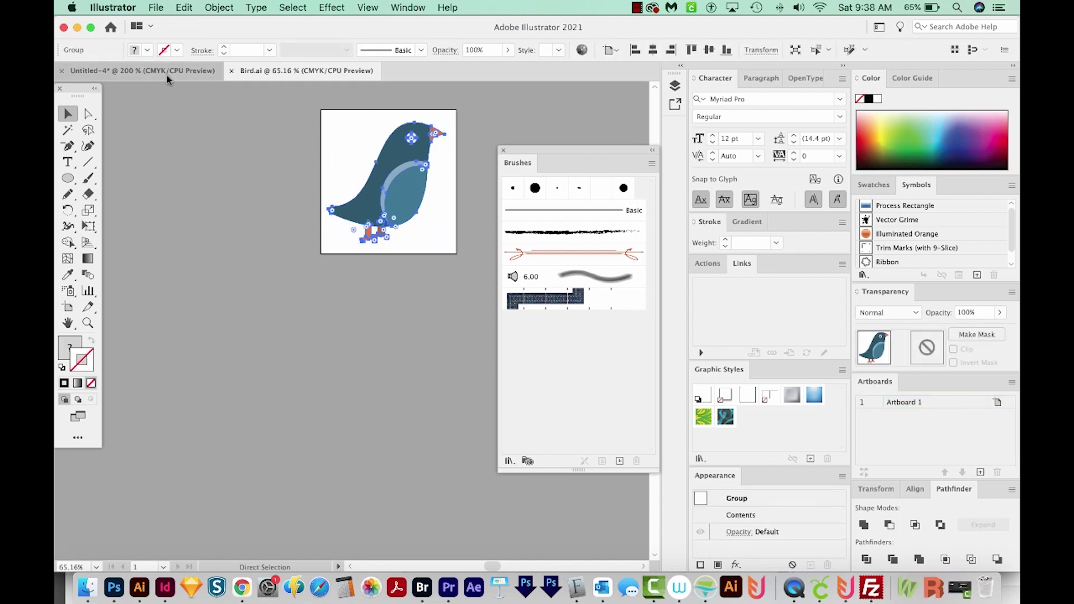
click(167, 72)
key(super+v)
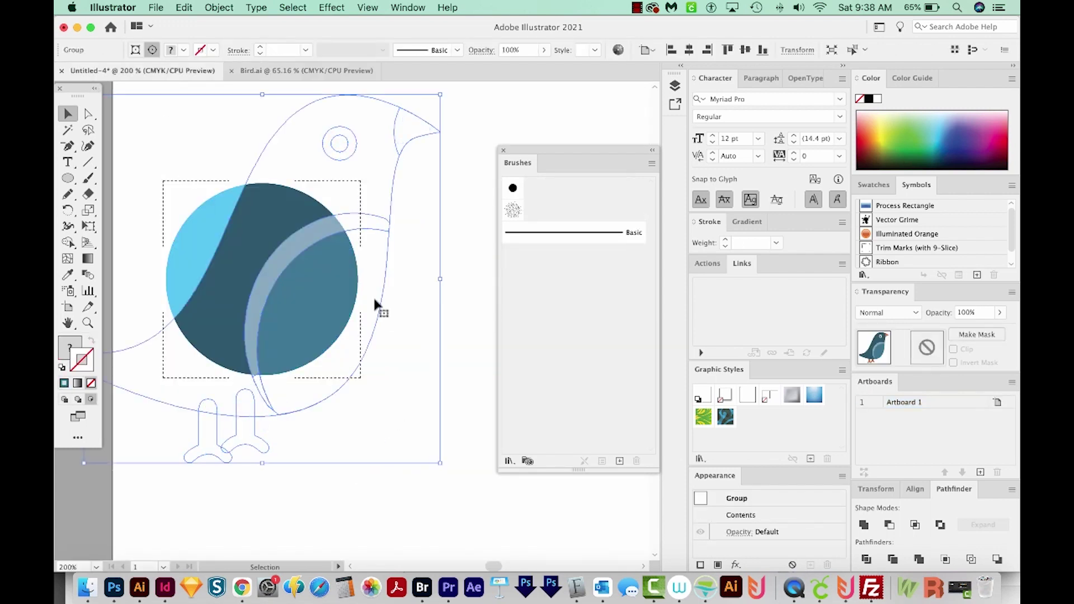
key(super+minus)
key(super+minus)
key(super+minus)
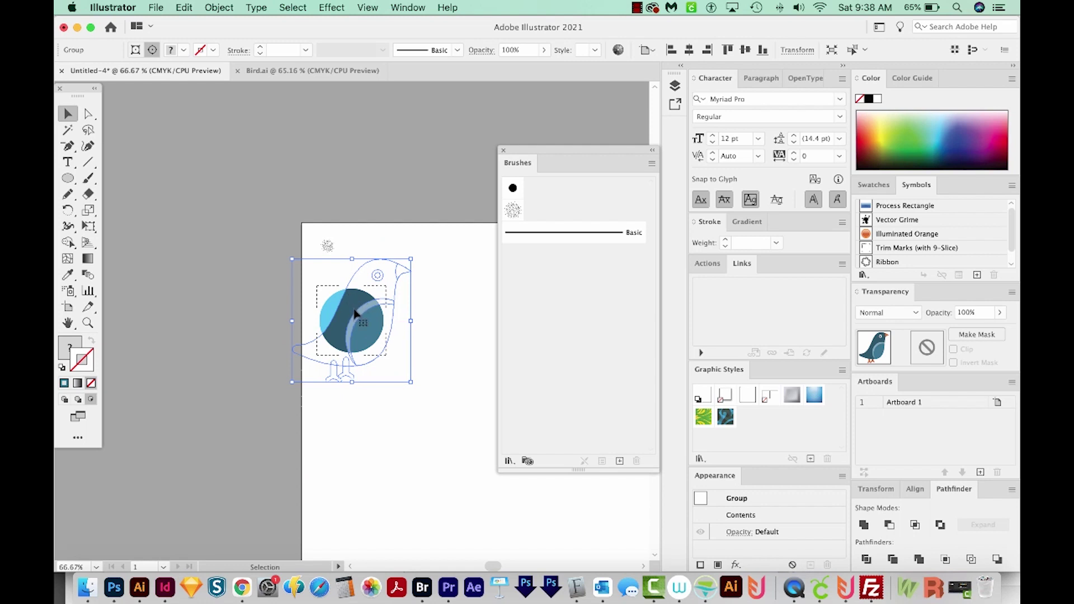
key(Delete)
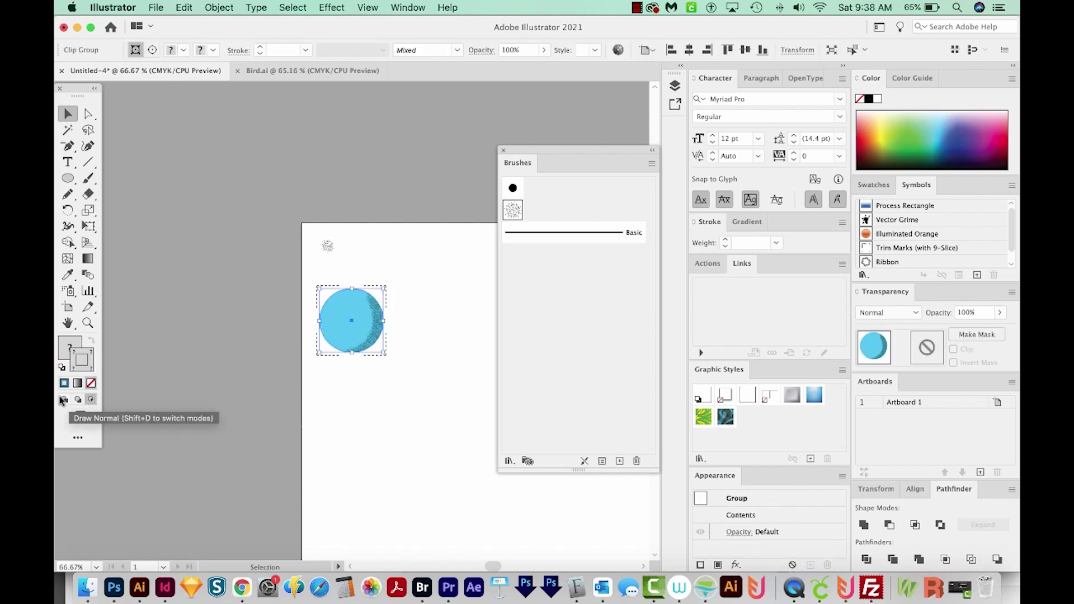
- Return to Draw Normal mode and place the copied bird beside the shaded circle
click(63, 401)
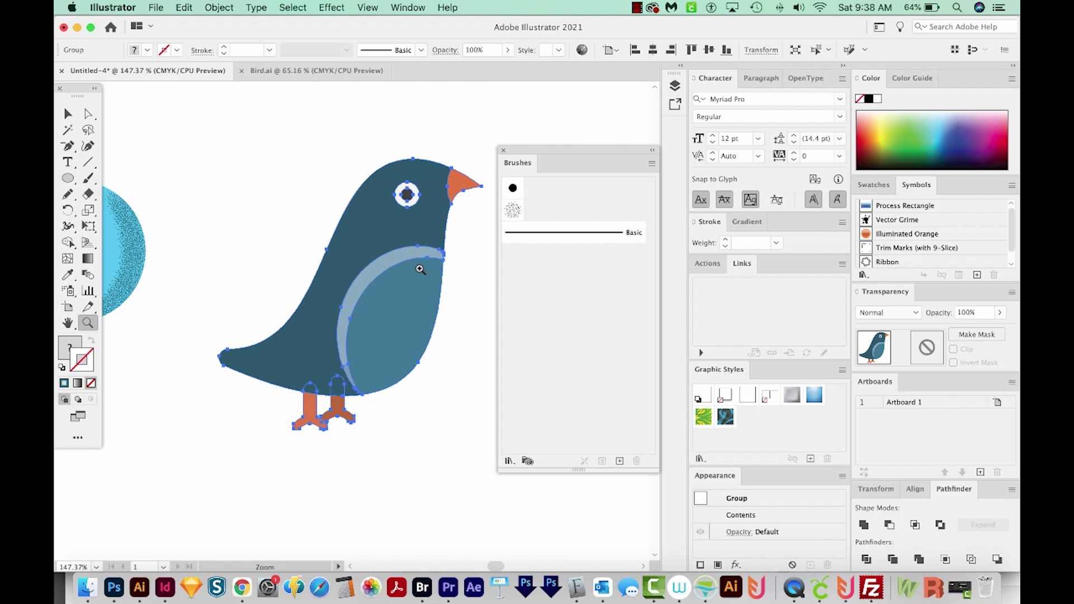
drag(350, 390, 441, 446)
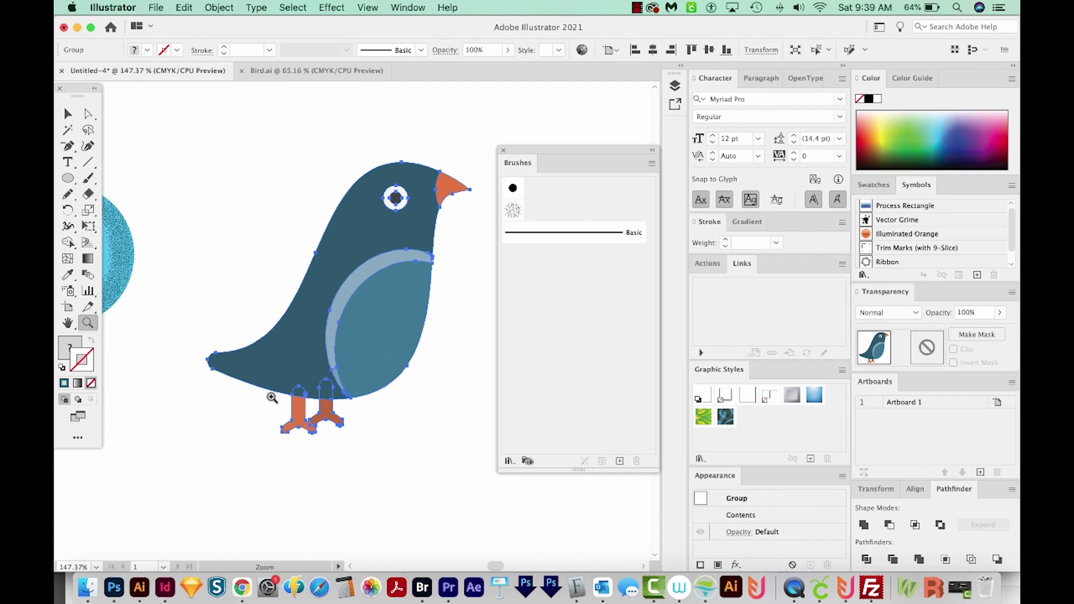
- Paste a copy of the bird directly in front of the original and unite it into a single silhouette
super+click(403, 407)
key(super+f)
click(864, 525)
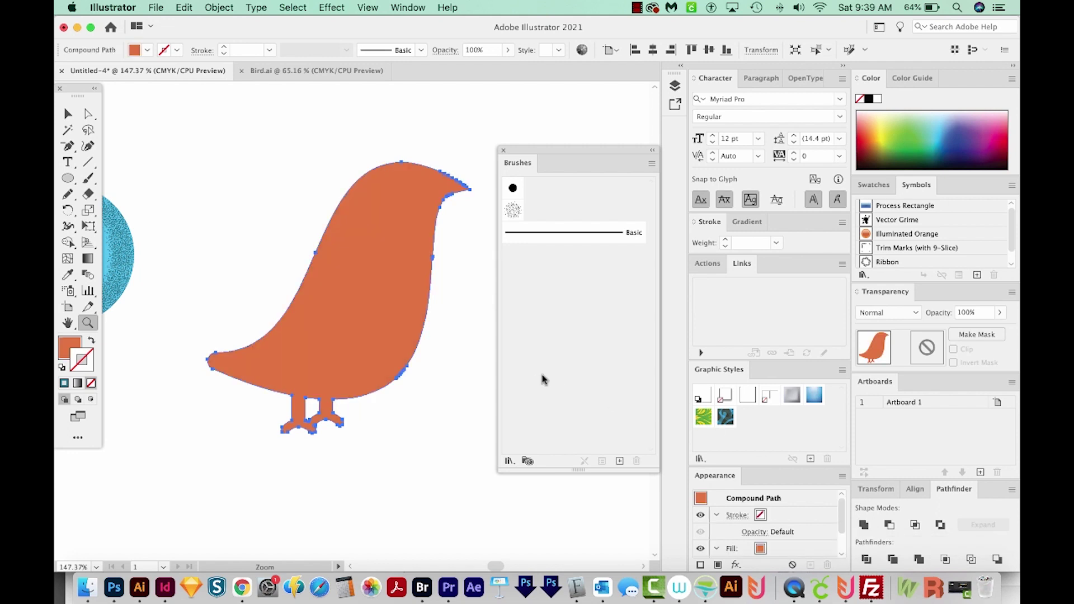
- Remove the united bird silhouette's fill and set the drawing mode to Draw Inside it
key(super+minus)
key(super+minus)
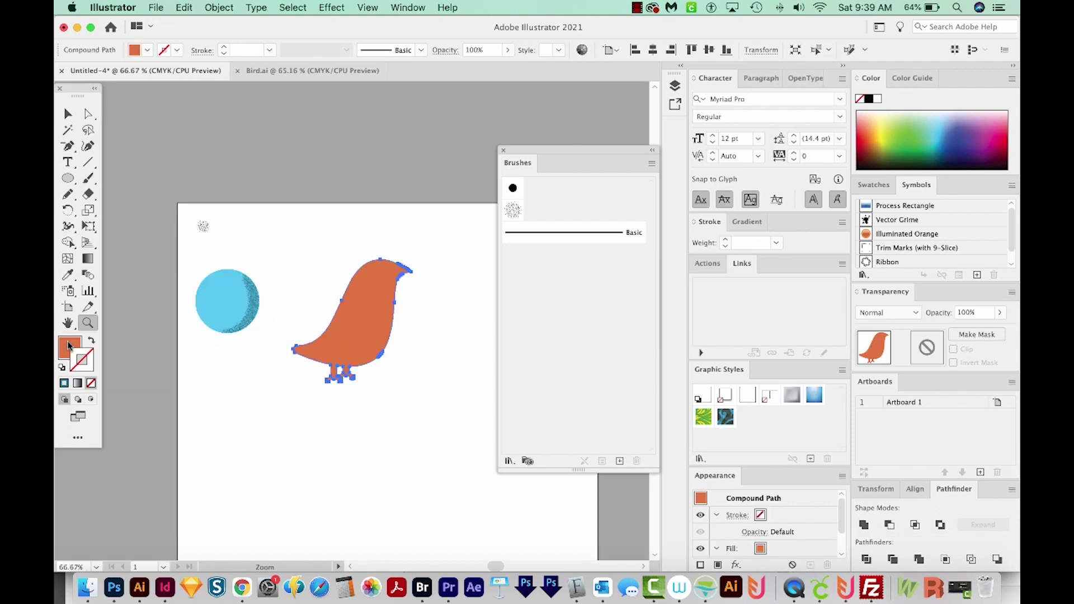
key(slash)
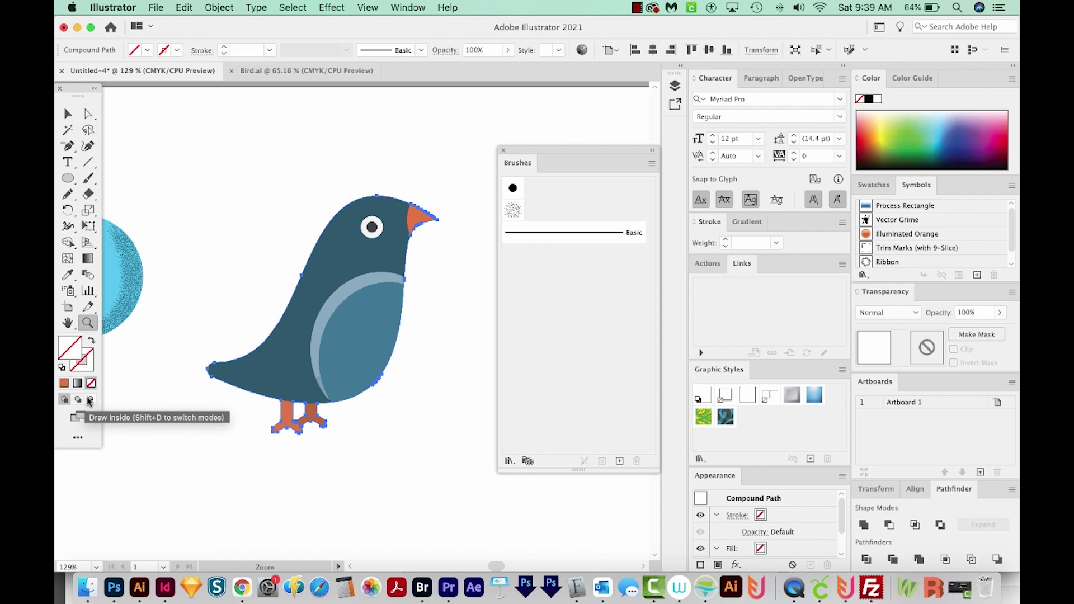
click(92, 400)
- Choose the stipple scatter brush and set the stroke colour to black
click(514, 212)
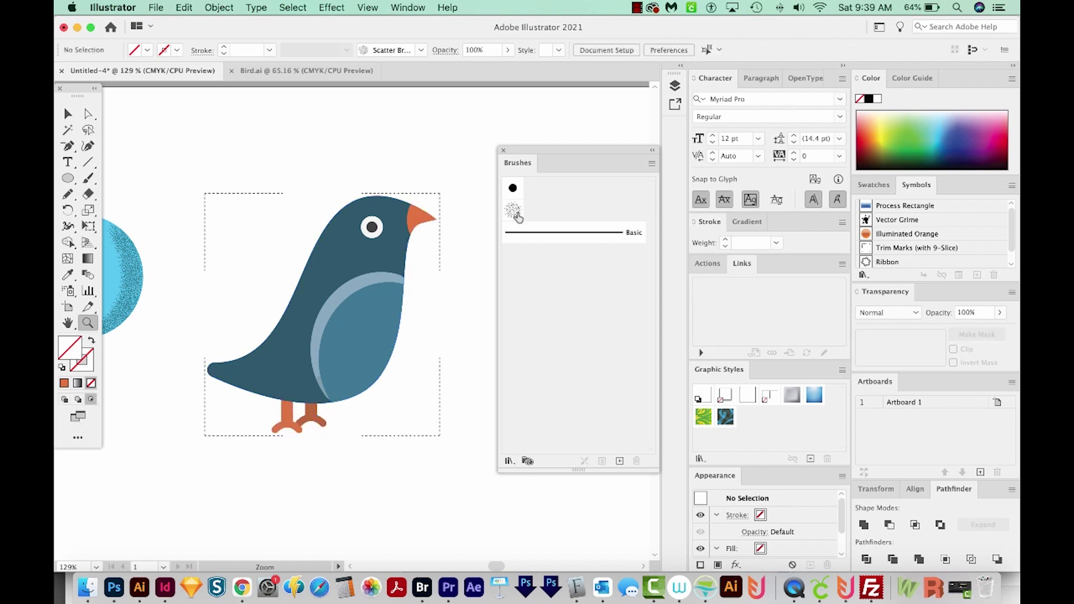
click(516, 215)
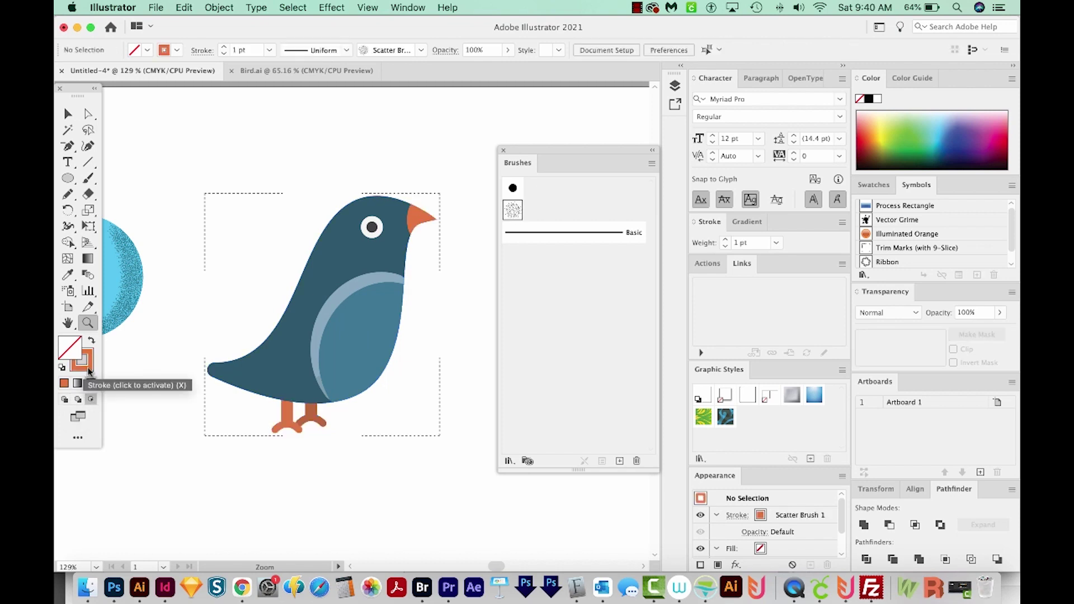
click(83, 367)
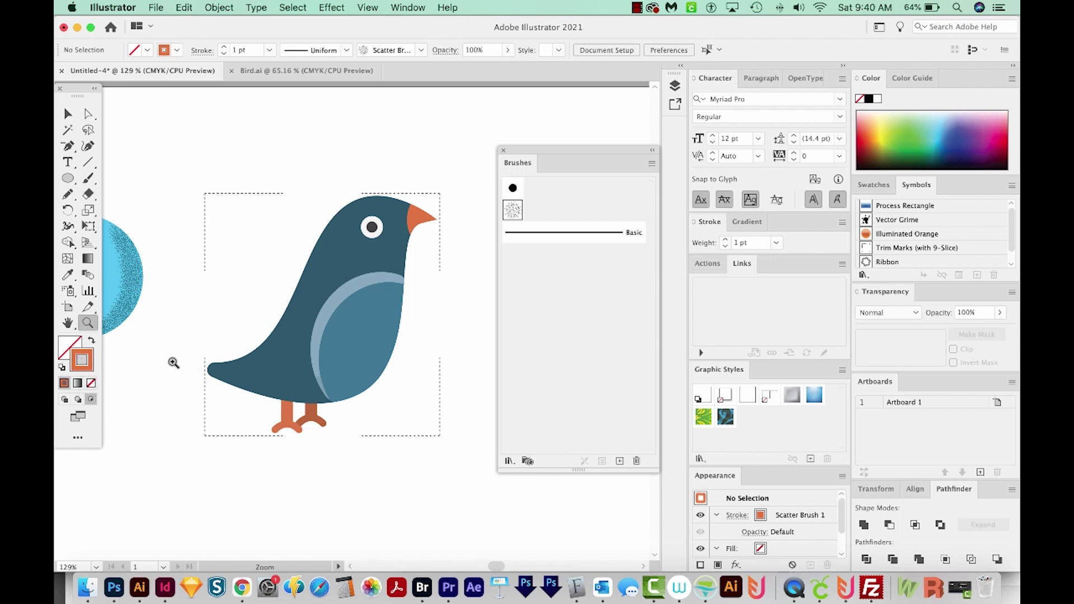
click(869, 100)
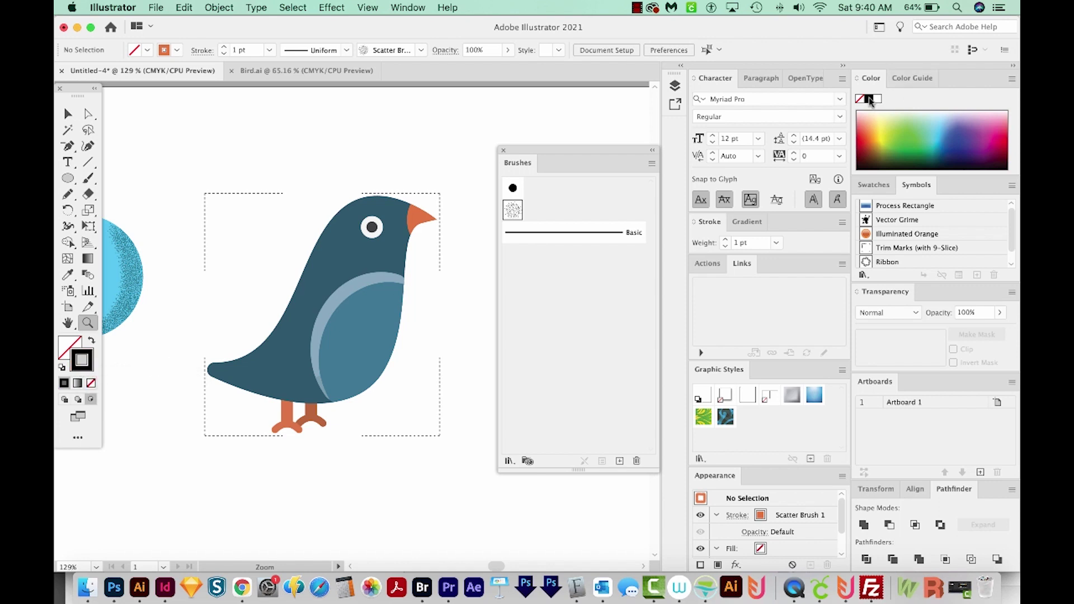
- Sketch a shading path with the Pencil from the beak down the breast and along the belly to the tail
click(67, 195)
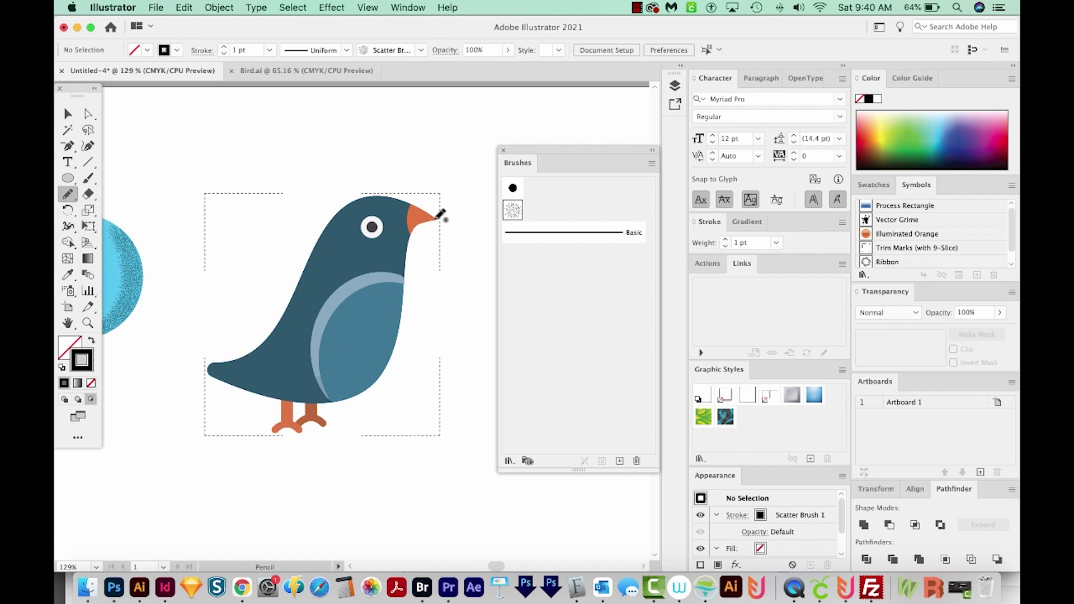
mouse_move(437, 218)
mouse_down()
mouse_move(410, 224)
mouse_move(397, 295)
mouse_up()
drag(342, 385, 290, 387)
drag(228, 375, 226, 377)
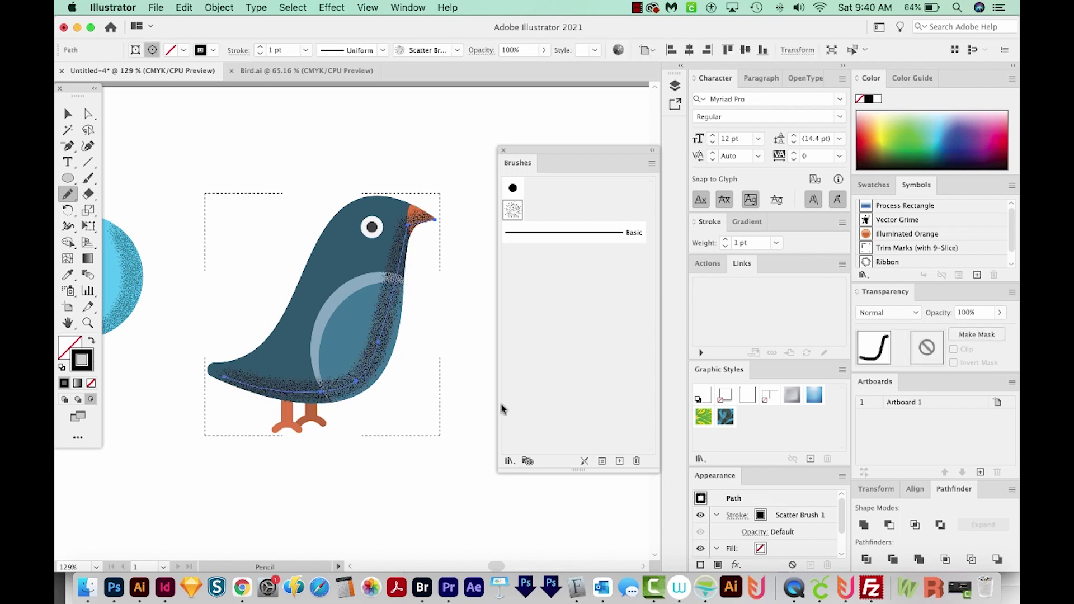
- Adjust the shading path's anchor points and handles so it runs closer to the bird's breast and throat
click(504, 151)
key(z)
drag(516, 159, 76, 509)
key(a)
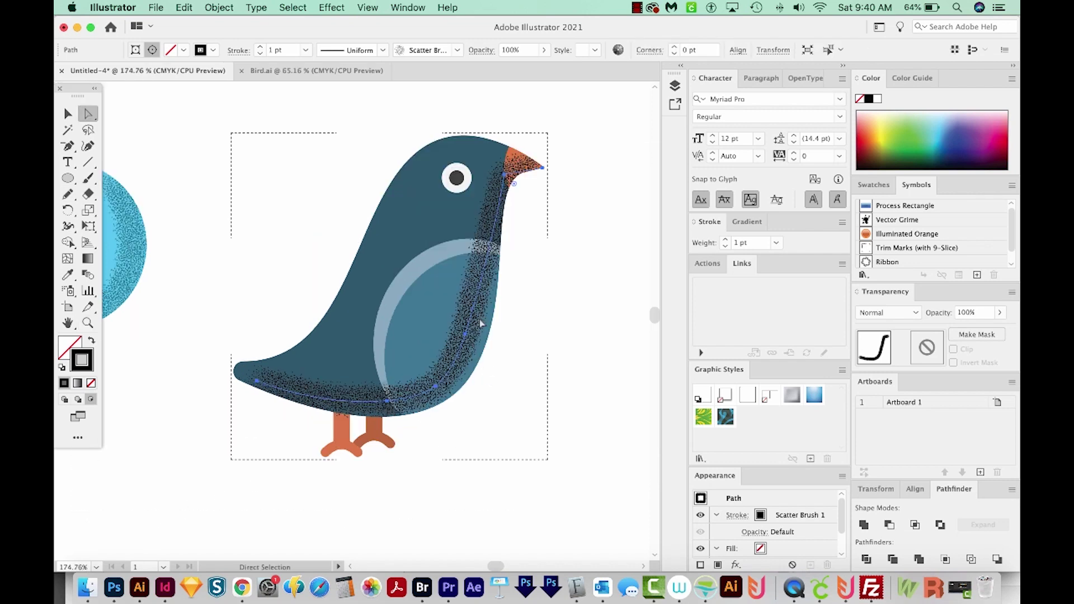
drag(469, 334, 477, 344)
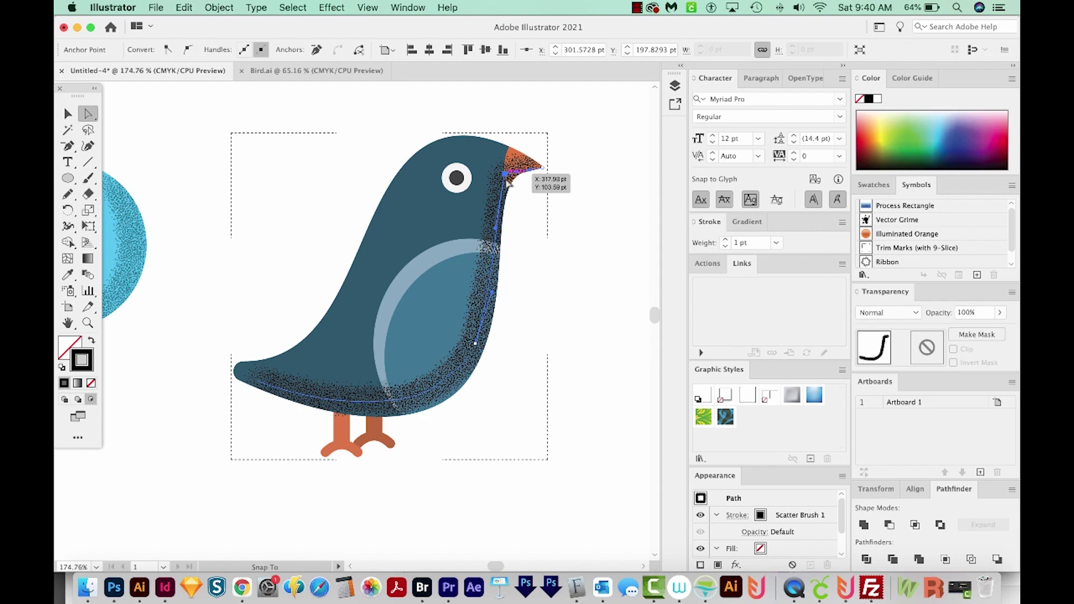
drag(495, 228, 476, 220)
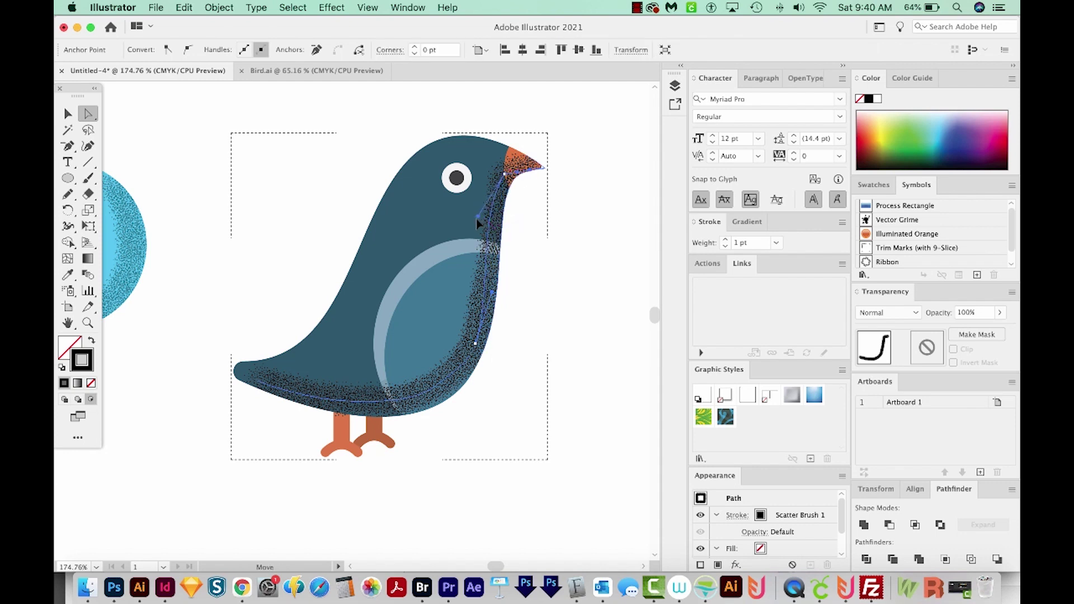
drag(516, 161, 517, 163)
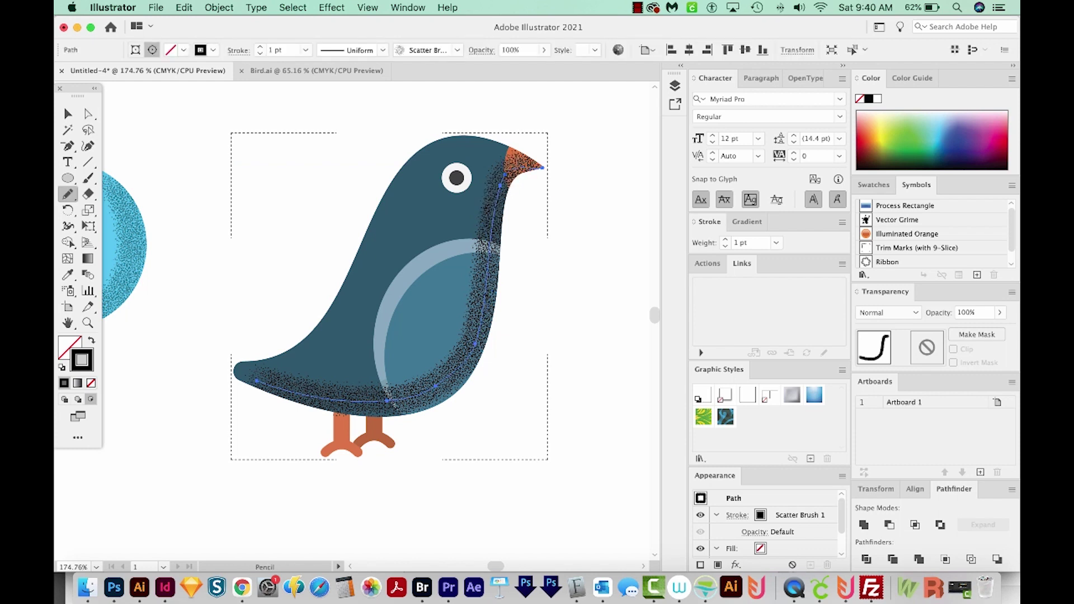
- Redraw the shading path with the Pencil and shift its two lower anchors closer to the belly edge
mouse_move(508, 172)
mouse_down()
mouse_move(472, 350)
mouse_move(438, 377)
mouse_move(222, 367)
mouse_up()
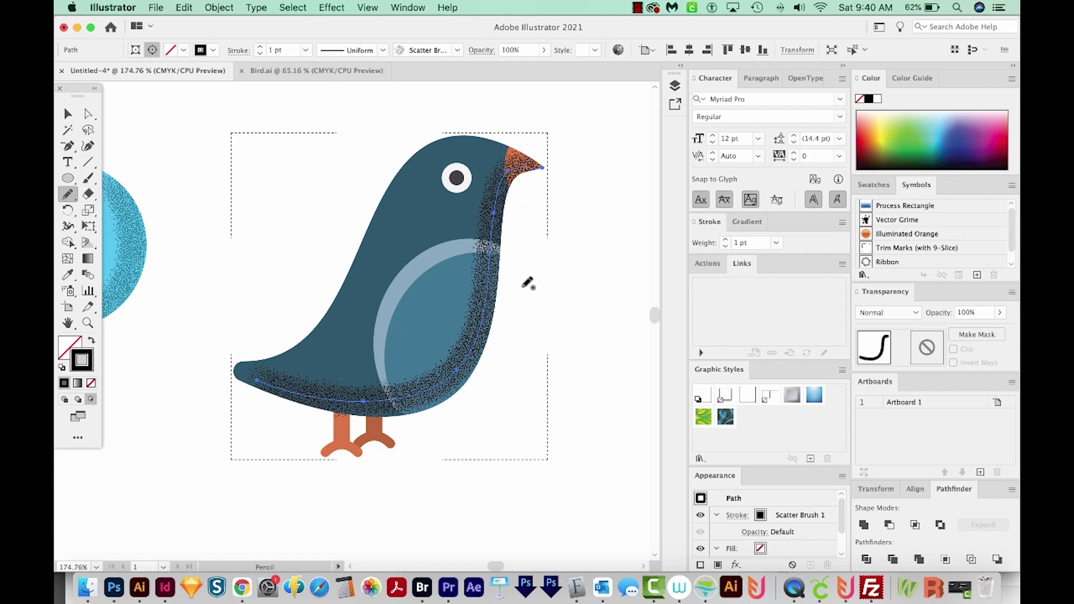
key(a)
drag(457, 369, 456, 379)
drag(361, 402, 358, 406)
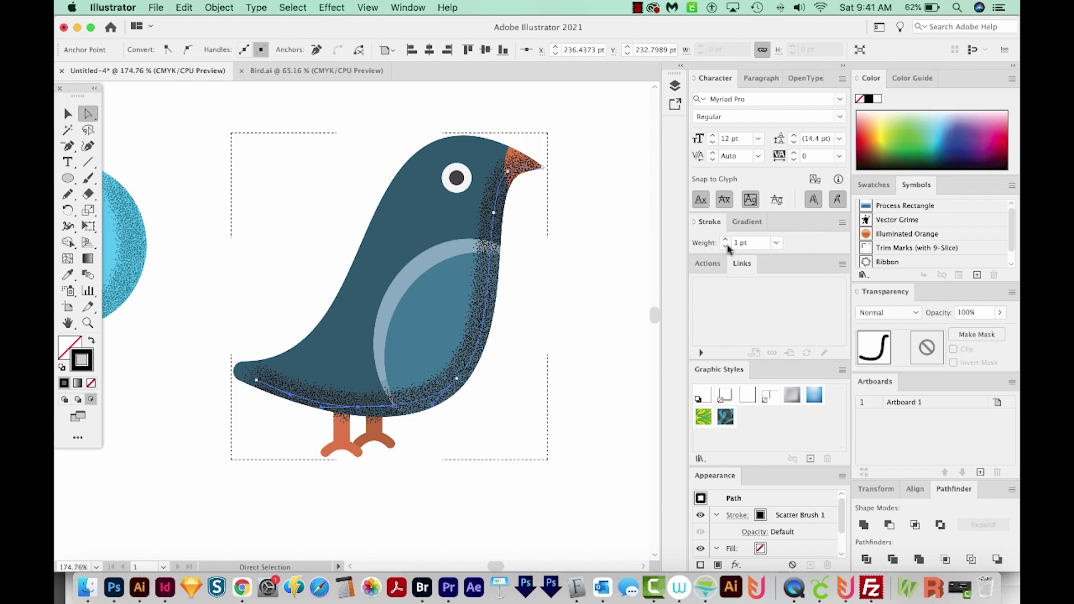
- Set the stroke weight of the bird's shading path to 1.3 pt
click(749, 242)
text(1.3)
key(Return)
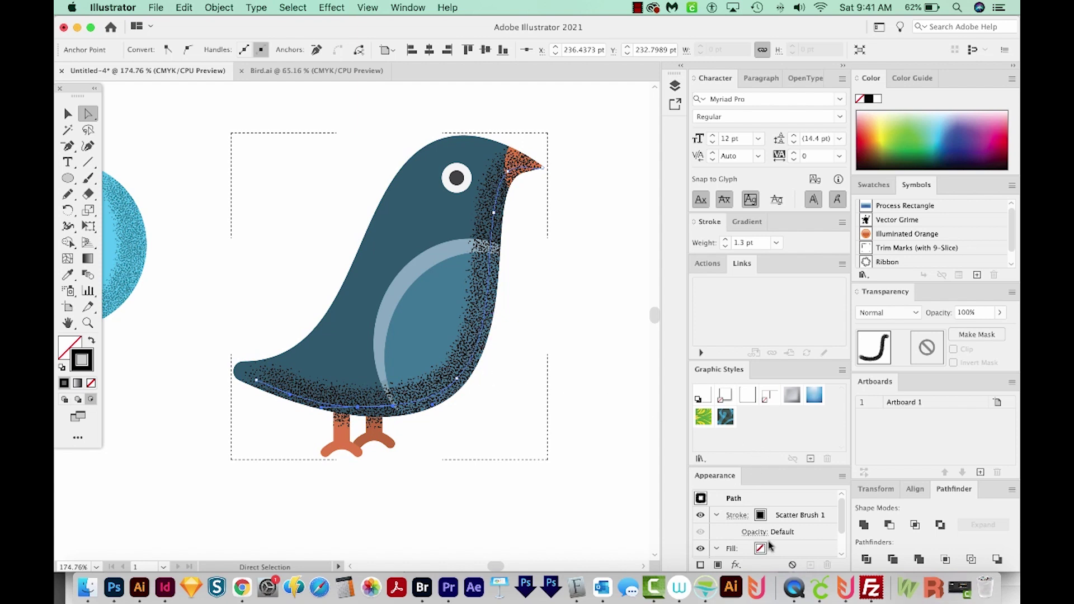
- Set the opacity of the shading path's stroke to 40% in its appearance settings
click(760, 515)
drag(706, 477, 563, 215)
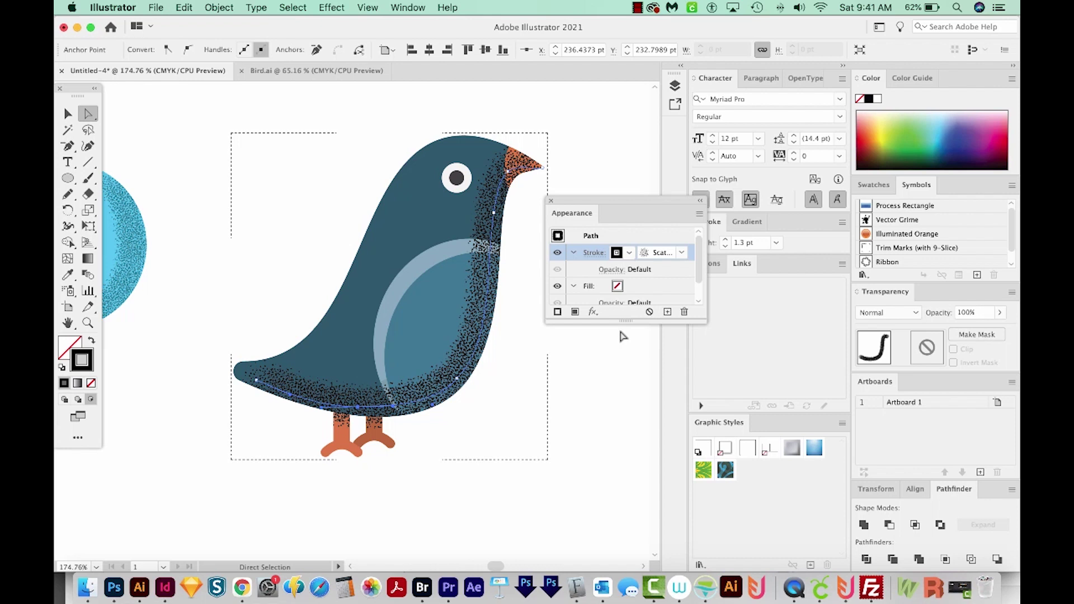
drag(626, 321, 621, 436)
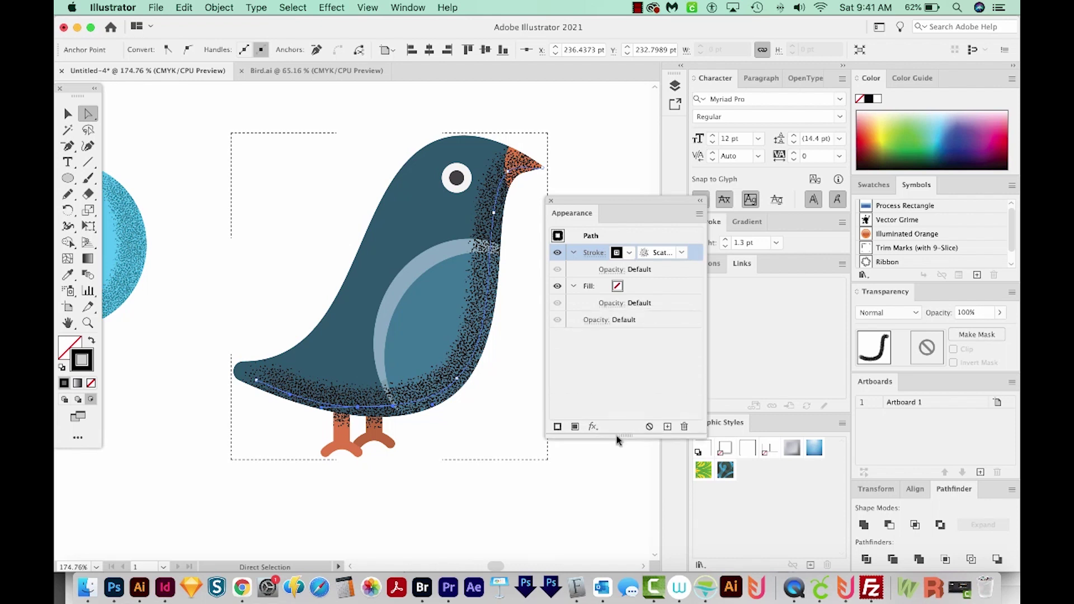
click(614, 271)
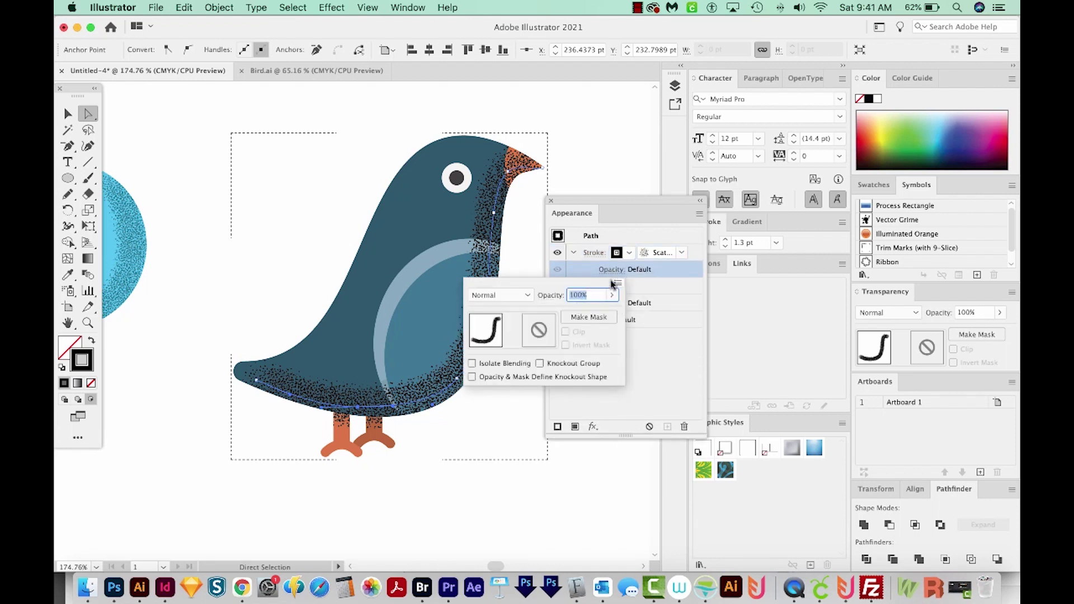
text(40)
key(Return)
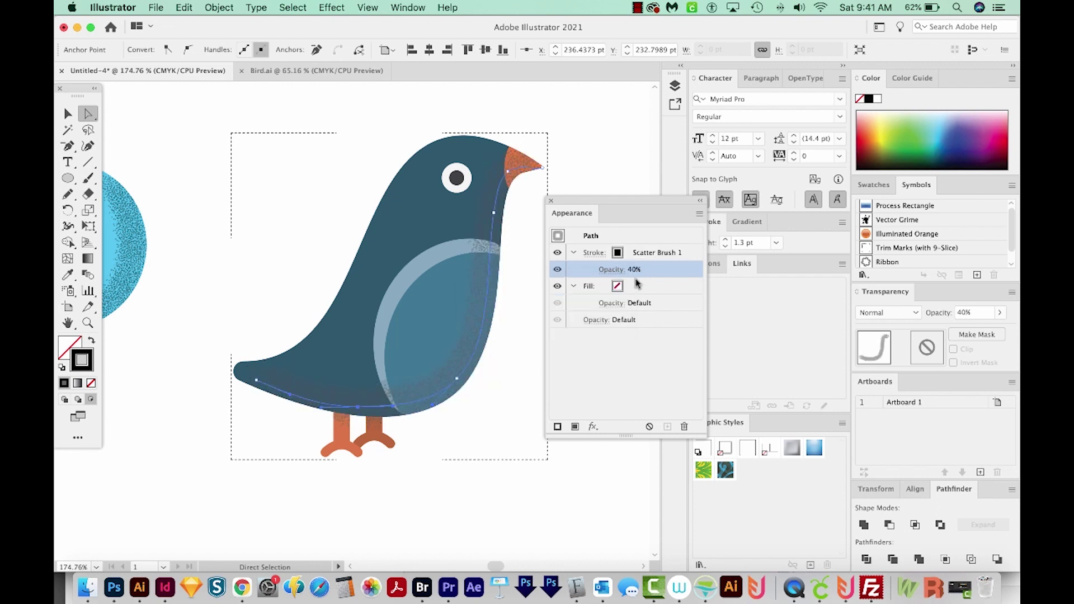
- Change the blending mode of the shading stroke to Multiply
click(481, 295)
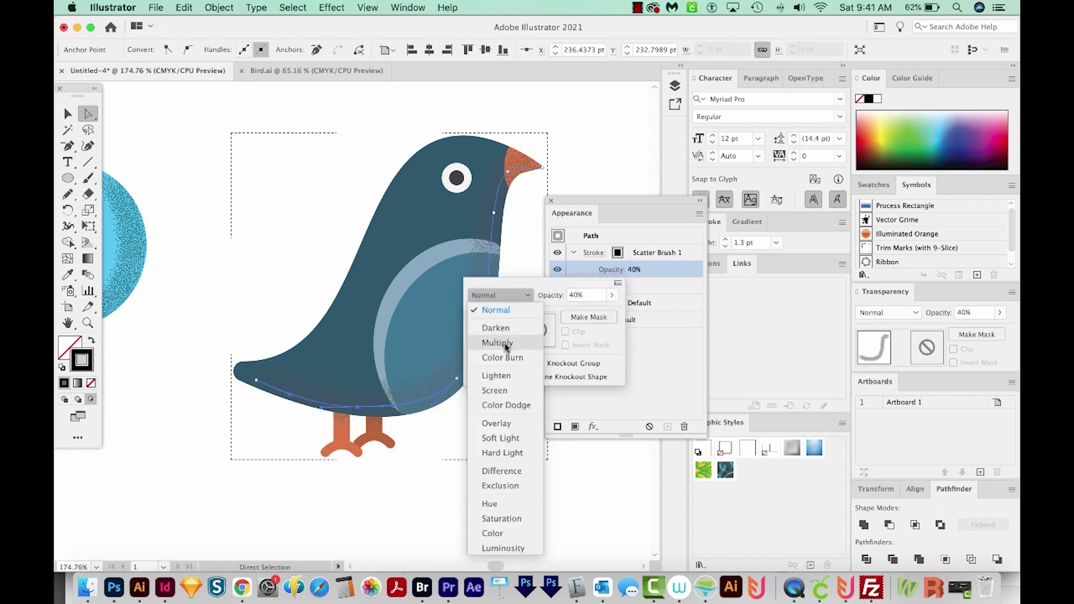
click(505, 343)
key(Escape)
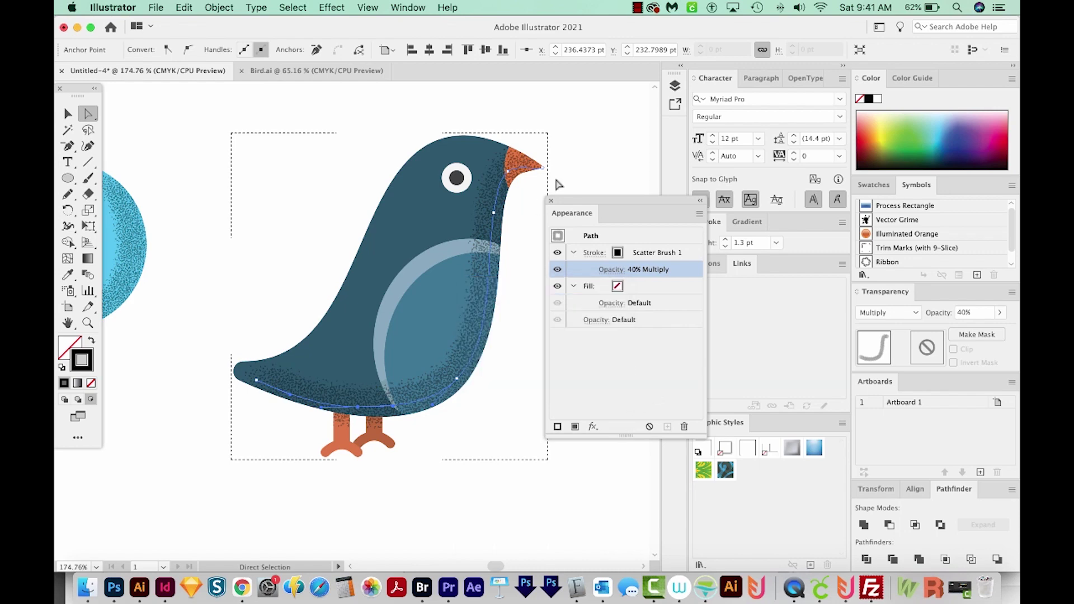
key(z)
drag(582, 130, 446, 220)
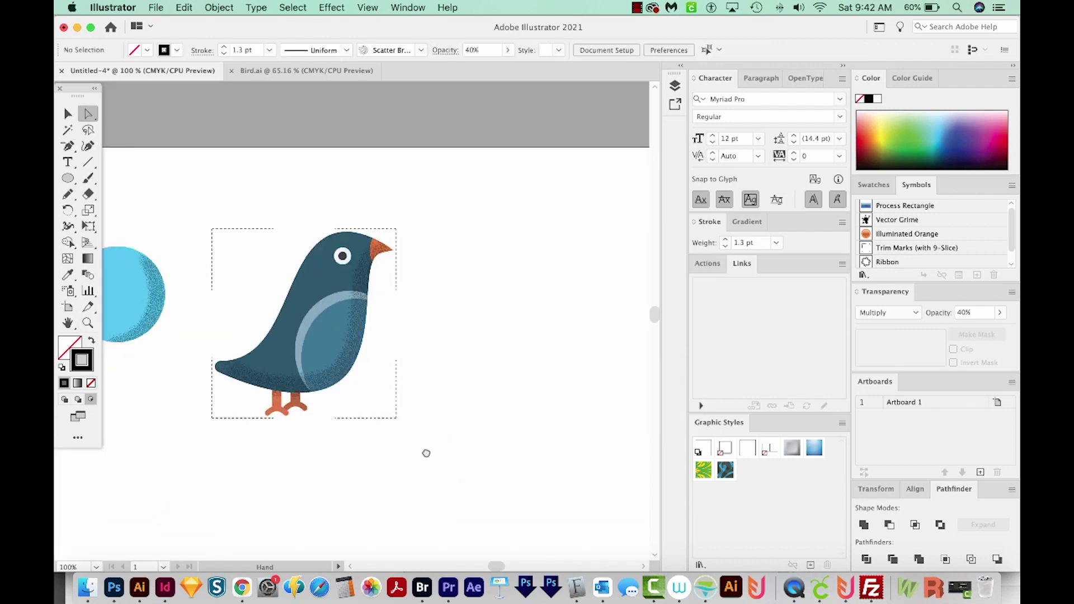
- Try moving the clipped stipple shading off the bird, and undo the move
drag(427, 453, 477, 486)
key(v)
drag(367, 402, 521, 395)
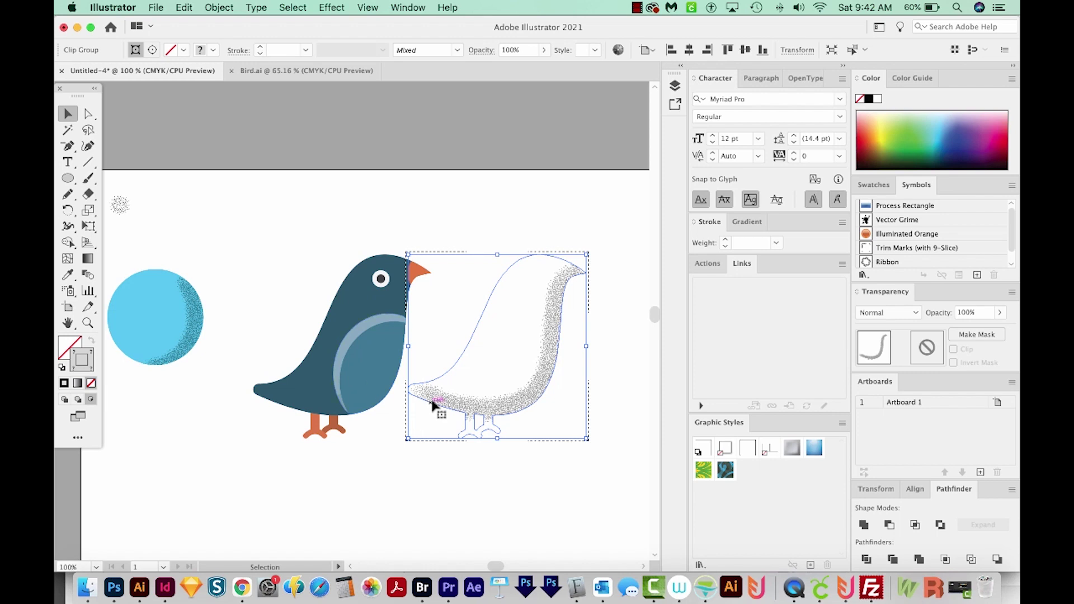
key(a)
key(super+z)
key(v)
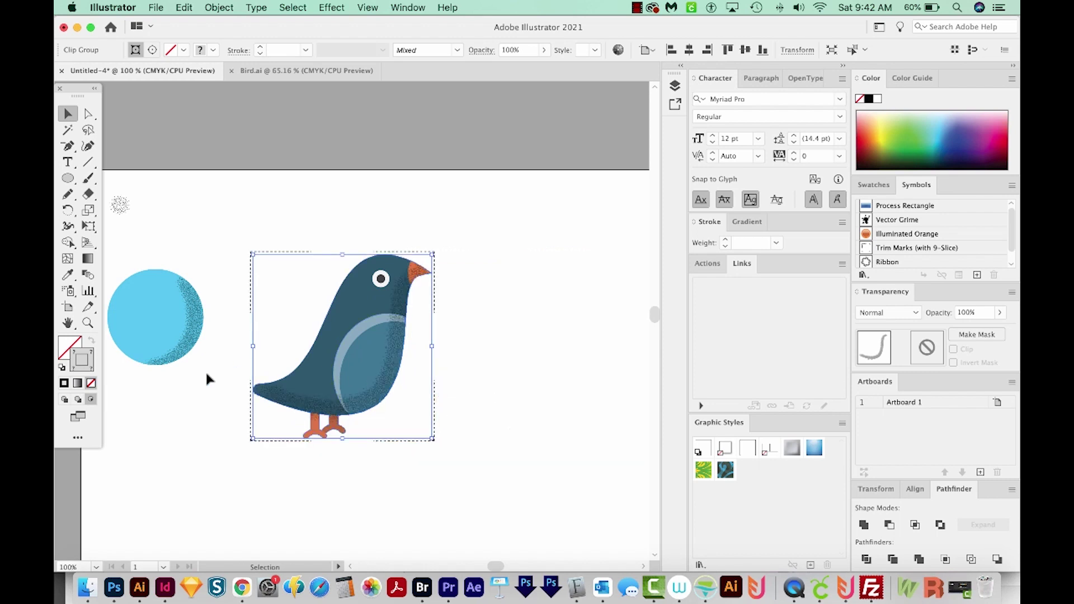
- Return to Draw Normal mode and group the bird with its clipped stipple shading
click(65, 399)
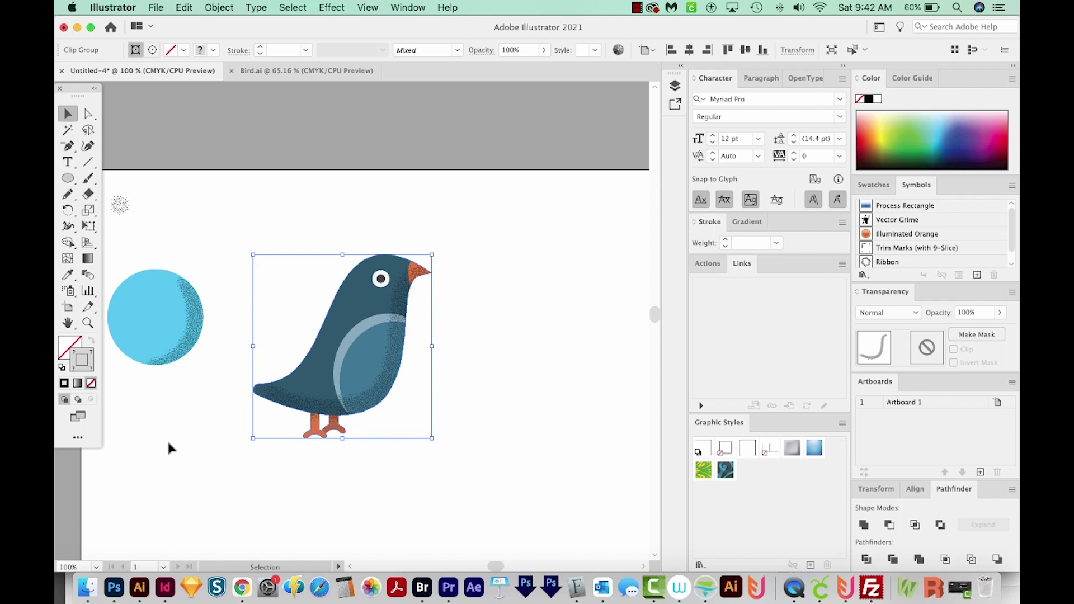
drag(461, 218, 242, 468)
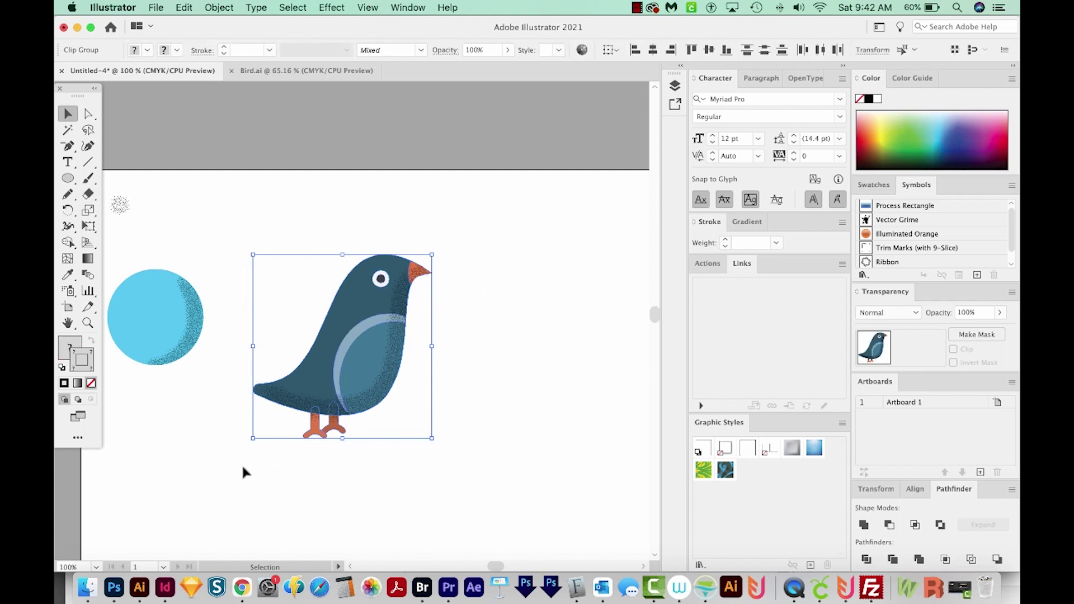
key(super+alt+7)
key(super+g)
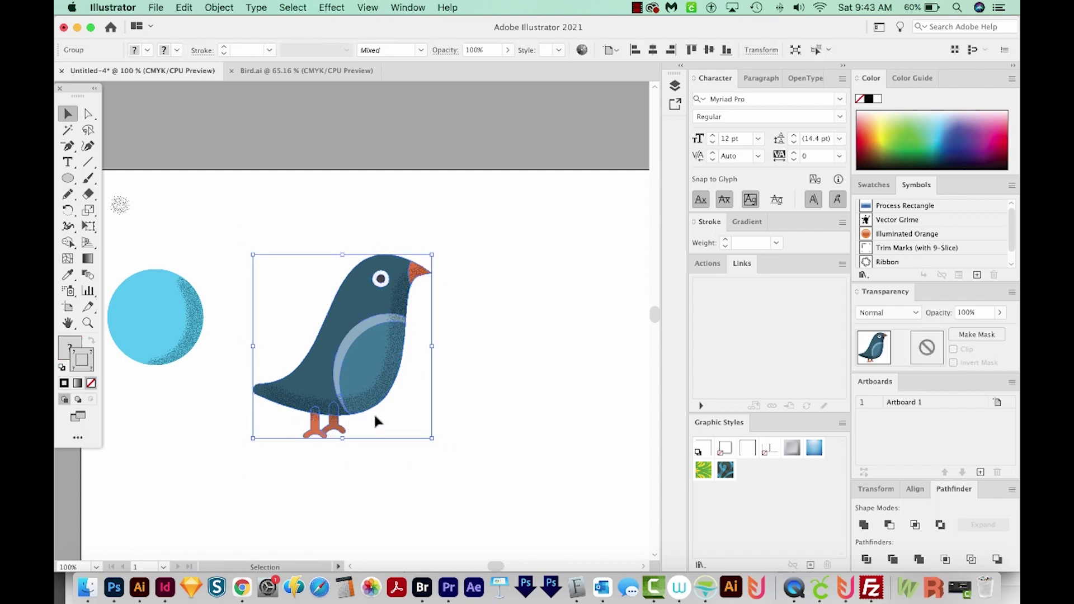
click(528, 476)
key(z)
drag(480, 187, 326, 486)
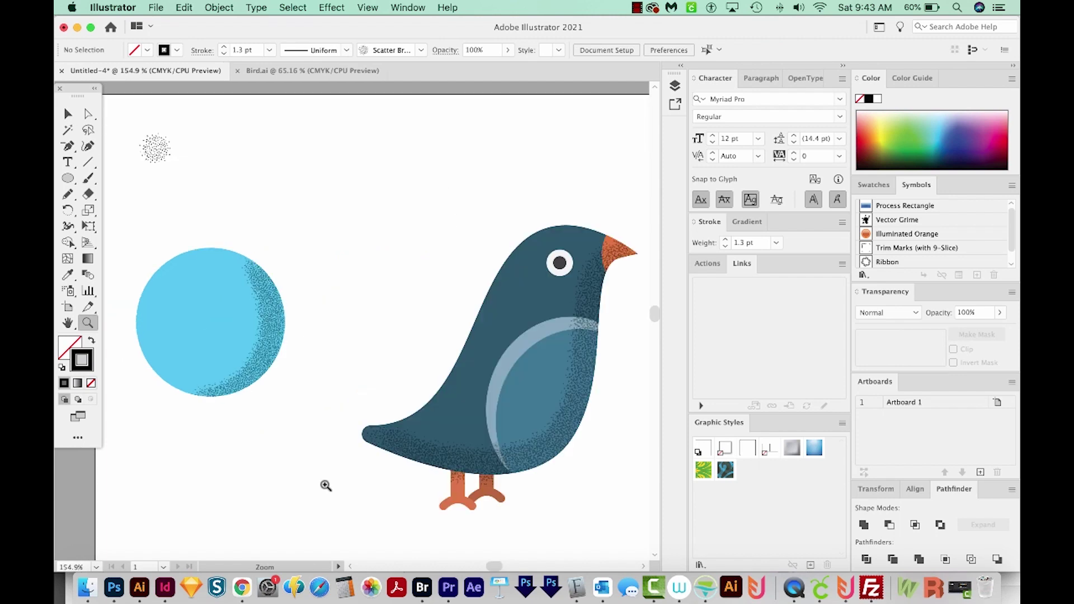